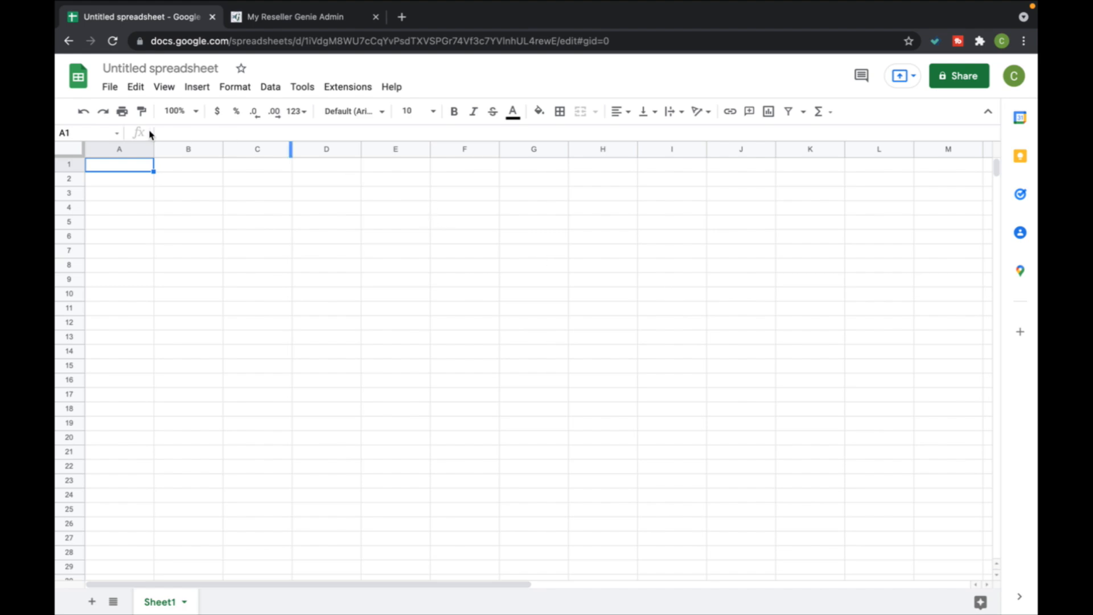
Step: Rename the sheet Sheet1 as January 2022
right_click(166, 601)
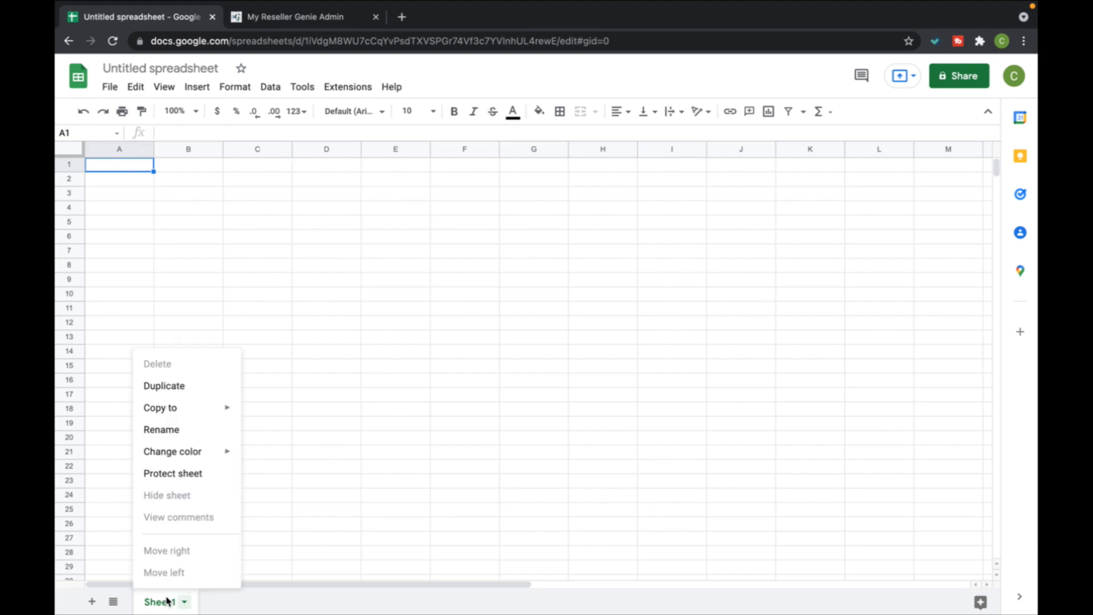
click(187, 431)
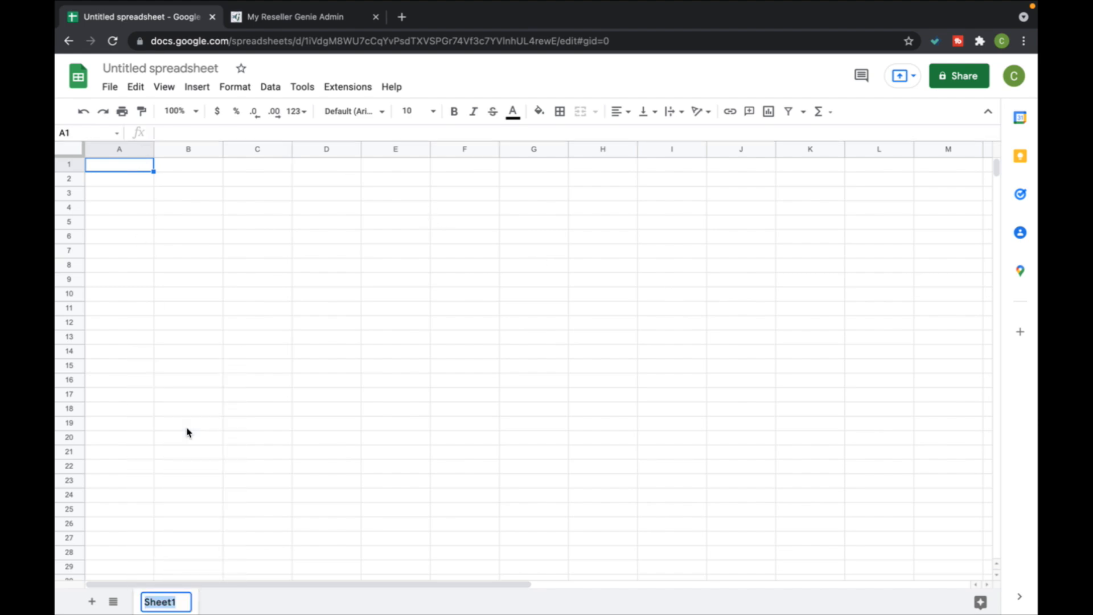
text(January 2022)
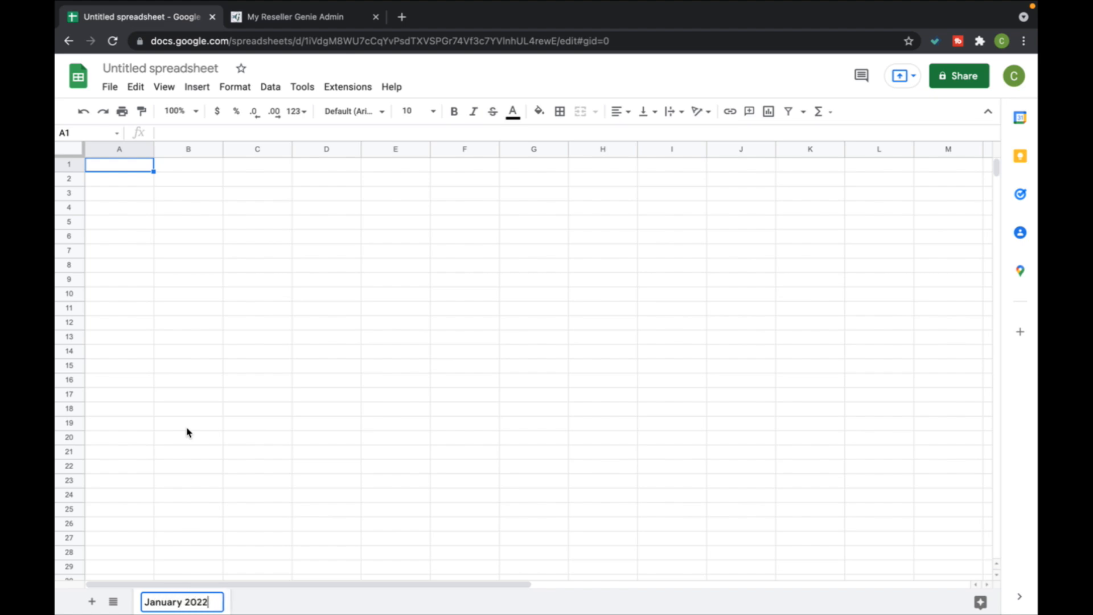
key(Return)
Step: Duplicate the January 2022 sheet and rename the copy as Janaury 2022 Expenses
right_click(153, 601)
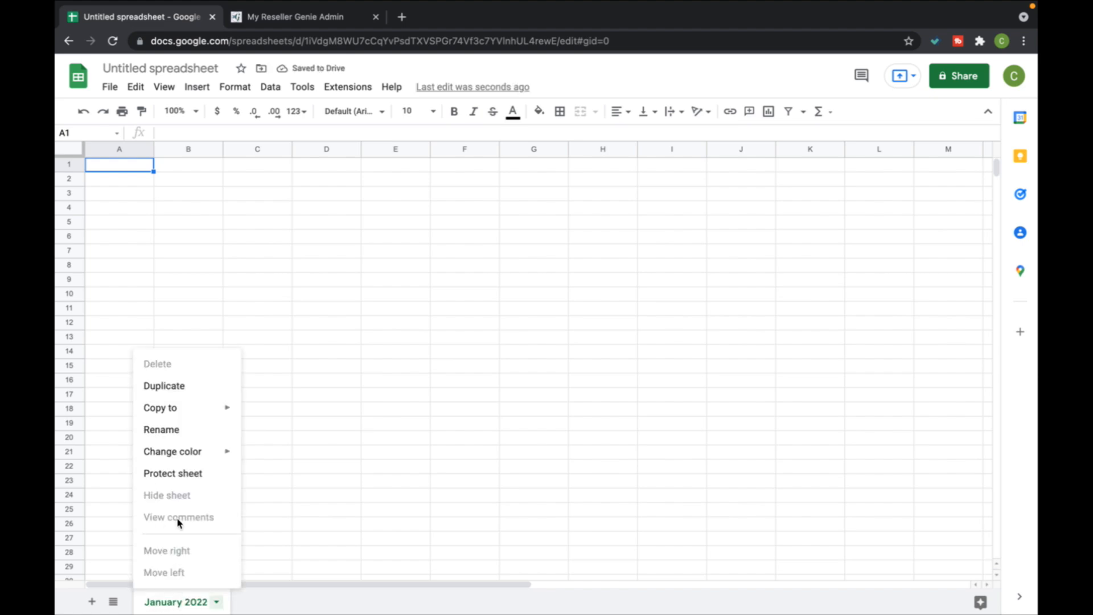
click(190, 396)
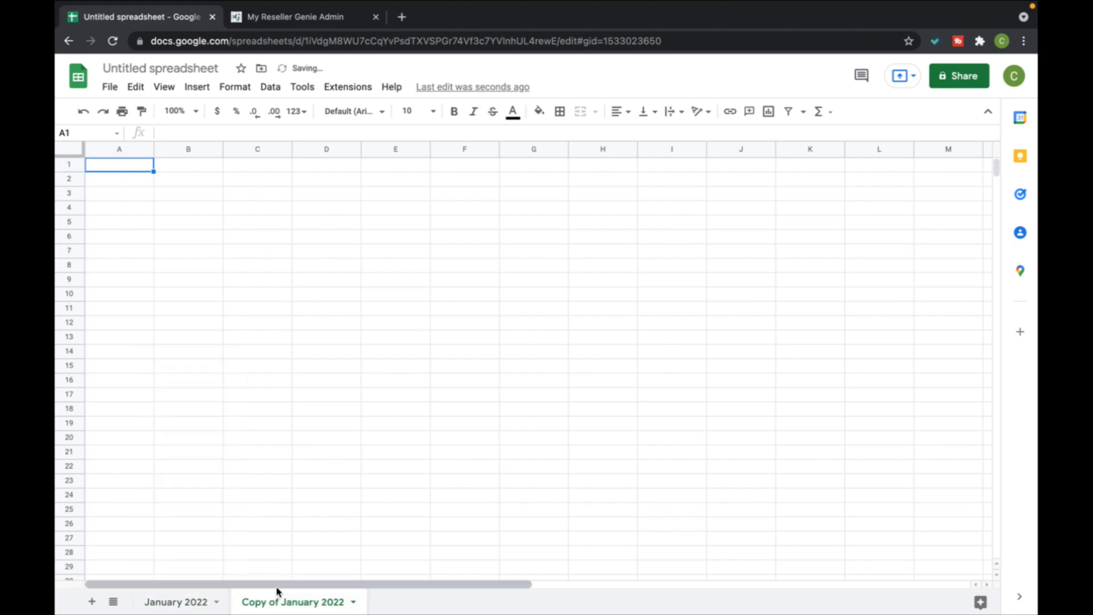
right_click(275, 599)
click(259, 429)
text(Jan)
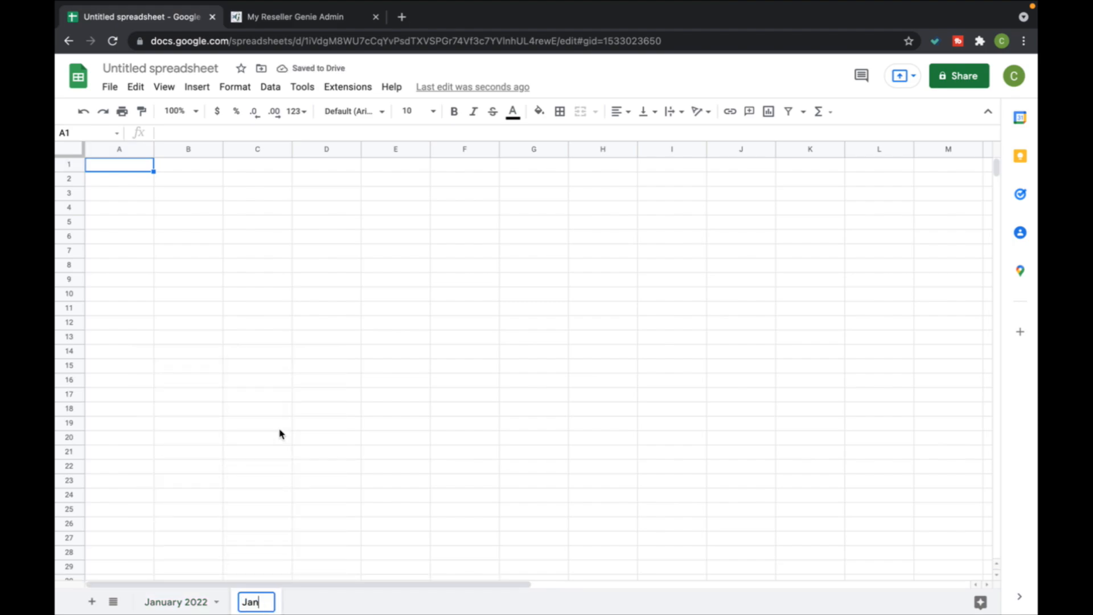
text(aury 2022 Expenses)
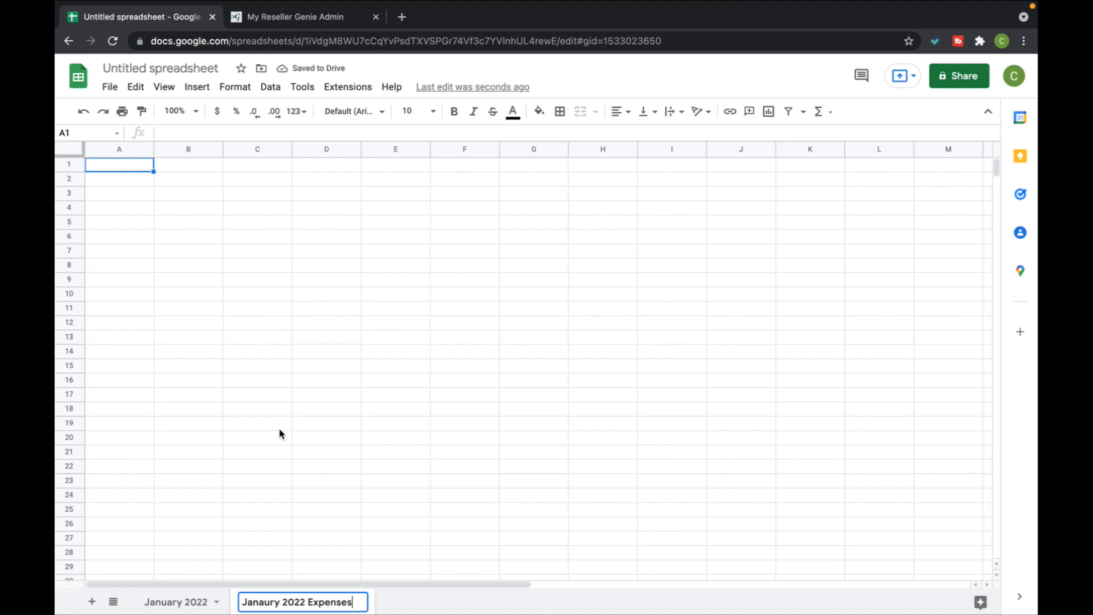
key(Return)
Step: Extend the original January 2022 sheet's name to January 2022 Sales
right_click(172, 599)
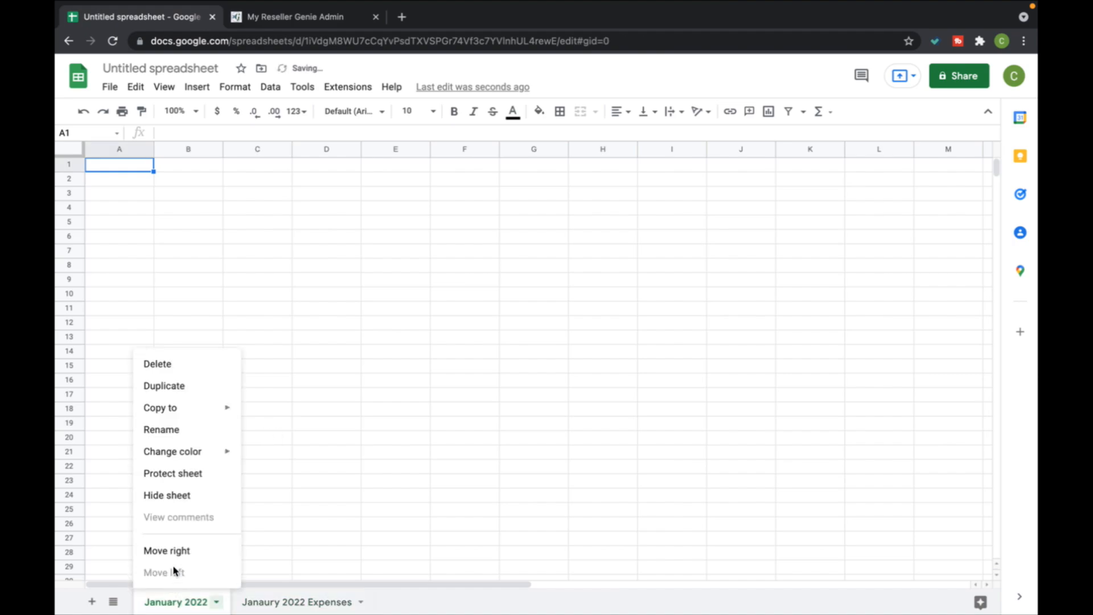
click(183, 437)
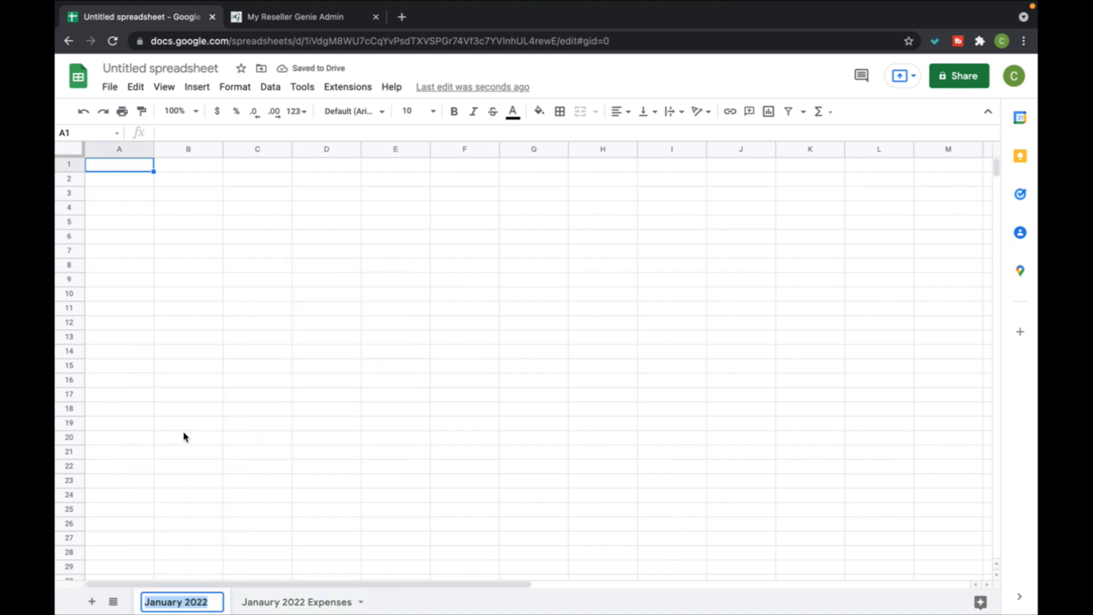
click(214, 602)
text(Sales)
key(Return)
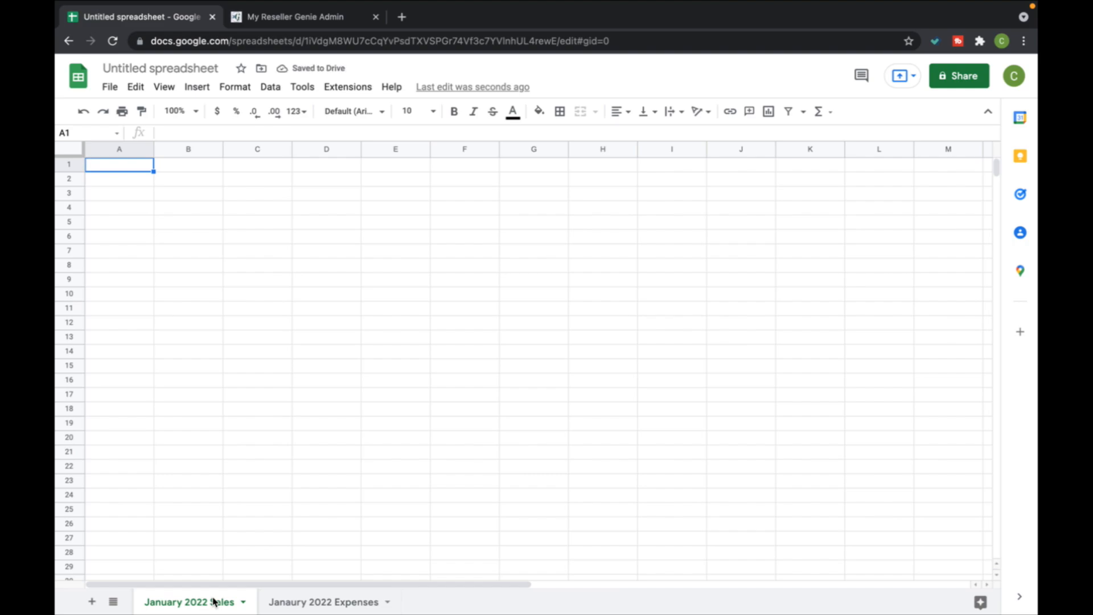
Step: Move the January 2022 Sales sheet behind the expenses sheet
drag(214, 601, 353, 602)
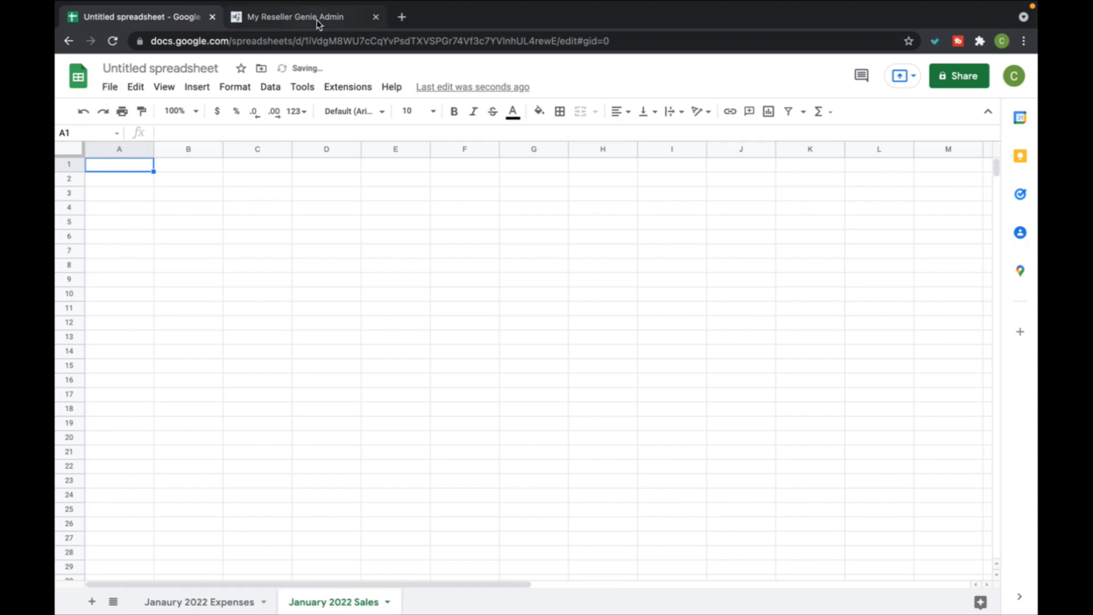
click(317, 19)
click(179, 23)
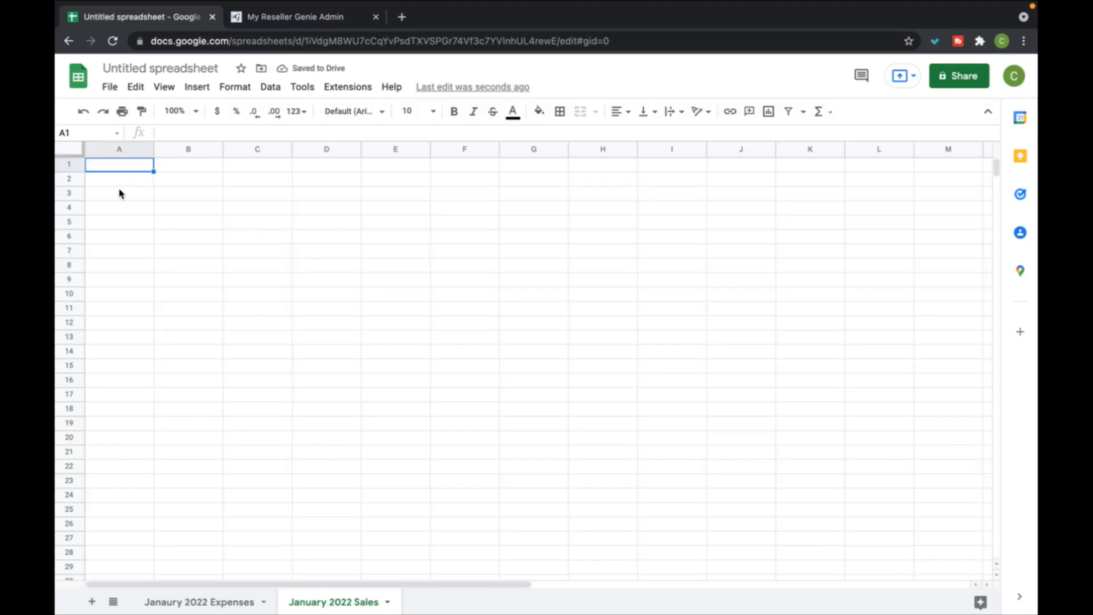
Step: Enter the header Date in cell A1 and move the January 2022 Sales sheet in front of the expenses sheet
text(Date)
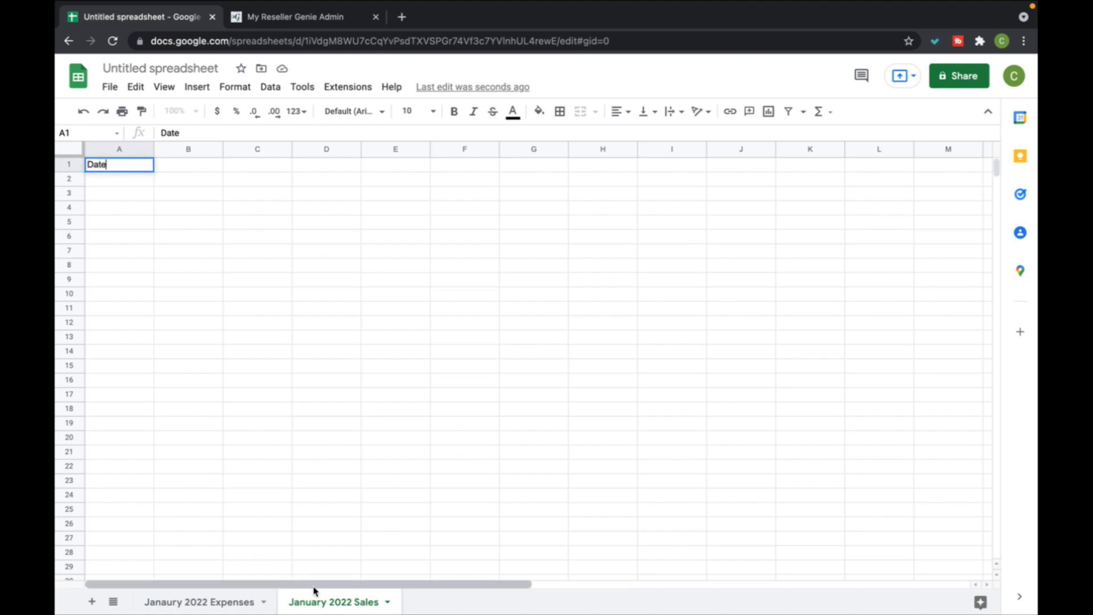
drag(325, 601, 195, 598)
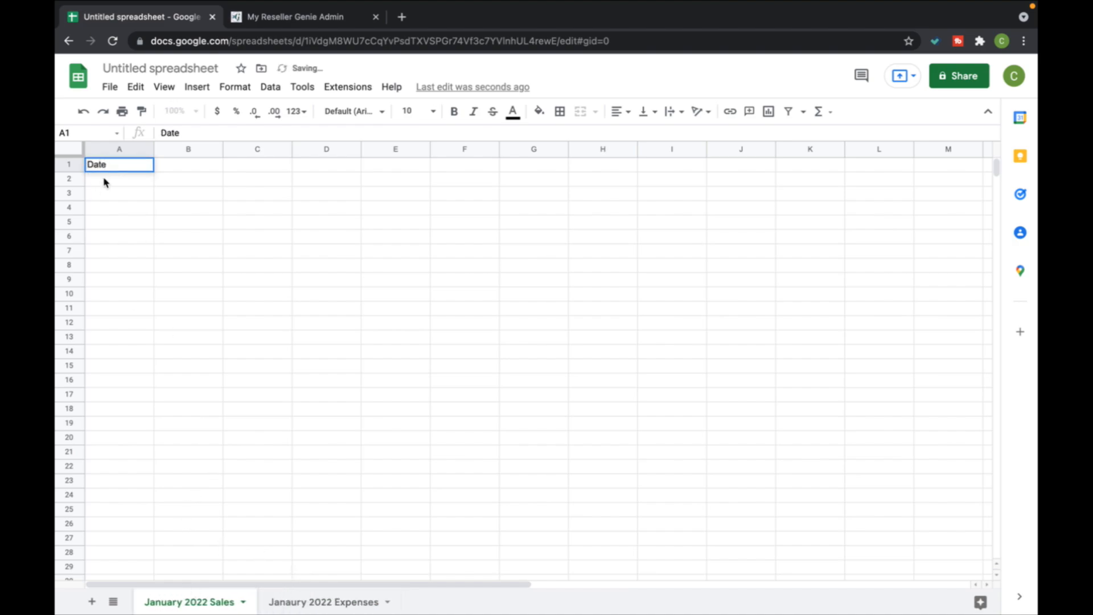
key(Return)
Step: Enter the sample sale date 1-1-2021 in cell A4
click(111, 208)
text(1-1)
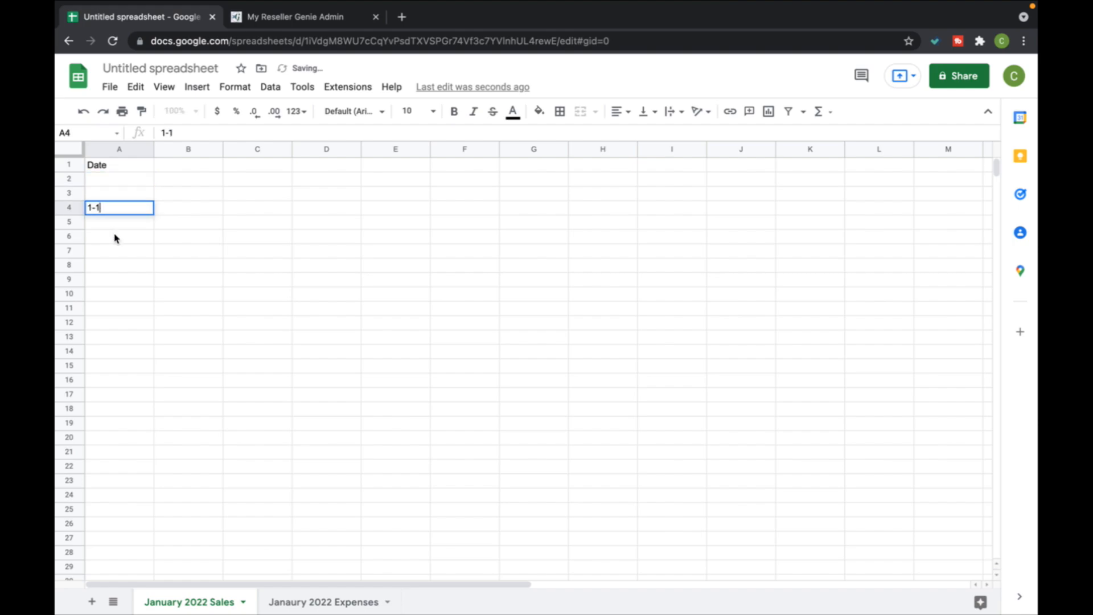
text(-2021)
key(Return)
Step: Enter the column header Item in cell B1
key(Right)
key(Right)
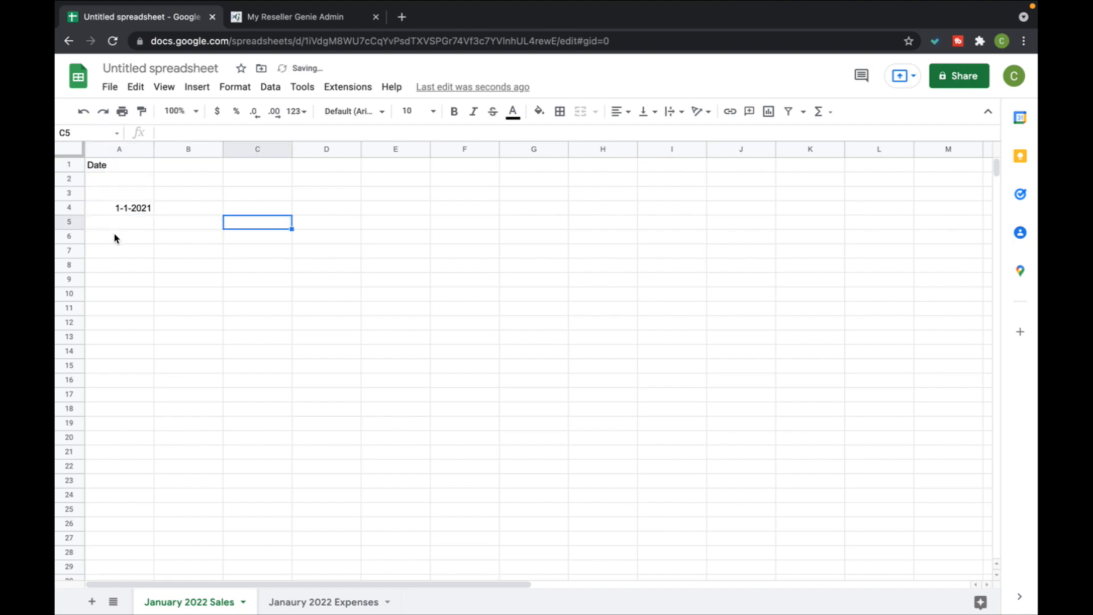
key(Up)
key(Up)
key(Left)
key(Up)
key(Up)
text(Item)
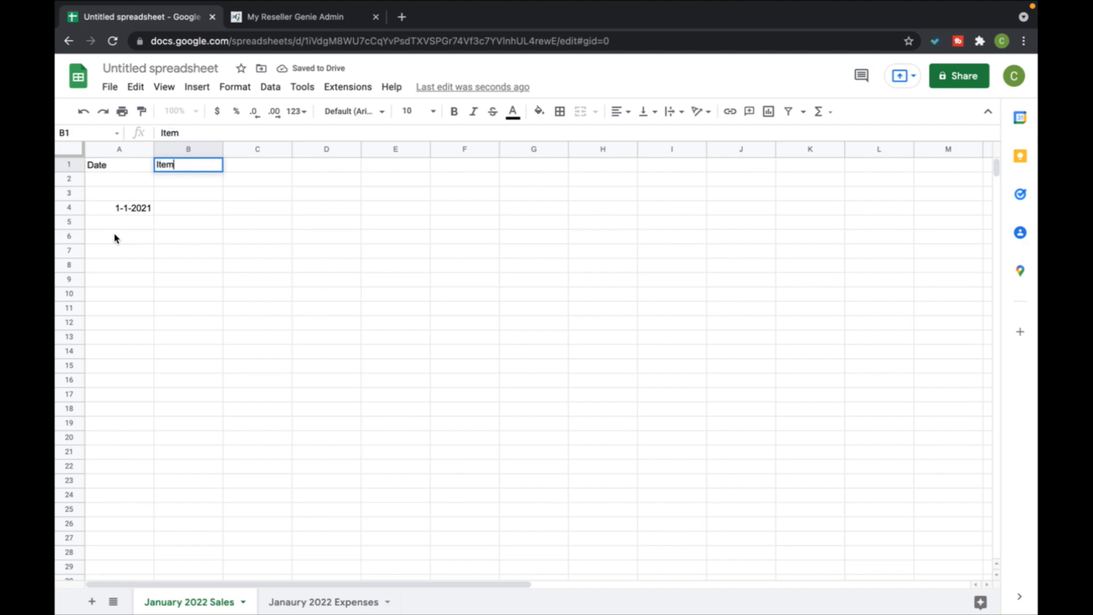
key(Return)
Step: Enter Green Nike Shirt in cell B4, and adjust columns A and B to fit their contents
key(Down)
key(Down)
text(Green )
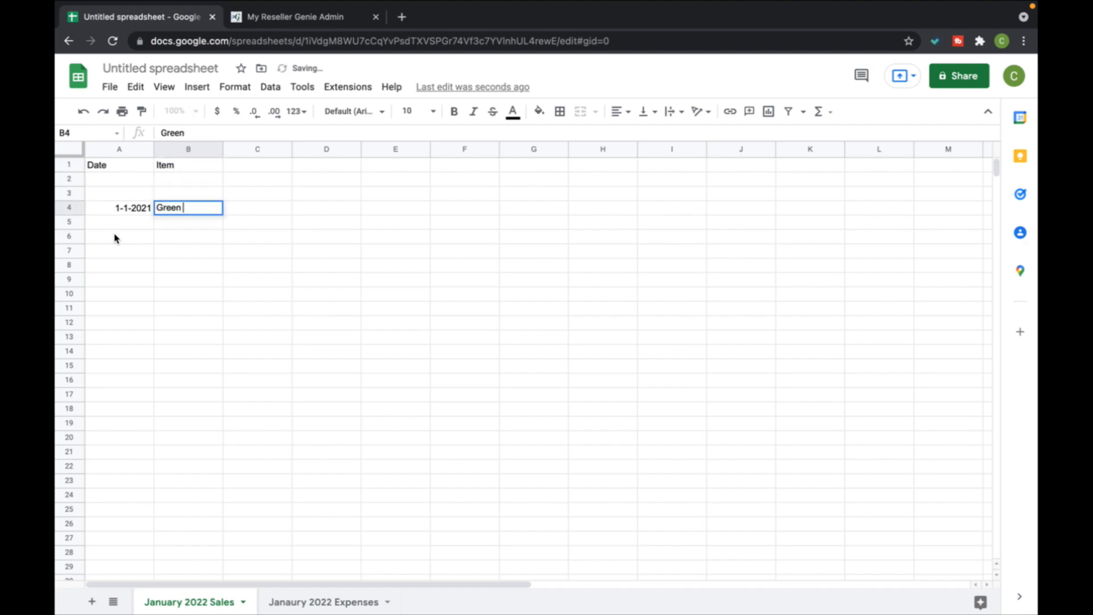
text(Nike Shirt)
key(Return)
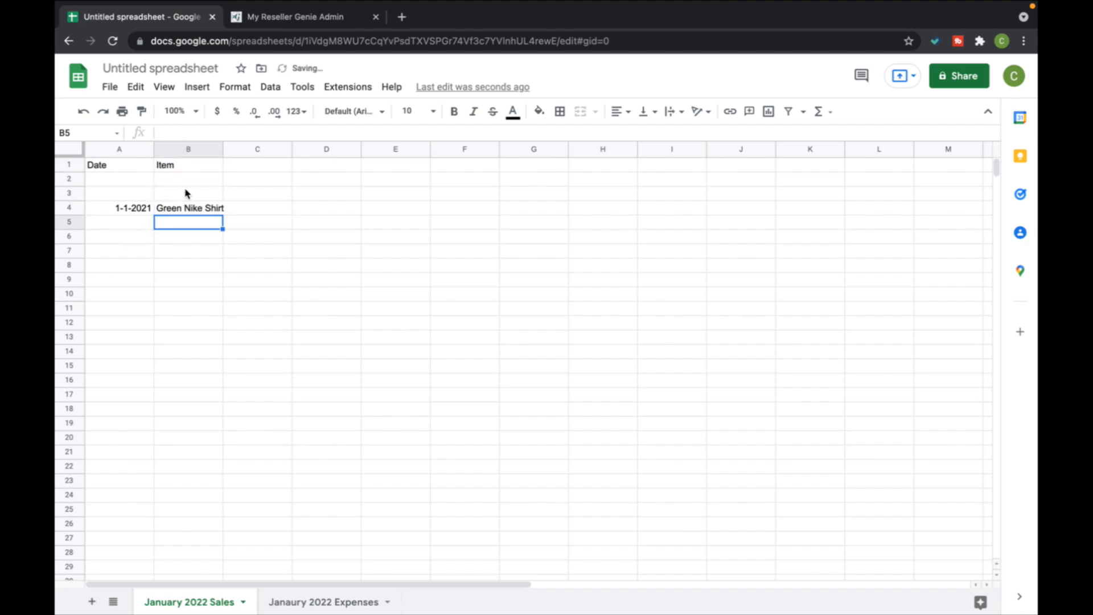
click(148, 150)
drag(153, 151, 242, 151)
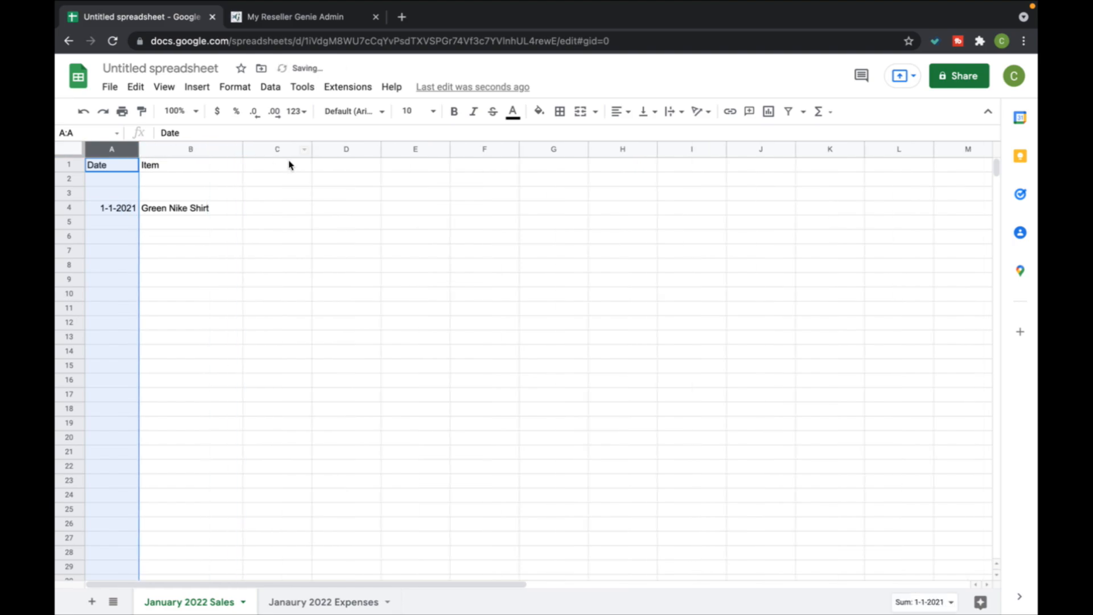
Step: Enter the header Sku in cell C1 and the sample SKU A1 in cell C4
click(288, 165)
text(Sku)
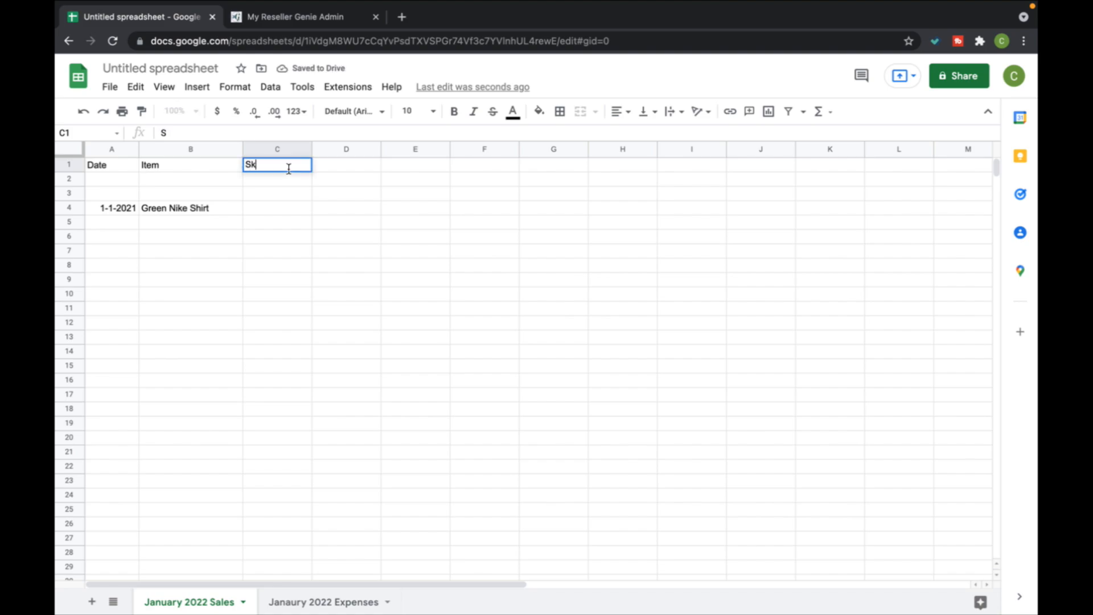
key(Return)
key(Down)
key(Down)
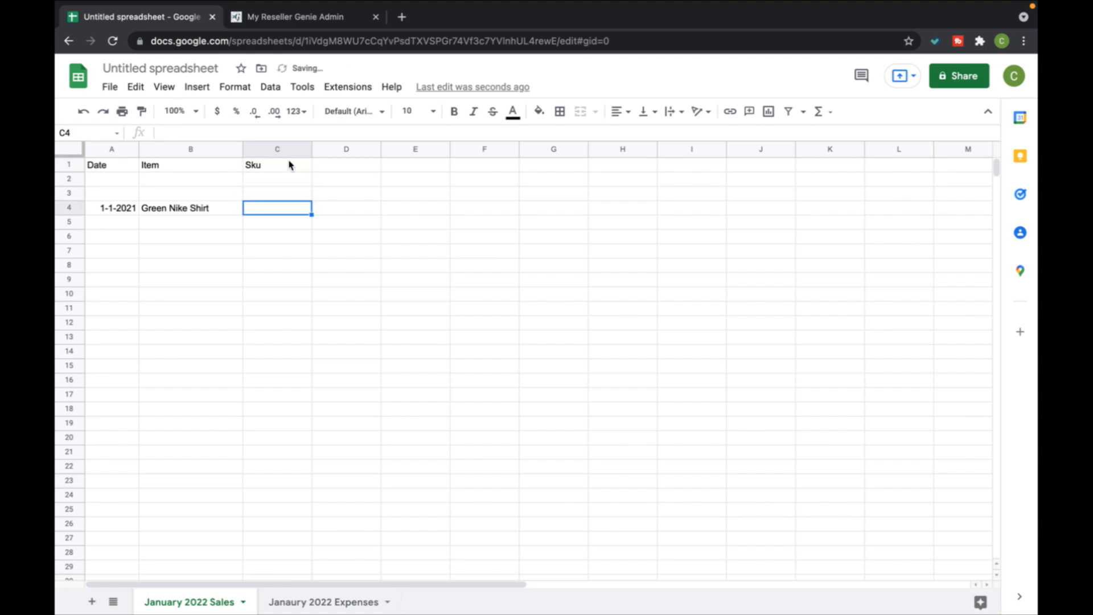
text(A1)
key(Return)
key(Right)
key(Up)
key(Up)
key(Up)
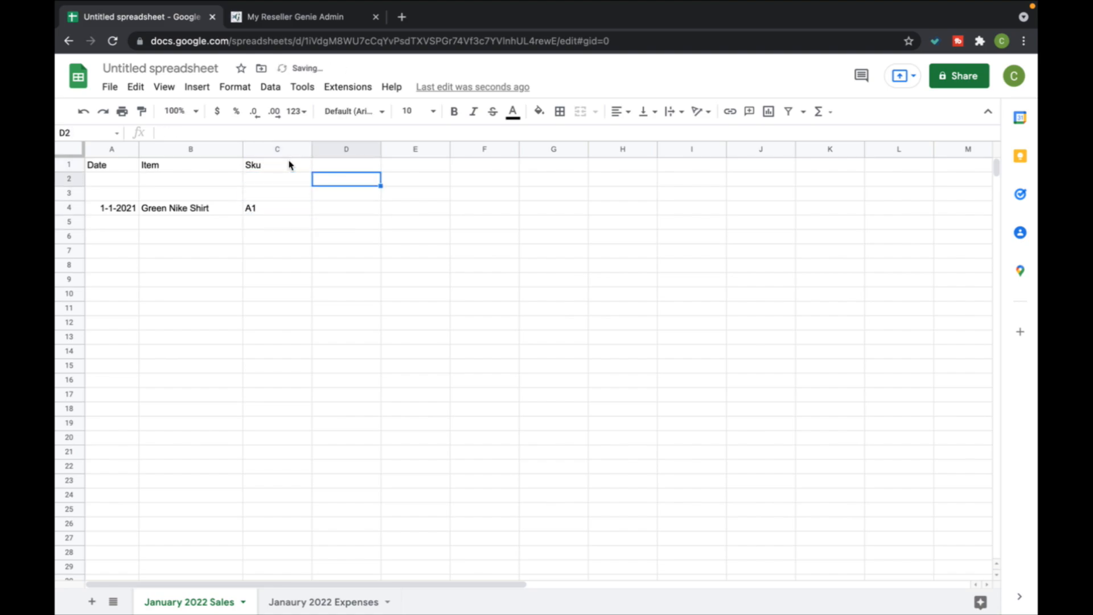
text(Platform)
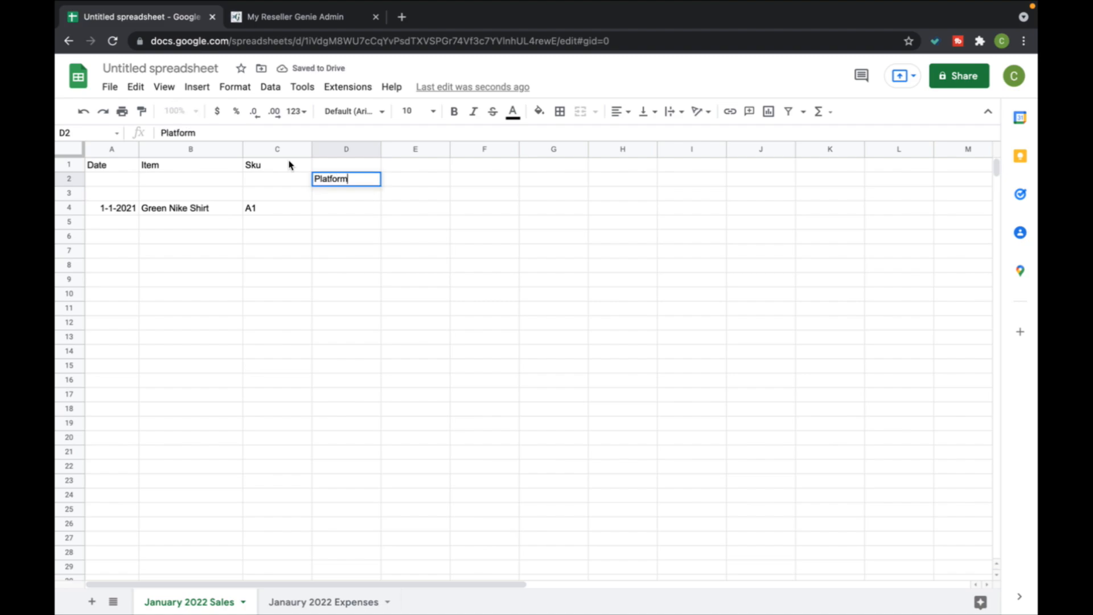
key(BackSpace)
key(BackSpace)
key(BackSpace)
key(BackSpace)
key(BackSpace)
key(BackSpace)
key(BackSpace)
key(Return)
key(Up)
key(Up)
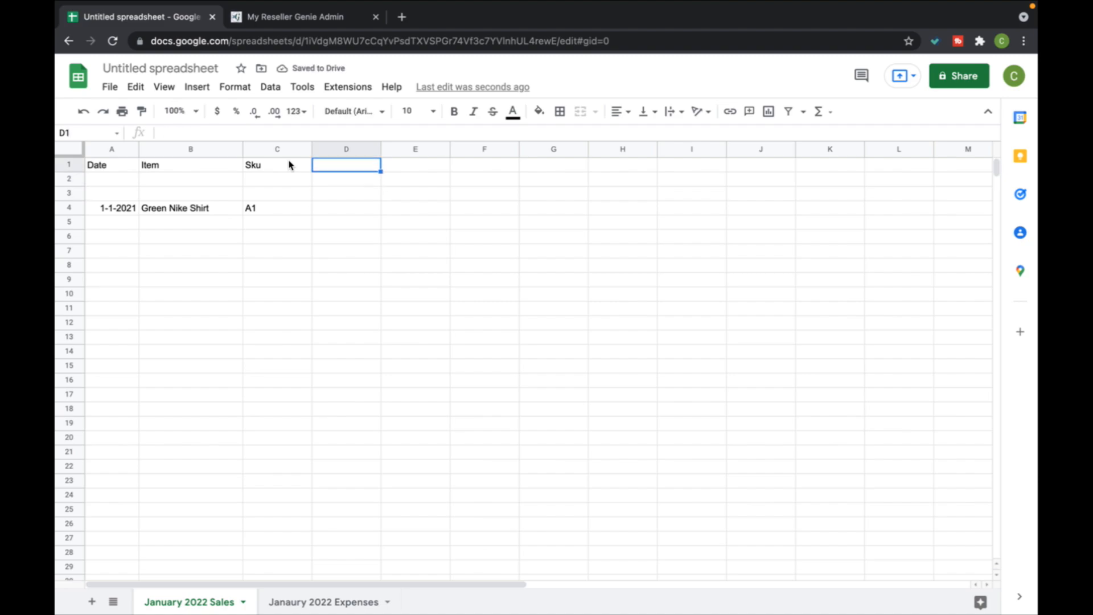
Step: Enter the header Platform in cell D1 and the sample platform Ebay in cell D4
text(Platform)
key(Return)
key(Down)
key(Down)
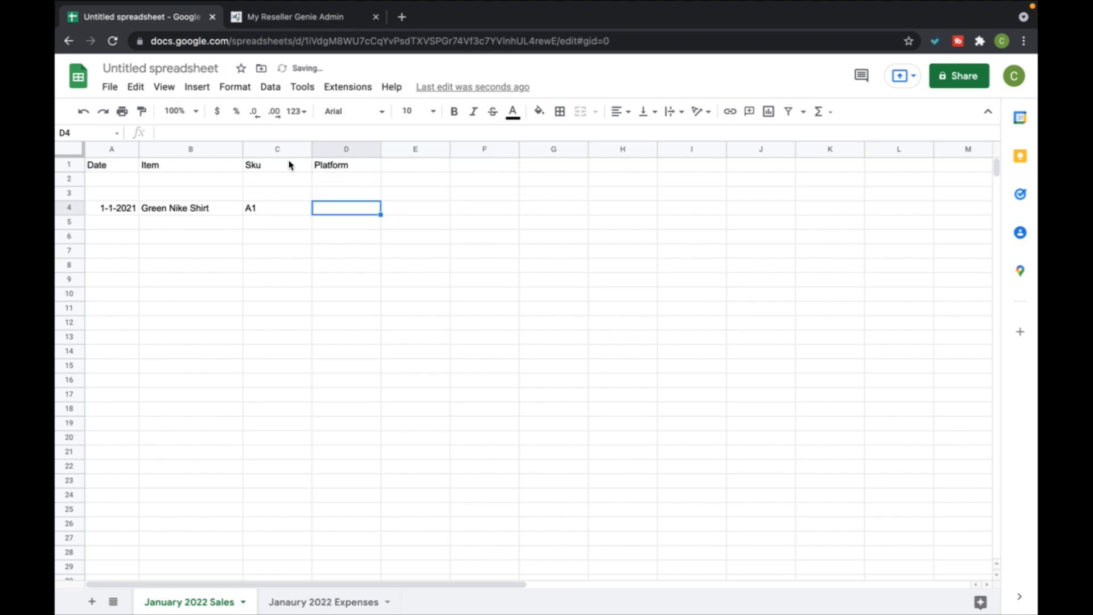
text(Ebay)
key(Return)
text(Poshm)
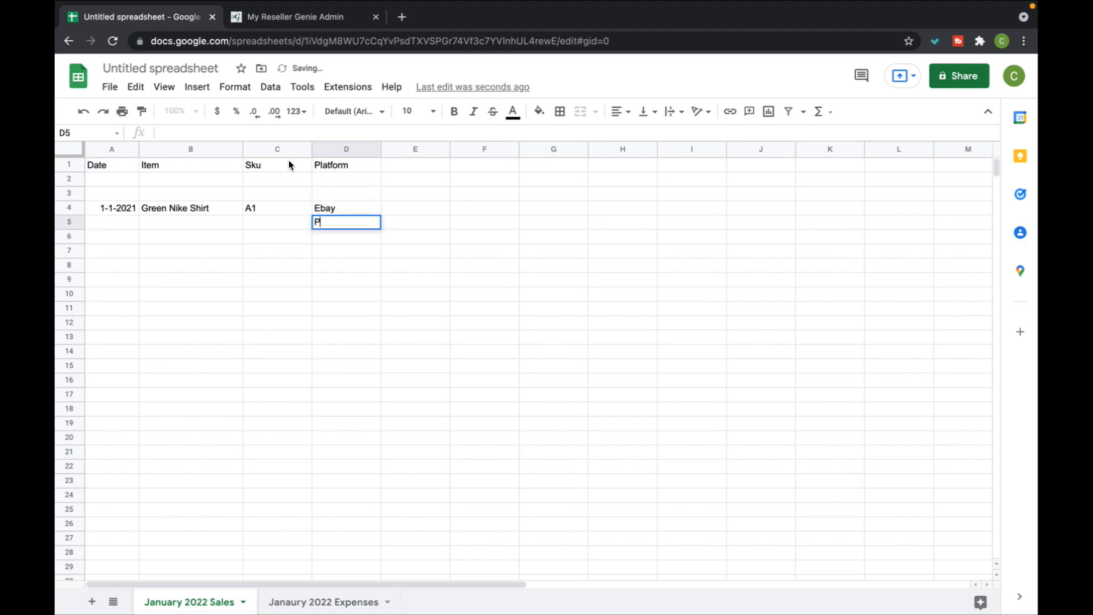
key(BackSpace)
key(BackSpace)
key(BackSpace)
key(BackSpace)
key(BackSpace)
Step: Enter the column header Sale Price in cell E1
click(424, 170)
text(Sale Price)
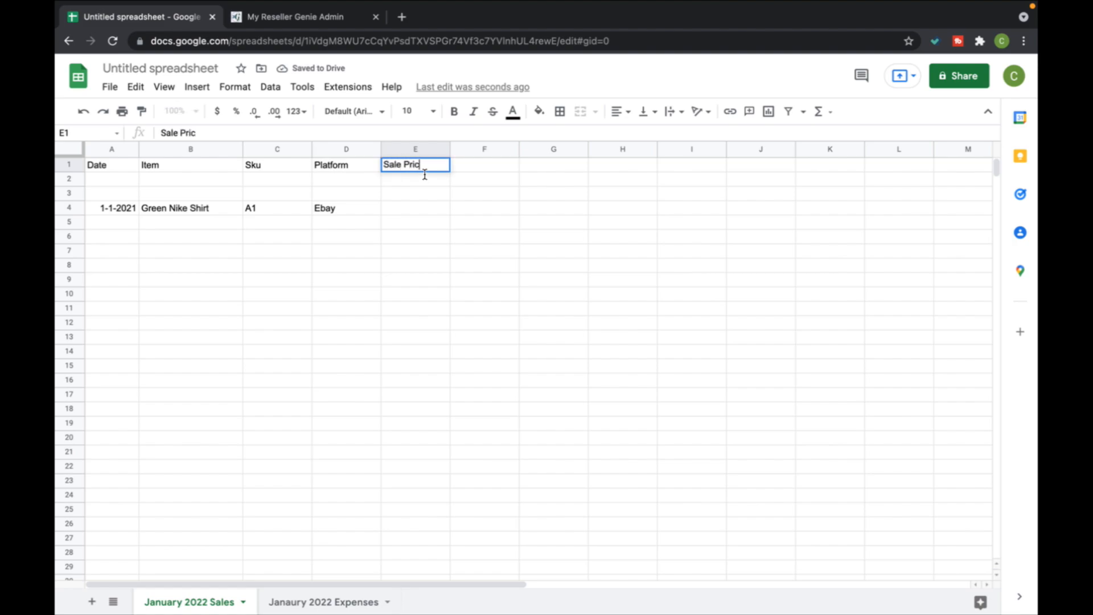
key(Return)
key(Down)
key(Down)
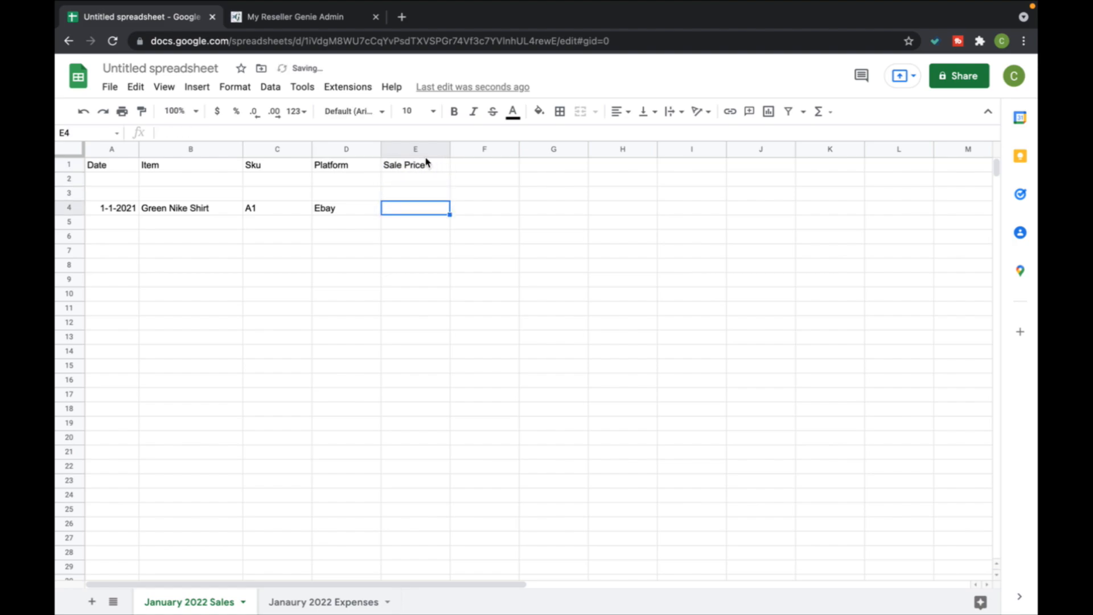
Step: Enter 25 as the shirt's sale price in cell E4
click(425, 166)
click(412, 208)
text(2)
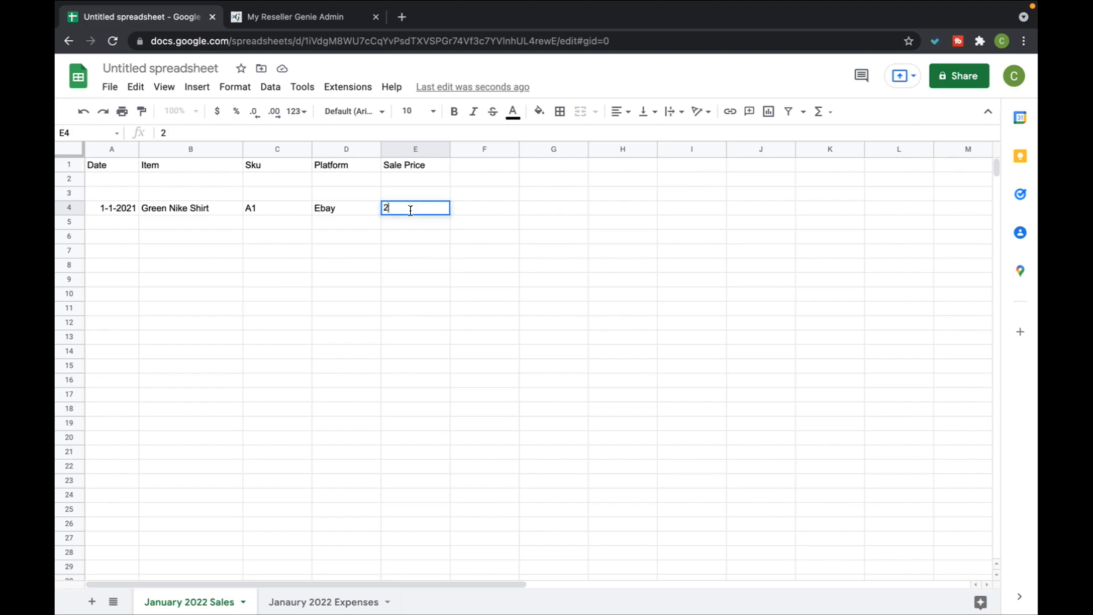
text(0+)
key(BackSpace)
key(BackSpace)
key(BackSpace)
text(25)
key(Return)
Step: Narrow the Sale Price column slightly
click(413, 206)
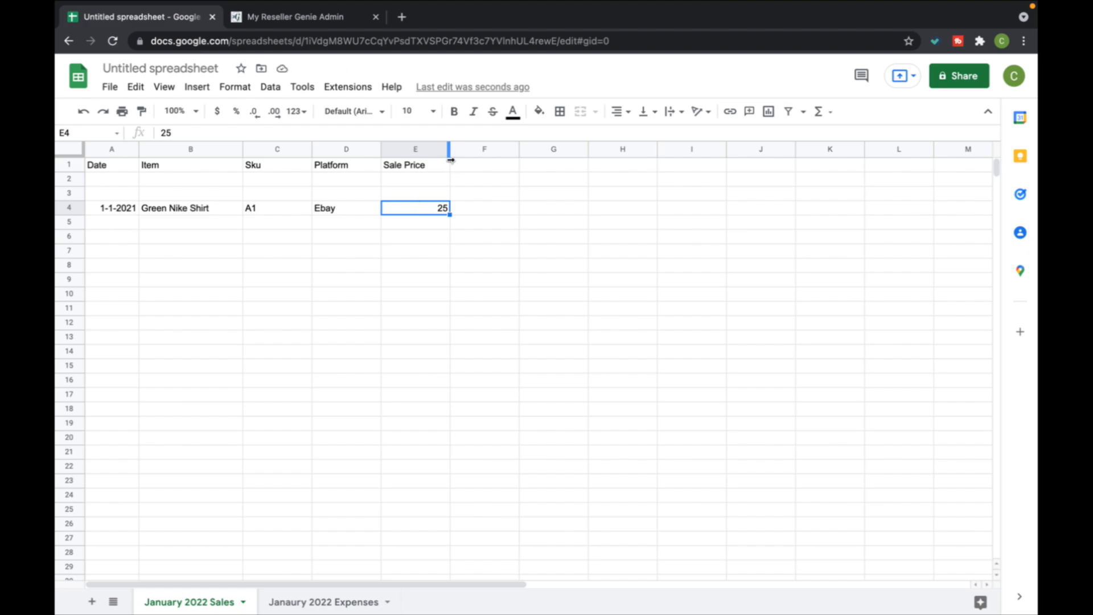
drag(448, 159, 440, 159)
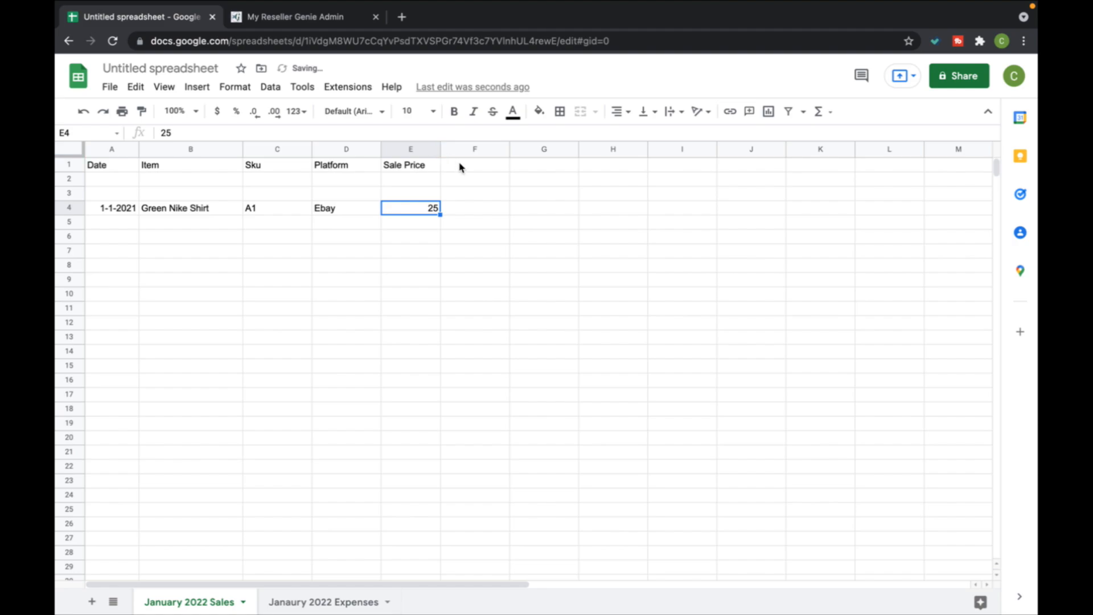
click(421, 228)
click(427, 212)
Step: Enter the header Cost of Goods Sold in cell F1 and widen column F to fit it
click(497, 170)
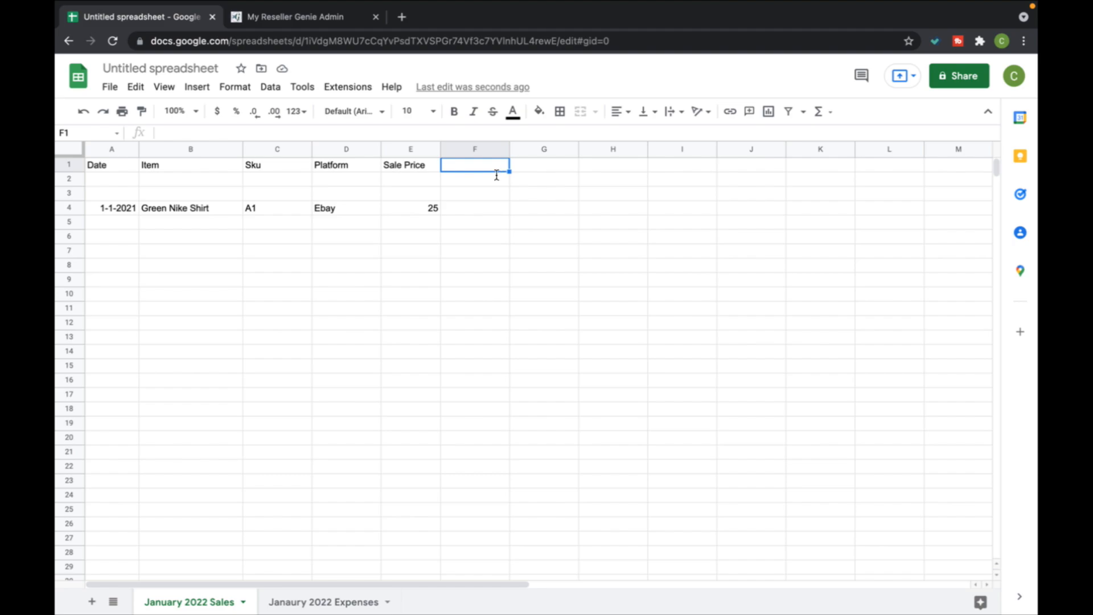
text(Cost of Goods So)
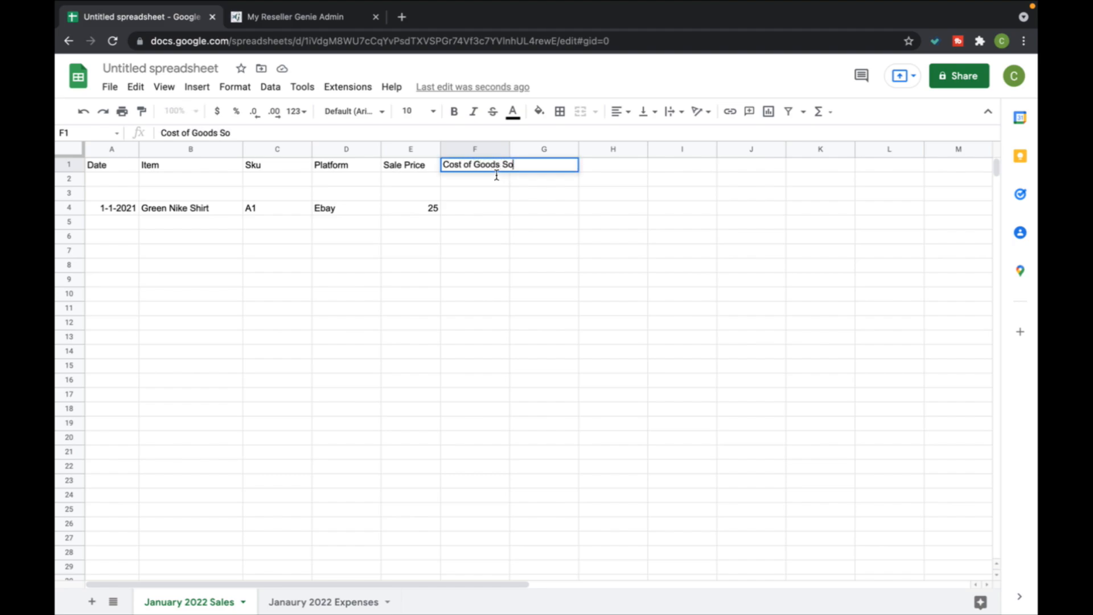
text(ld)
key(Return)
drag(510, 154, 531, 154)
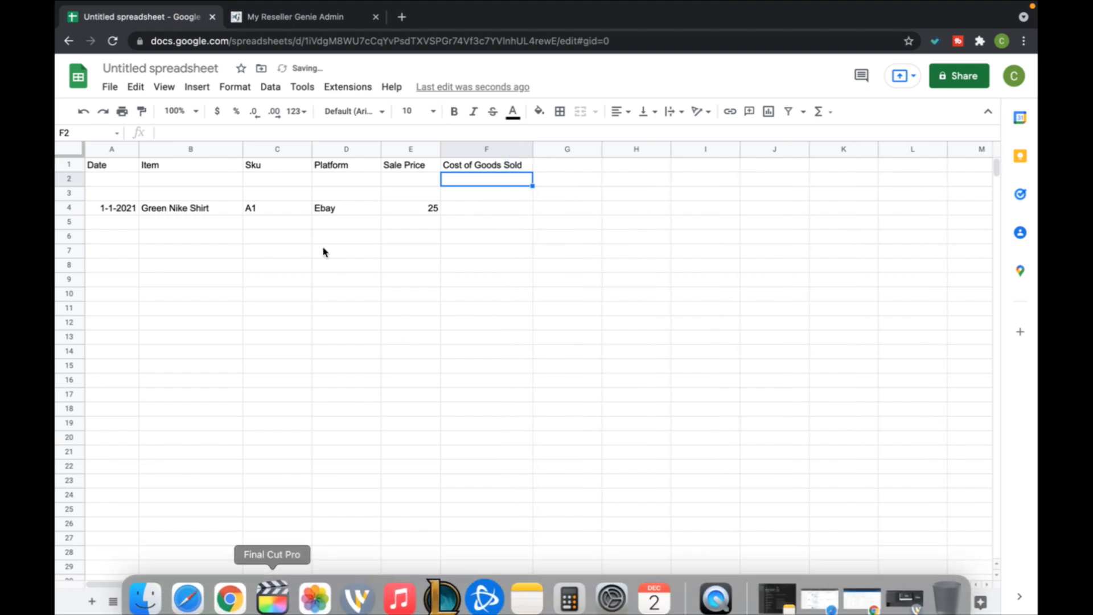
Step: Enter 3 as the shirt's cost of goods sold in cell F4
click(464, 208)
text(3)
key(Return)
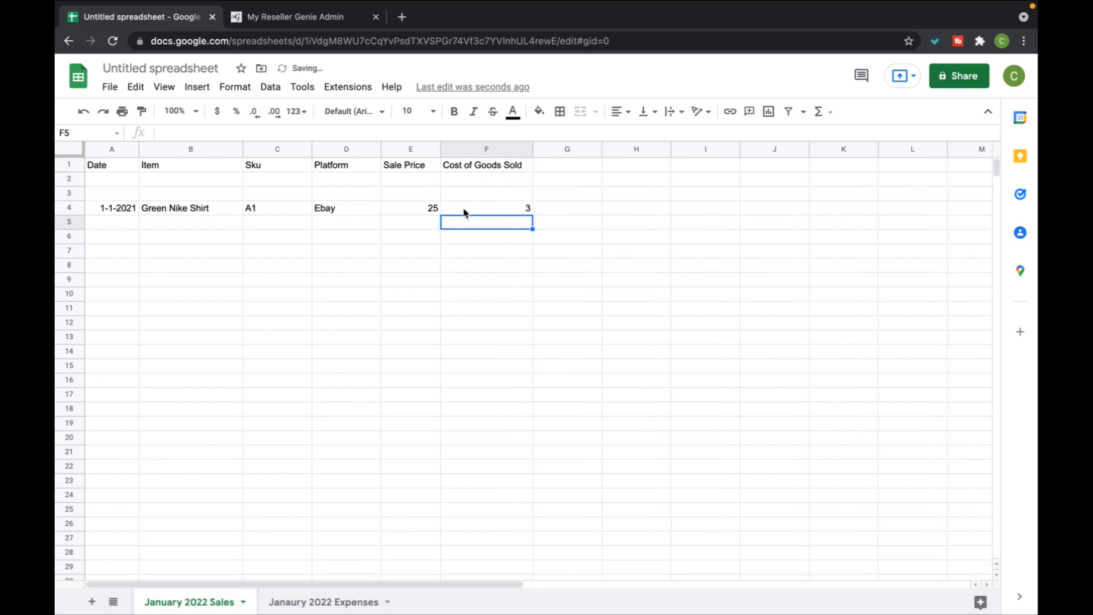
Step: Enter the column headers Platform Fee in cell G1 and Shipping Label in cell H1
click(562, 167)
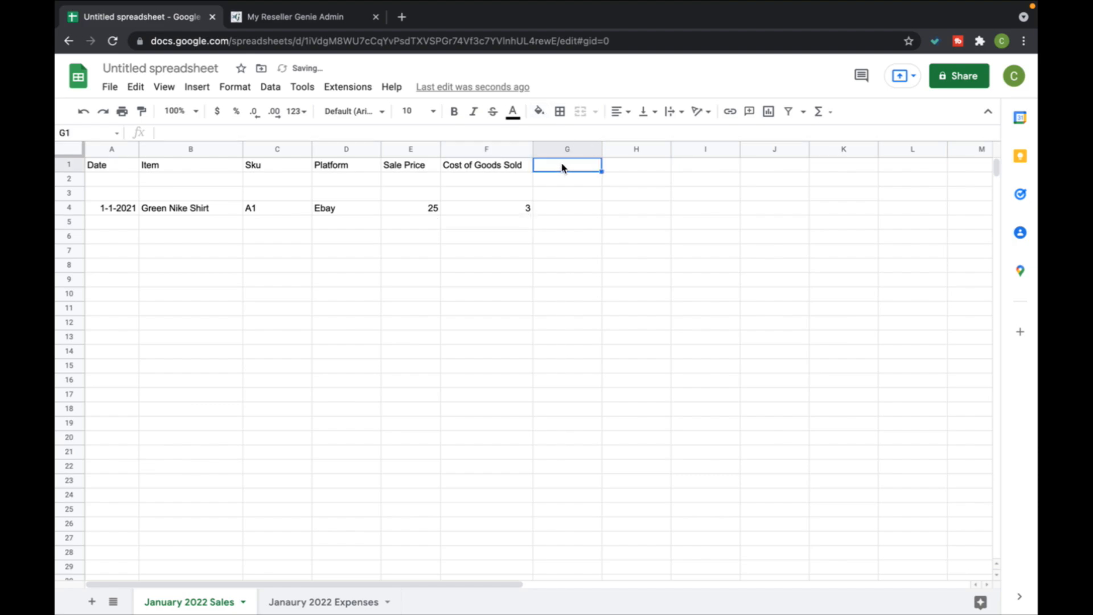
text(Platform Fee)
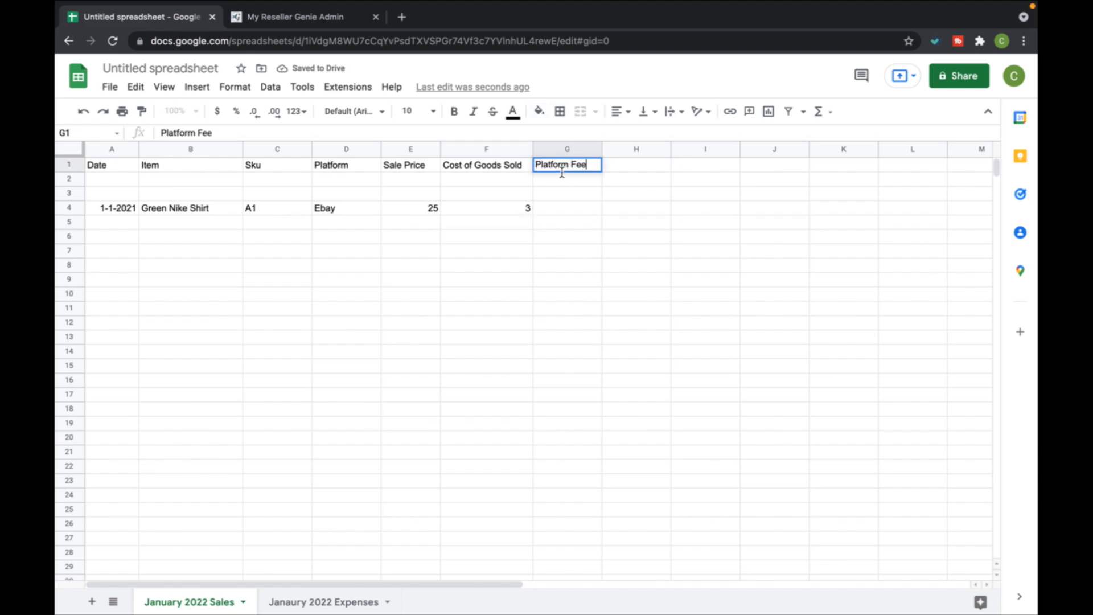
key(Return)
key(Up)
key(Right)
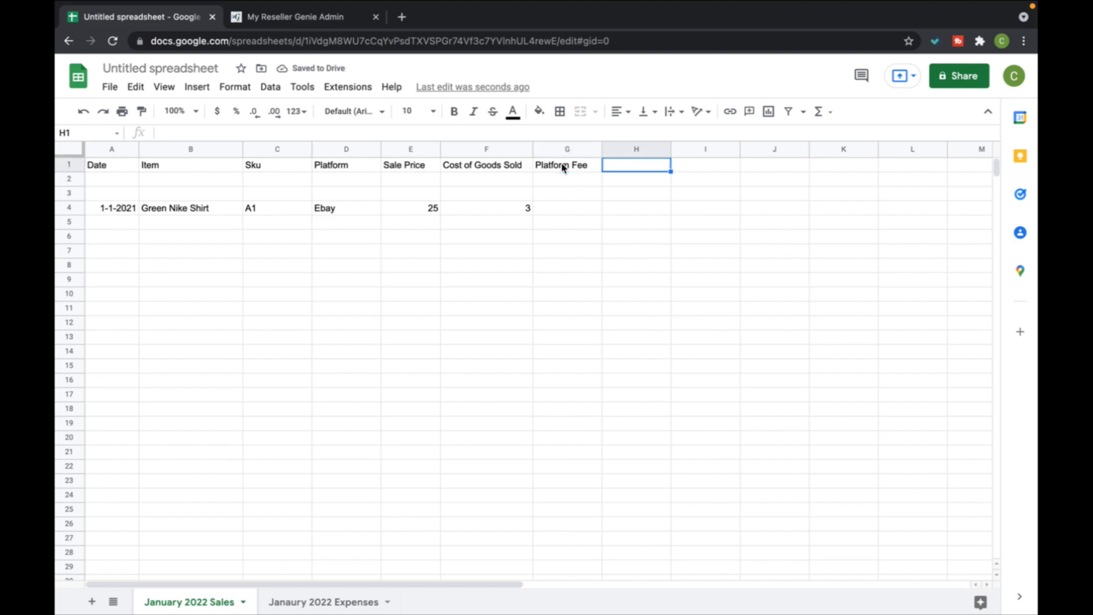
text(Shipping Label)
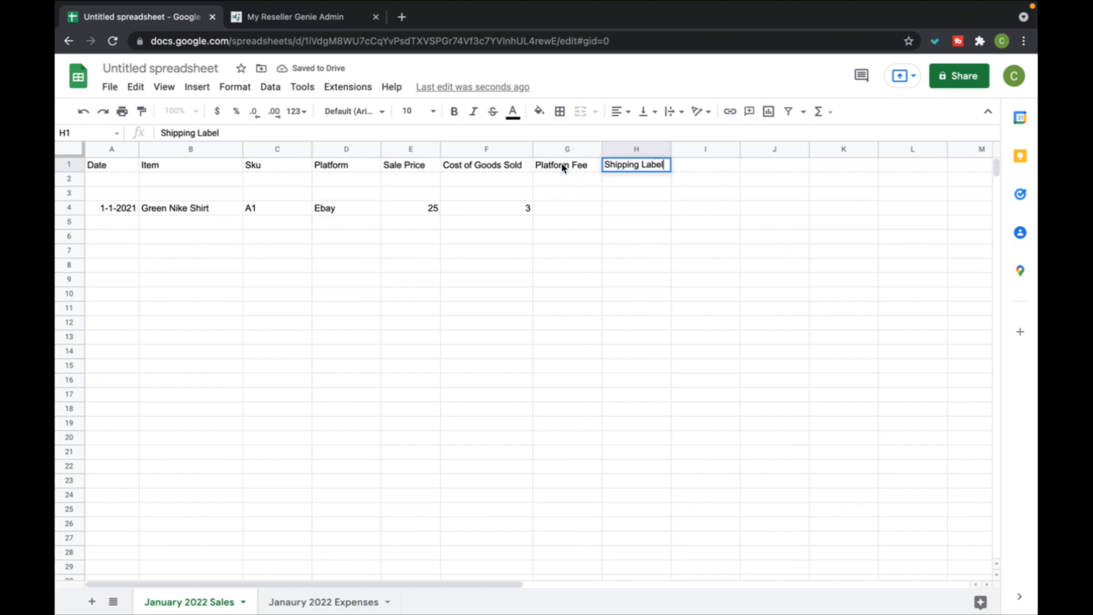
key(Return)
Step: Enter 2.75 as the shirt's platform fee in cell G4
key(Left)
key(Left)
key(Down)
key(Left)
key(Down)
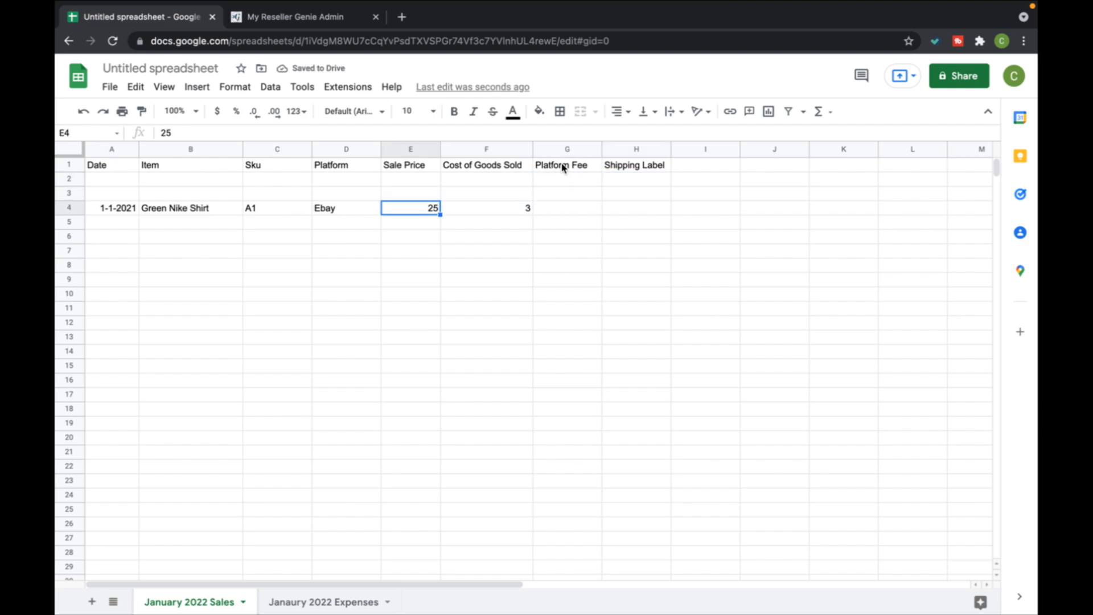
key(Right)
key(Right)
key(Right)
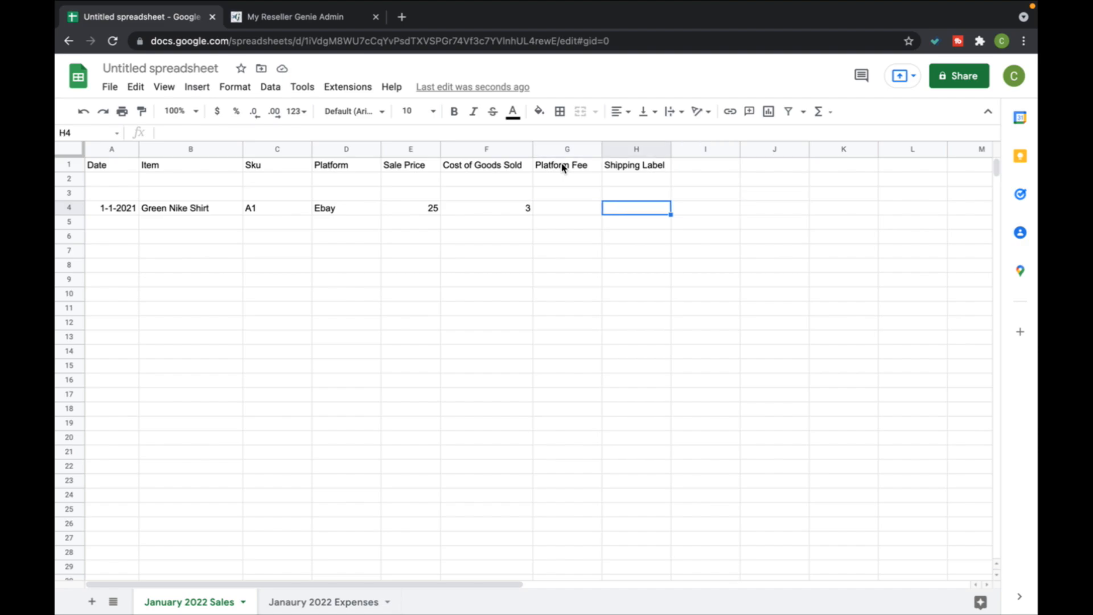
key(Left)
key(Right)
key(Right)
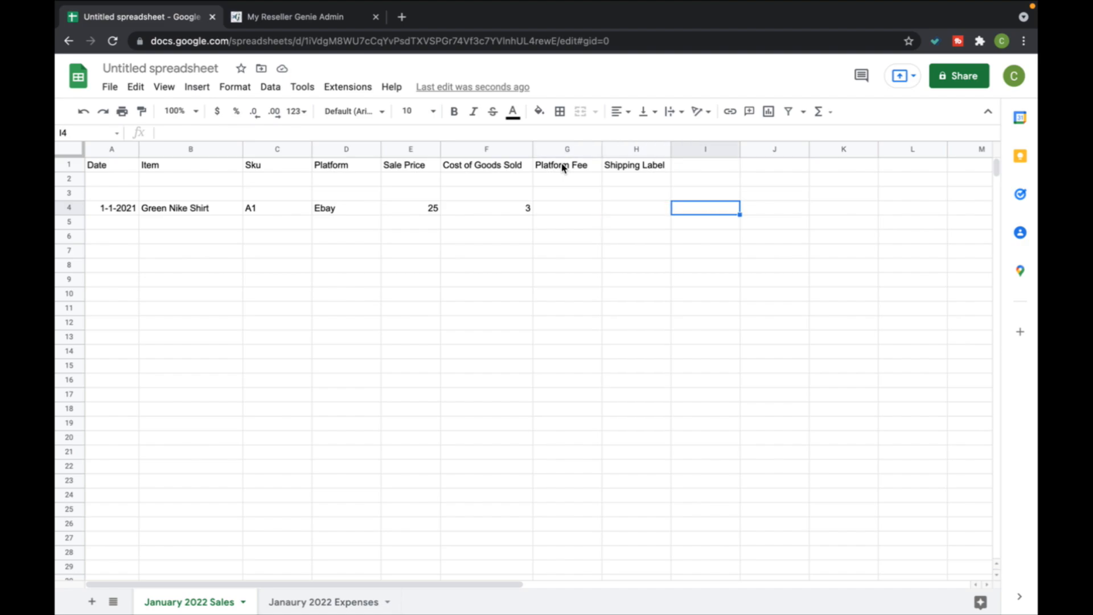
key(Up)
key(Up)
key(Up)
key(Left)
key(Left)
key(Left)
key(Down)
key(Down)
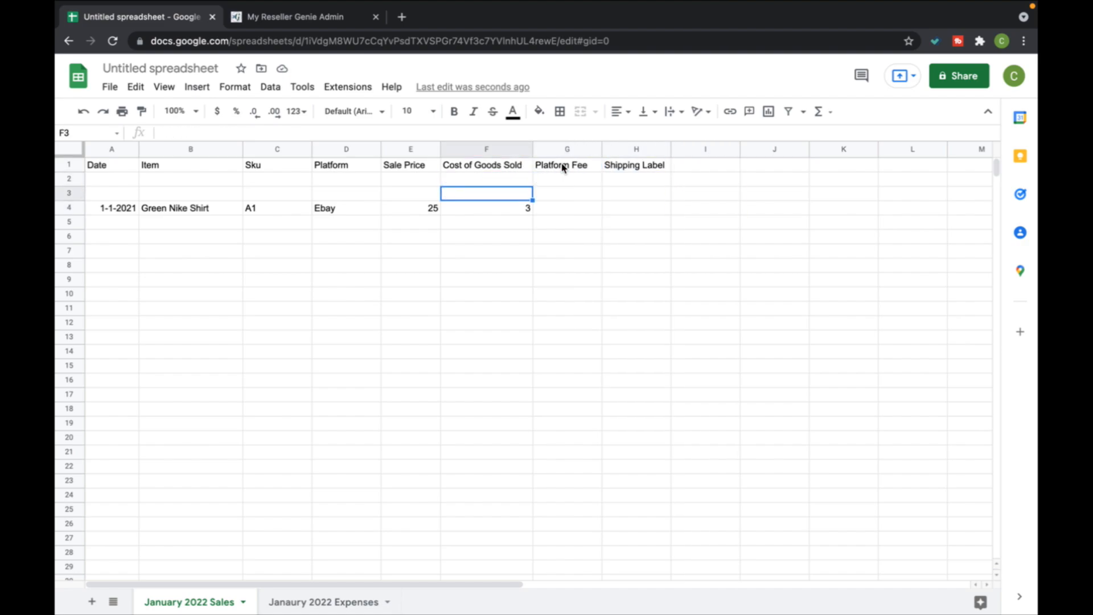
key(Right)
key(Down)
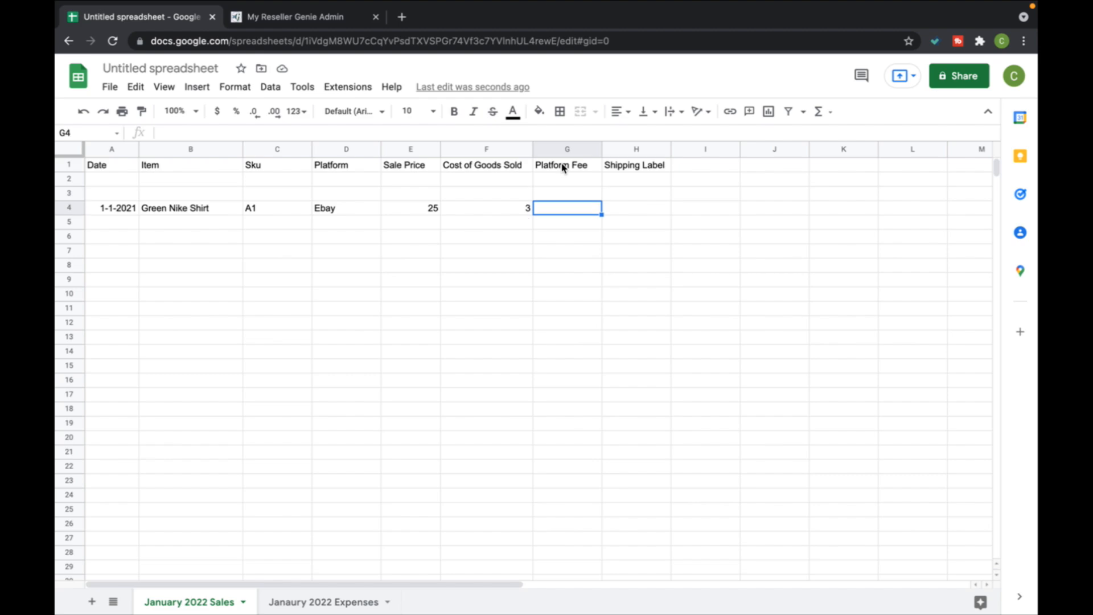
text(2.75)
key(Return)
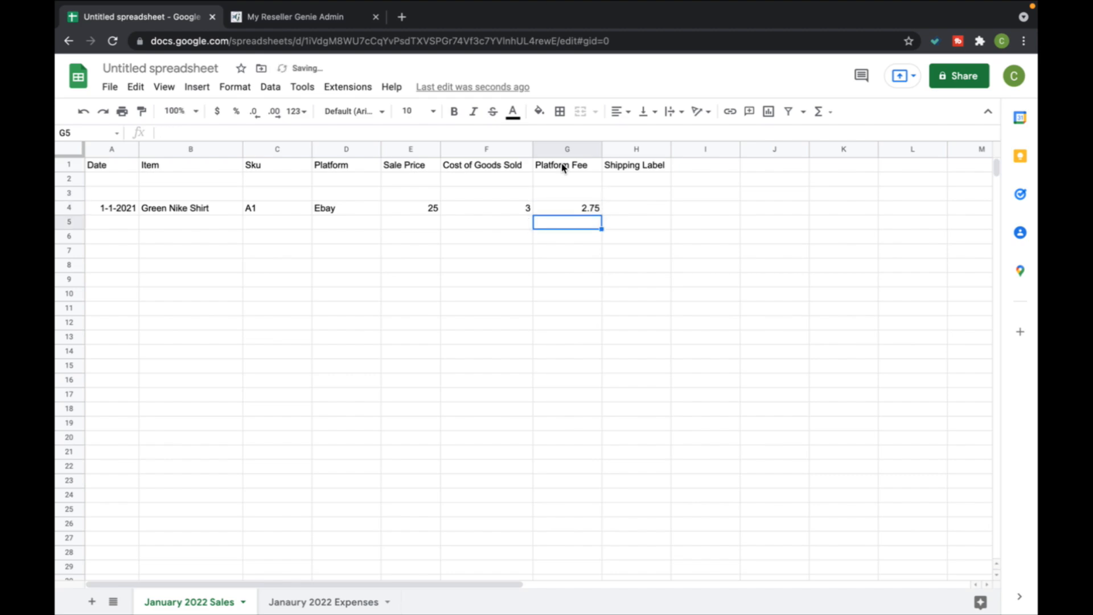
Step: Enter 4.5 as the shirt's shipping label cost in cell H4
click(627, 207)
text(4.5)
key(Return)
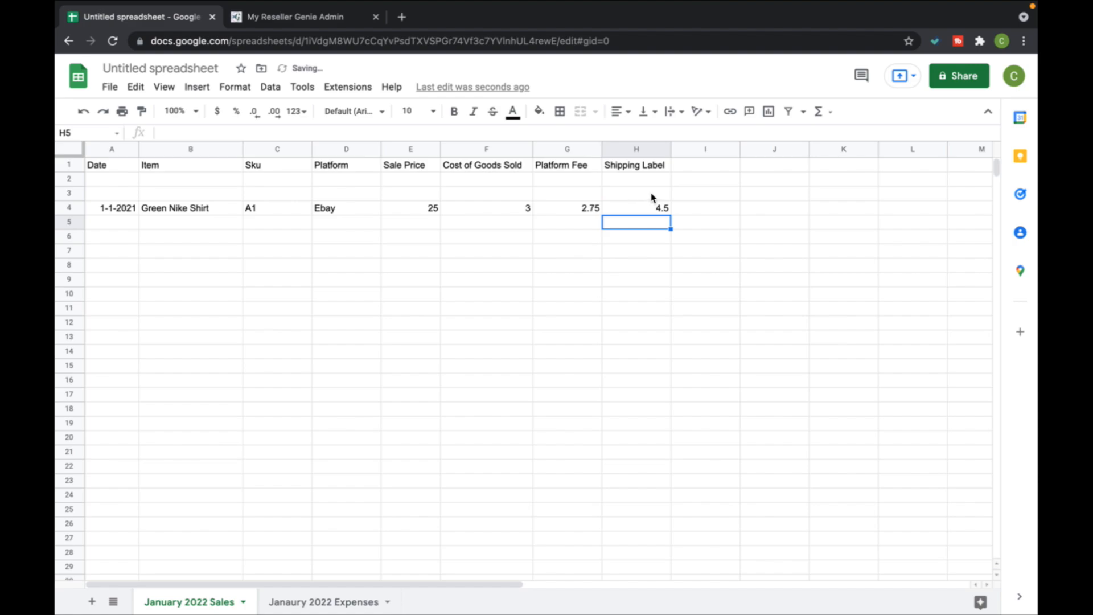
Step: Enter the column header Net in cell I1
click(718, 168)
text(Net)
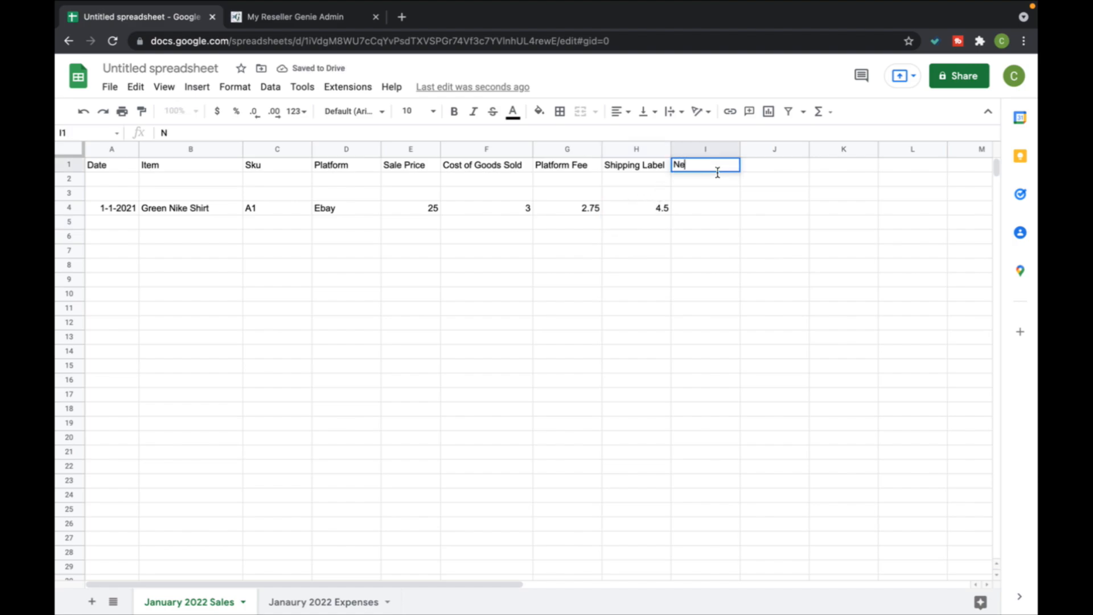
key(Return)
Step: Calculate the shirt's net in cell I4 with the formula =SUM(E4-F4-G4-H4)
key(Return)
key(Return)
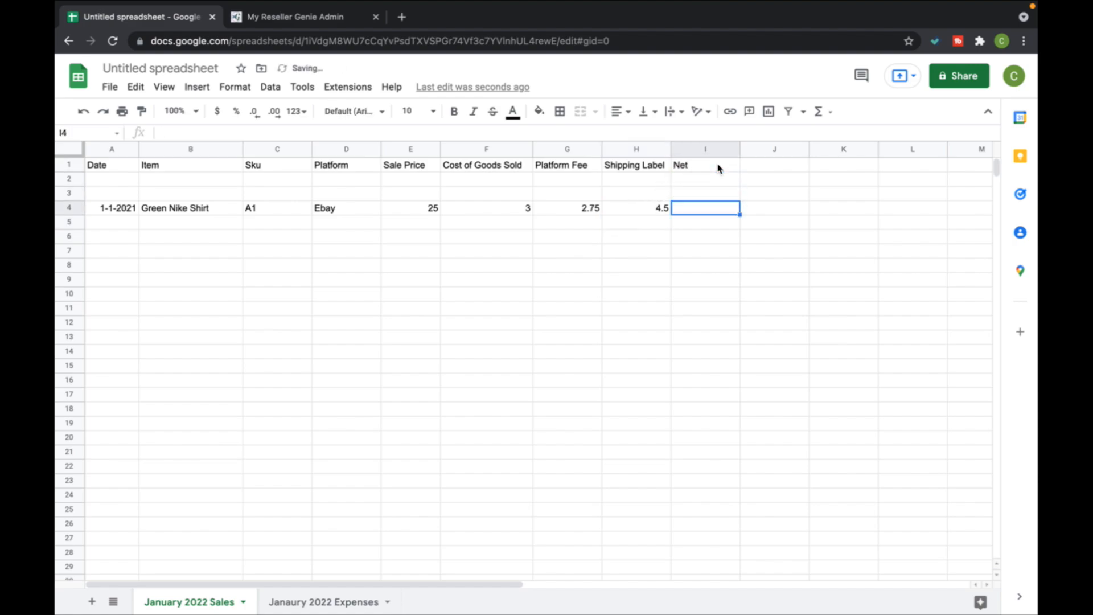
click(820, 112)
click(828, 139)
click(436, 209)
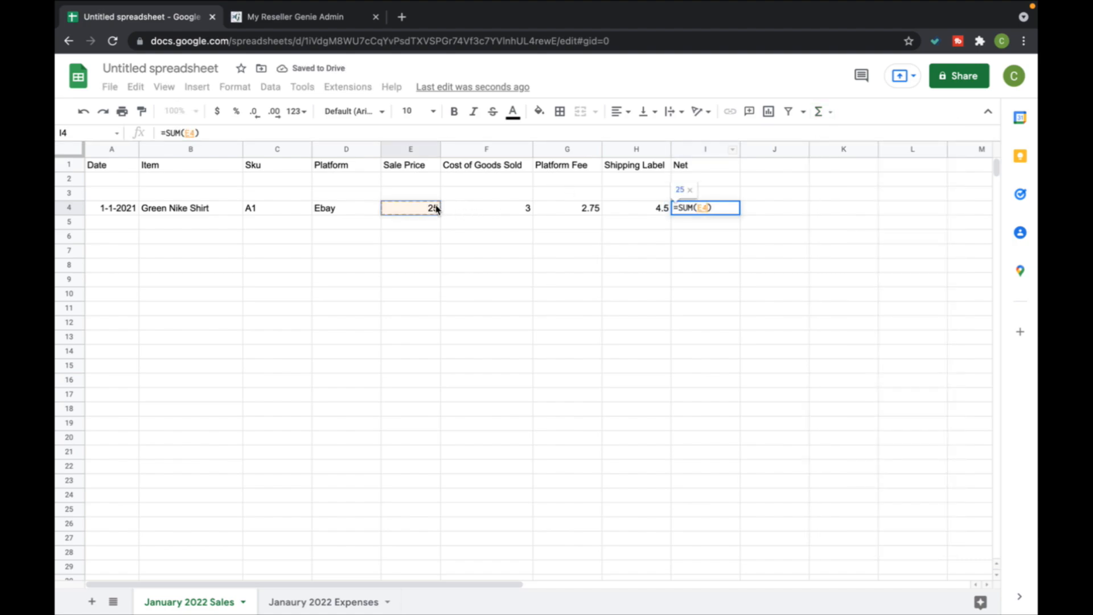
text(-)
click(461, 208)
text(-)
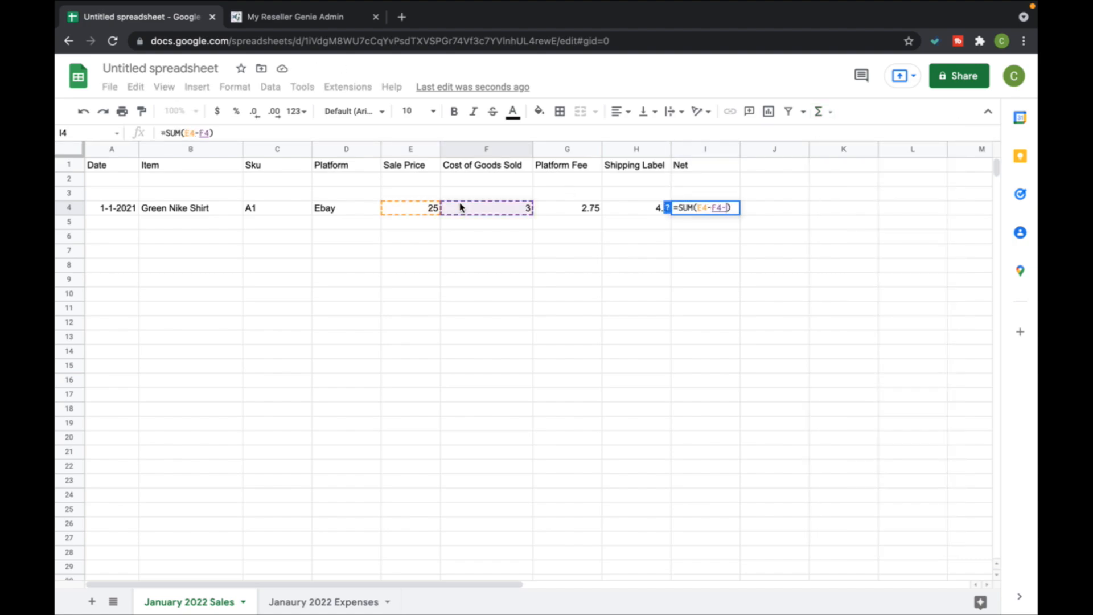
click(564, 212)
text(-)
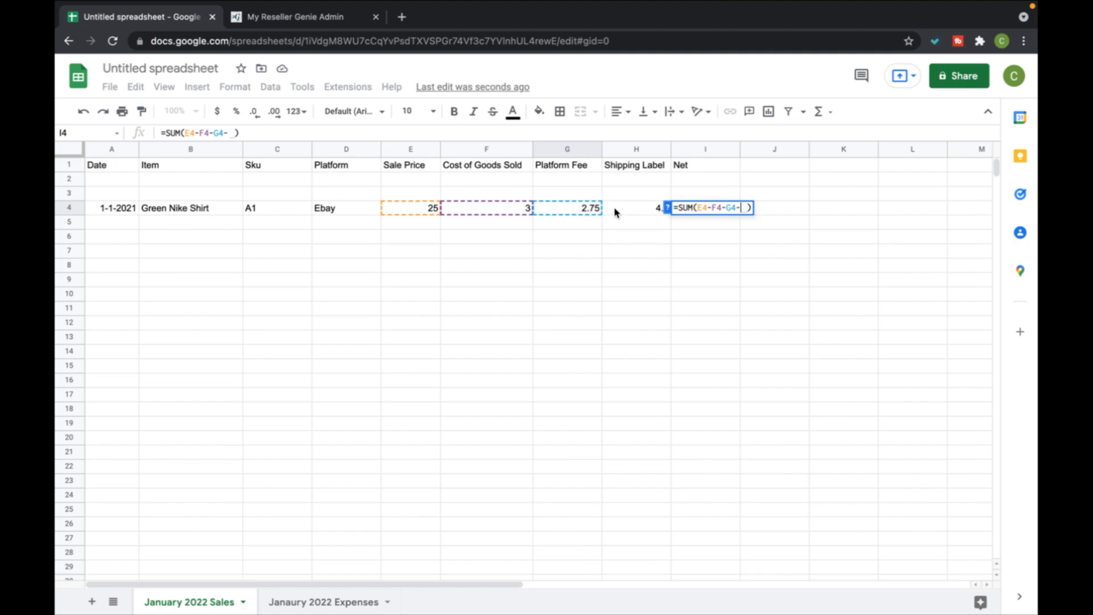
click(616, 211)
key(Return)
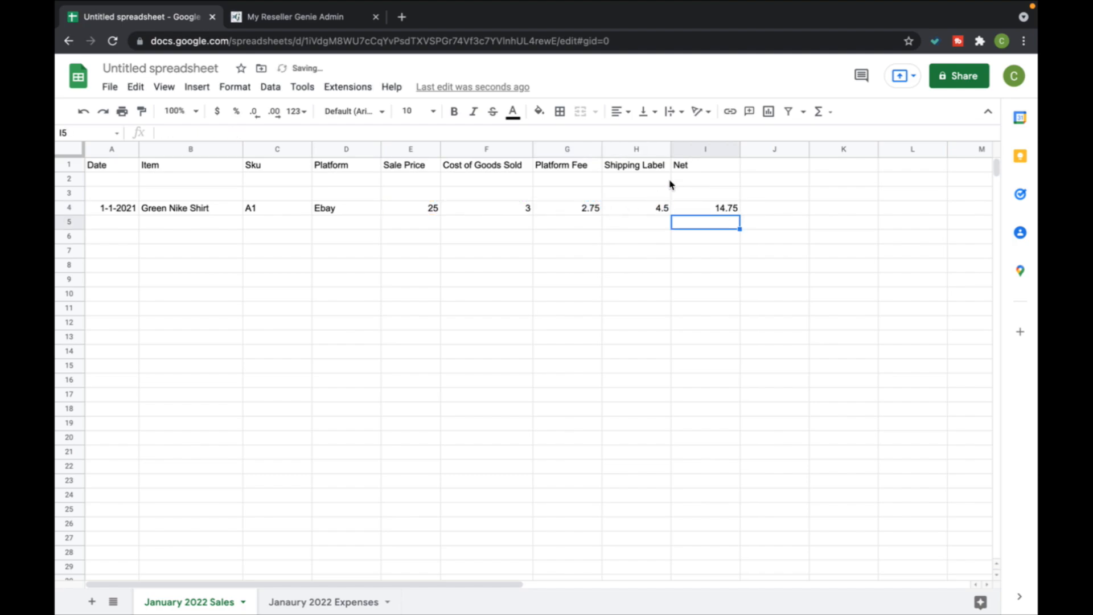
Step: Extend the header in cell I1 to Net Profit and select the formula cell I4
double_click(705, 167)
text(Profit)
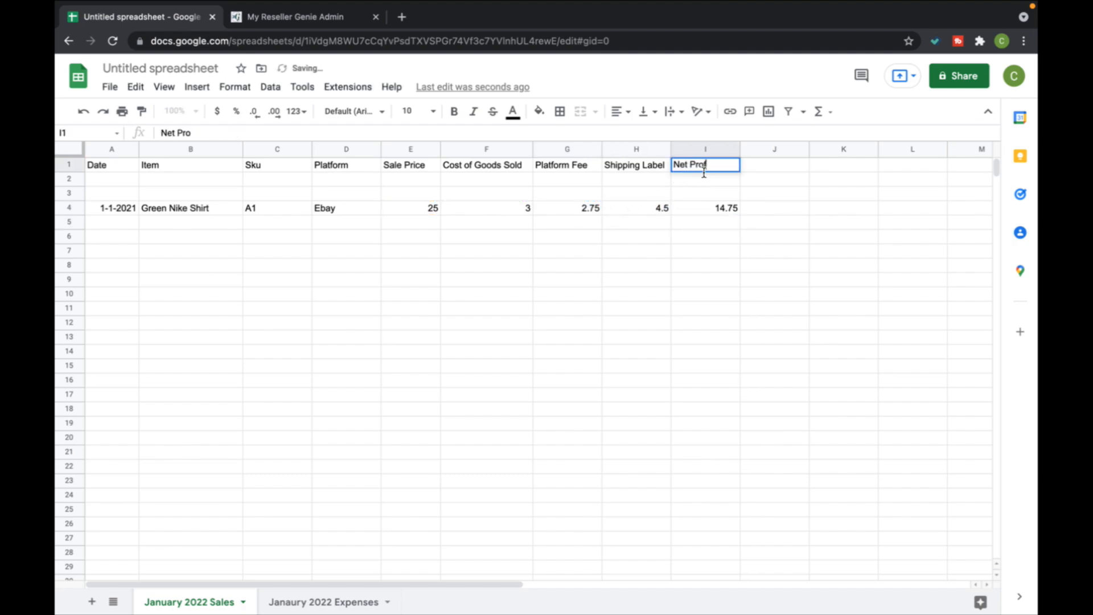
key(Return)
click(726, 211)
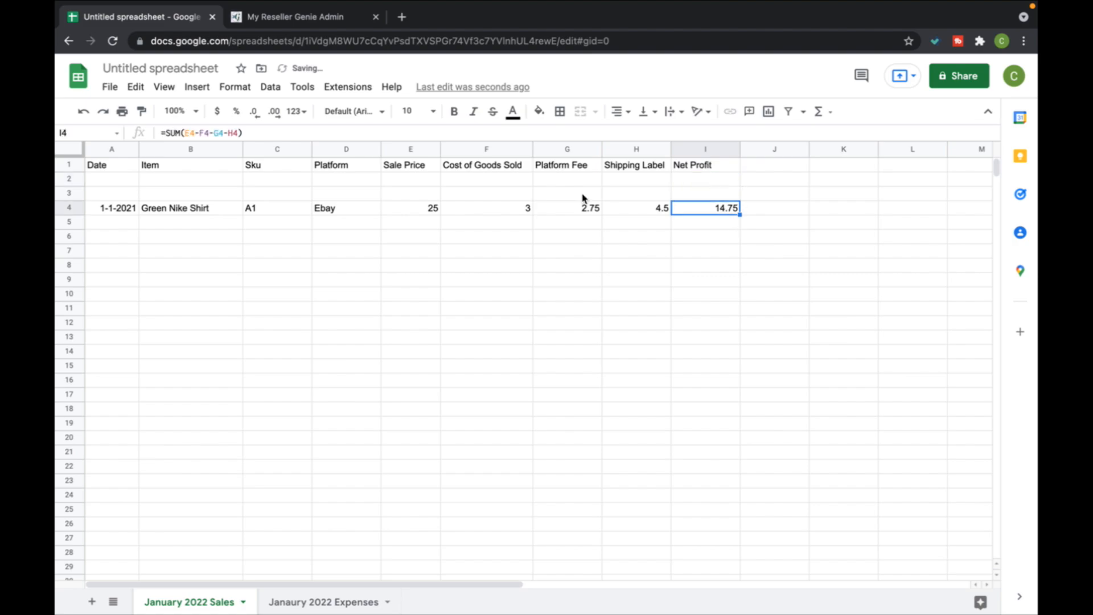
Step: Total the Sale Price column in cell E2 with the formula =SUM(E4:E54)
click(438, 181)
click(819, 112)
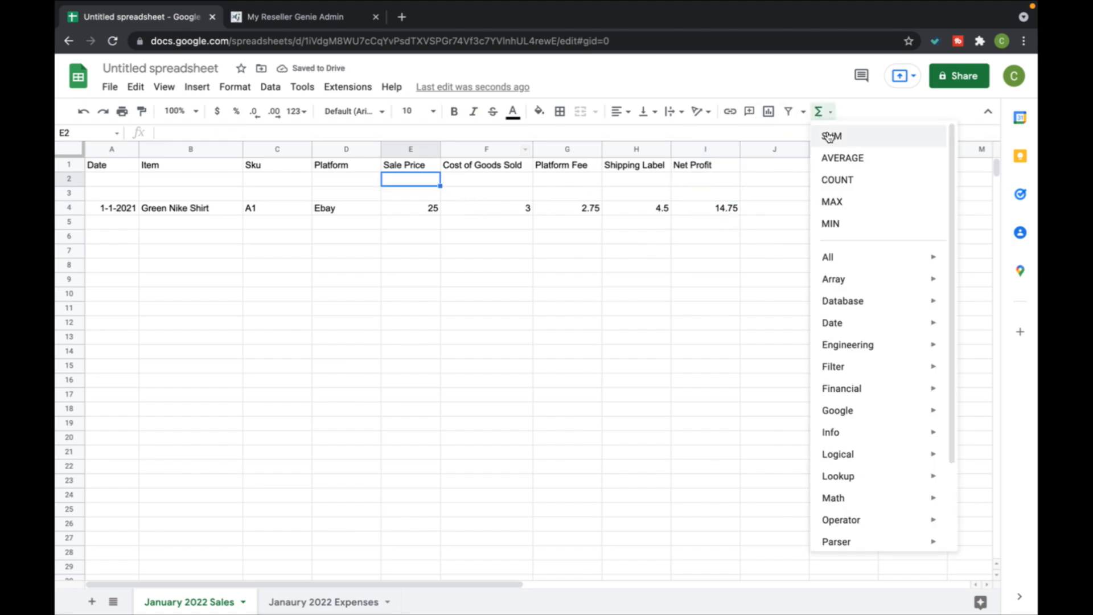
click(830, 137)
drag(408, 207, 410, 613)
key(Return)
scroll(551, 314, up, 1)
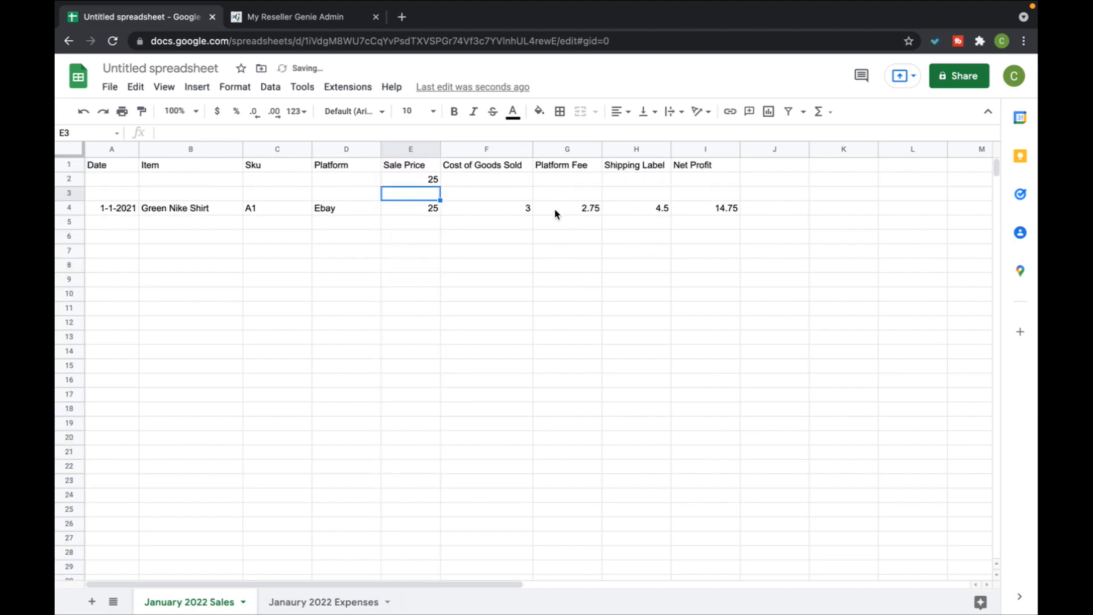
Step: Total the Cost of Goods Sold column in cell F2 with a SUM of the cells from F4 downward
click(522, 180)
click(820, 113)
click(832, 135)
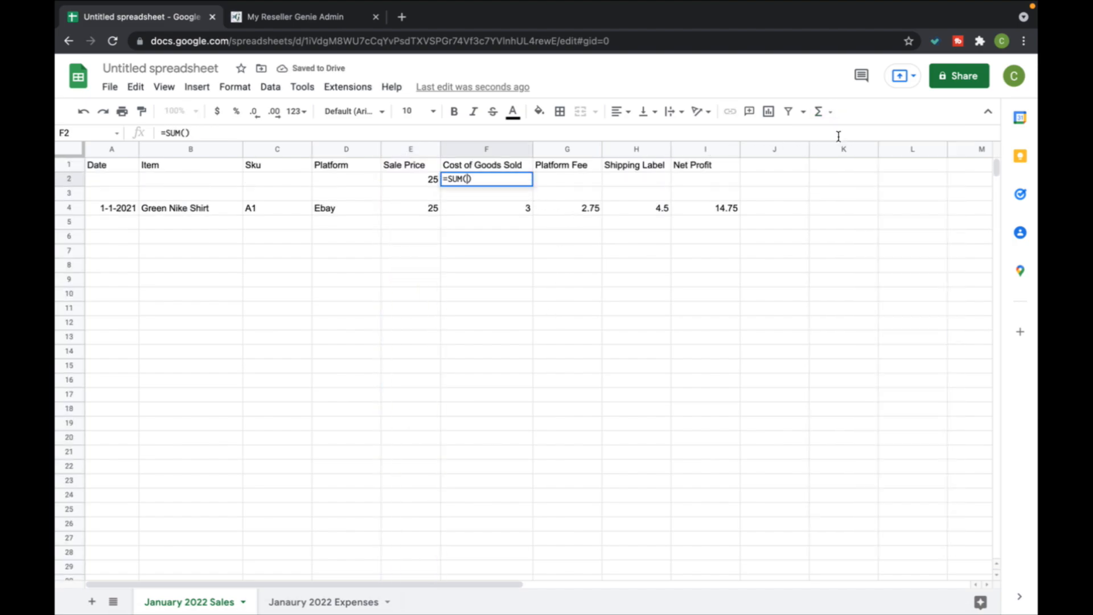
drag(518, 212, 517, 328)
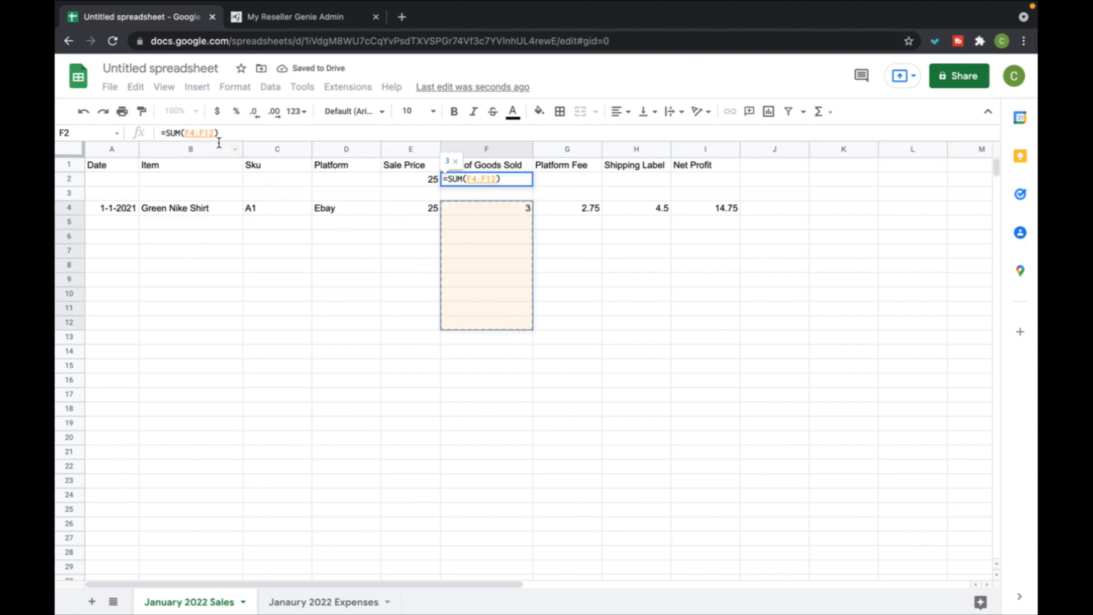
key(Return)
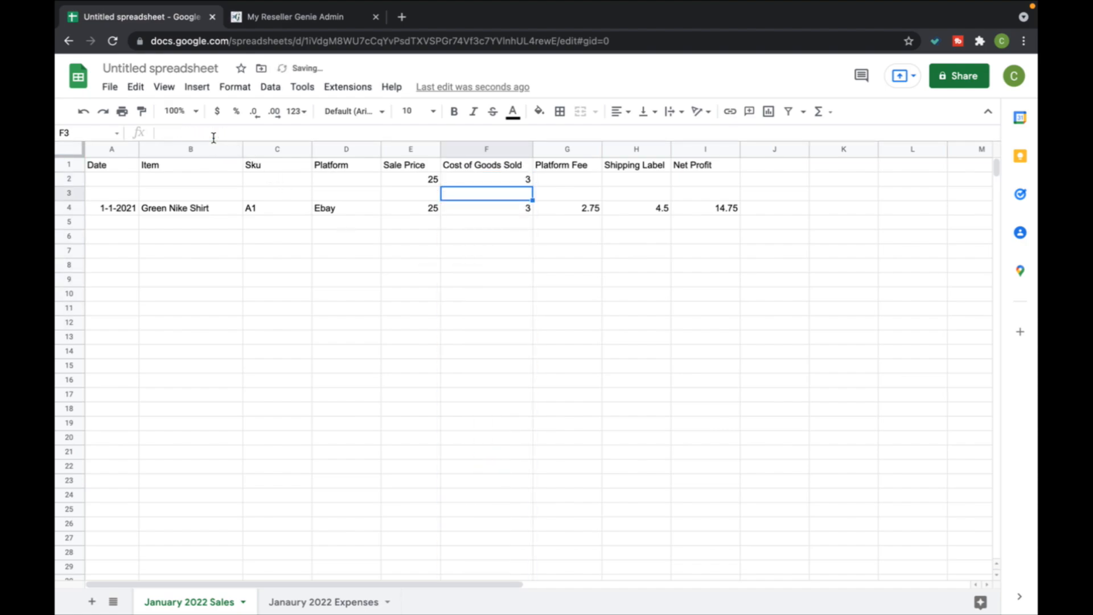
Step: Total the Platform Fee column in cell G2 with a SUM of the cells from G4 downward
click(541, 182)
click(822, 111)
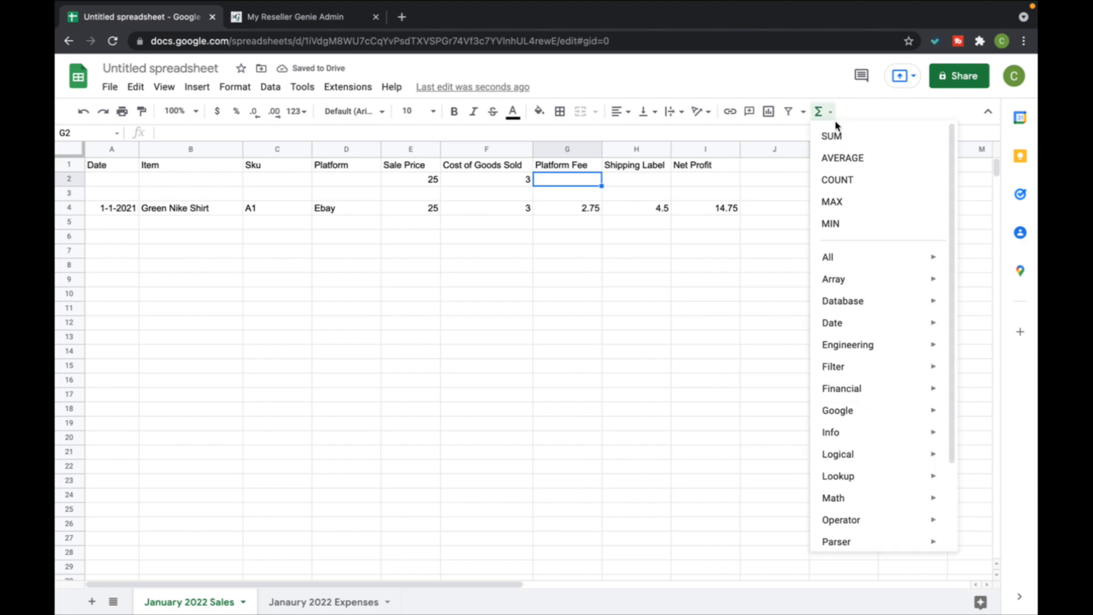
click(830, 134)
drag(592, 208, 585, 395)
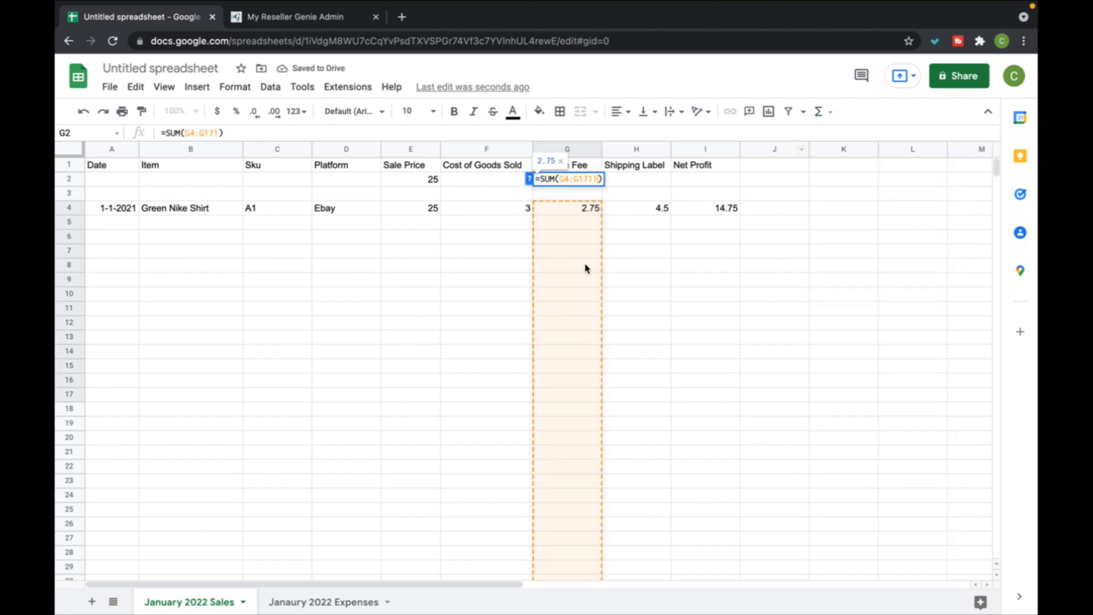
key(Return)
Step: Total the Shipping Label column in cell H2 with a SUM of the cells from H4 downward
click(669, 167)
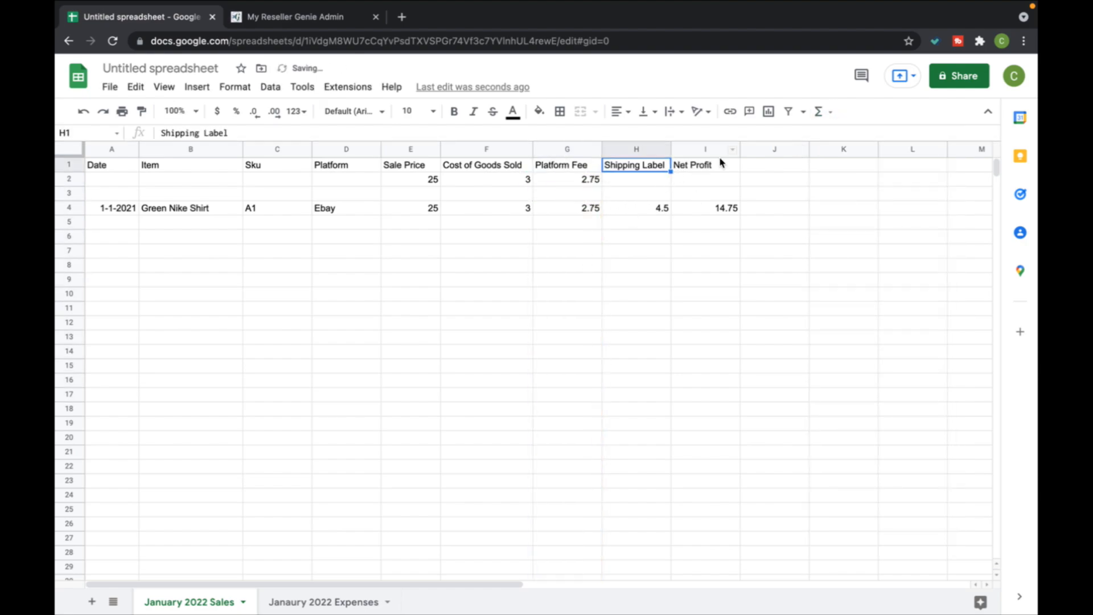
click(655, 180)
click(822, 112)
click(830, 135)
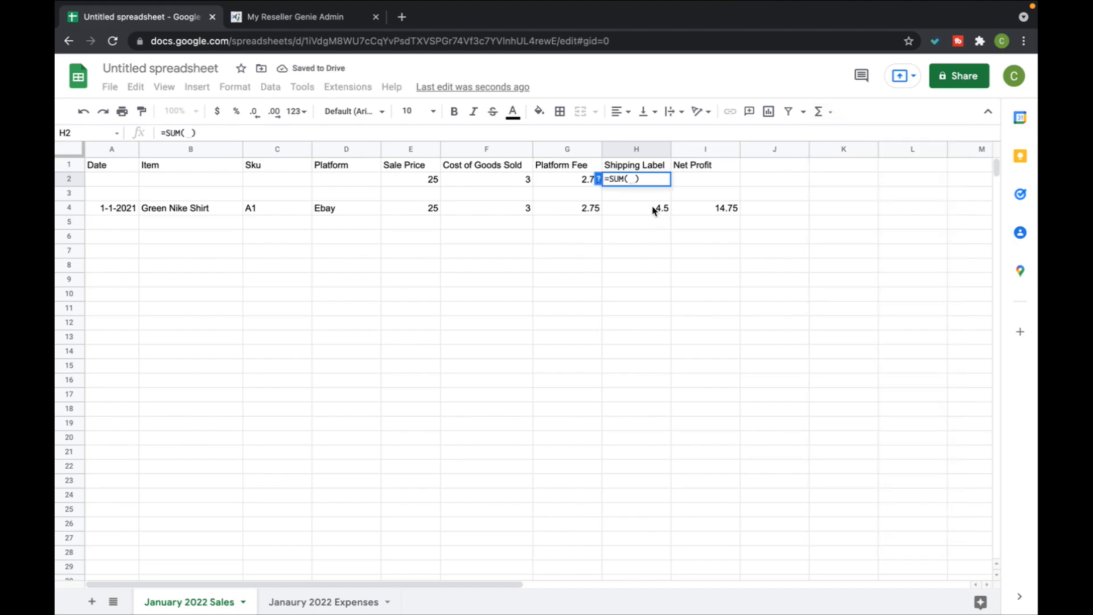
drag(653, 210, 644, 373)
key(Return)
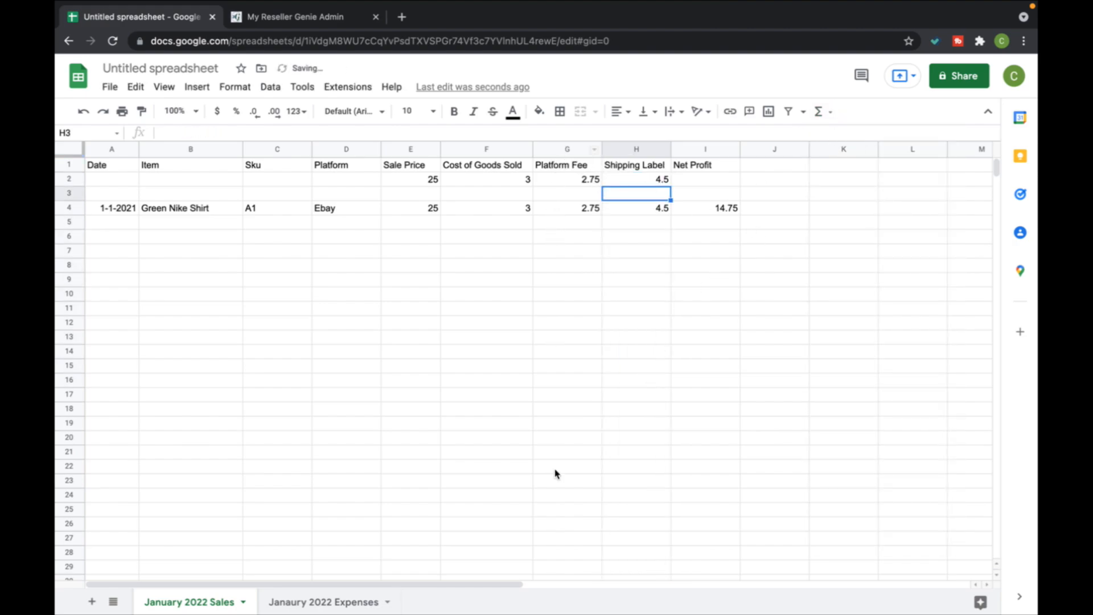
Step: Total the Net Profit column in cell I2 with a SUM of the cells from I4 downward
click(713, 179)
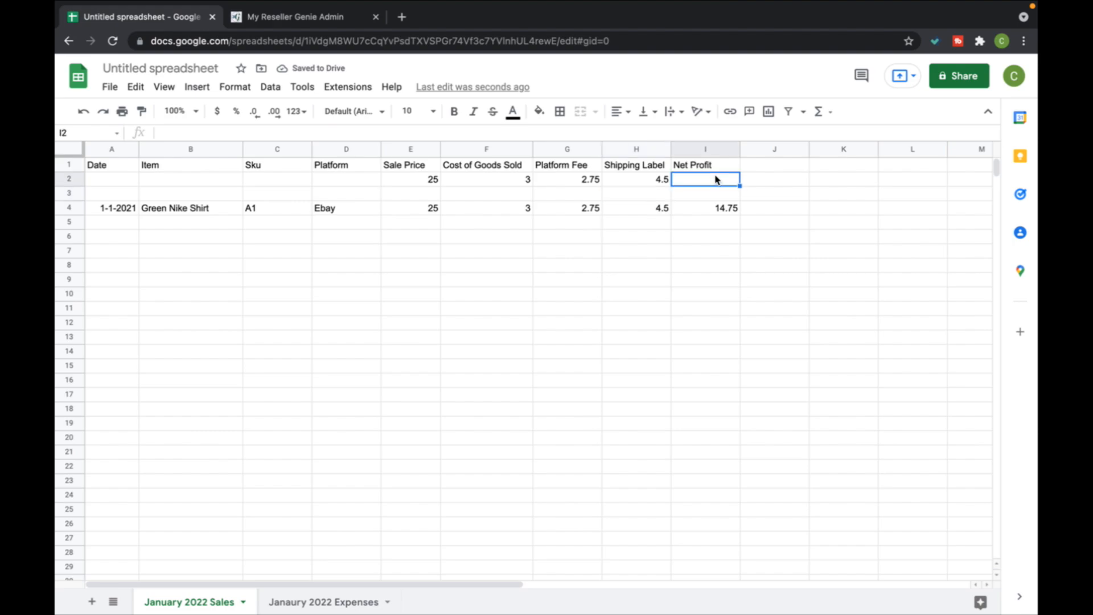
click(828, 113)
click(832, 136)
drag(729, 211, 720, 565)
key(Return)
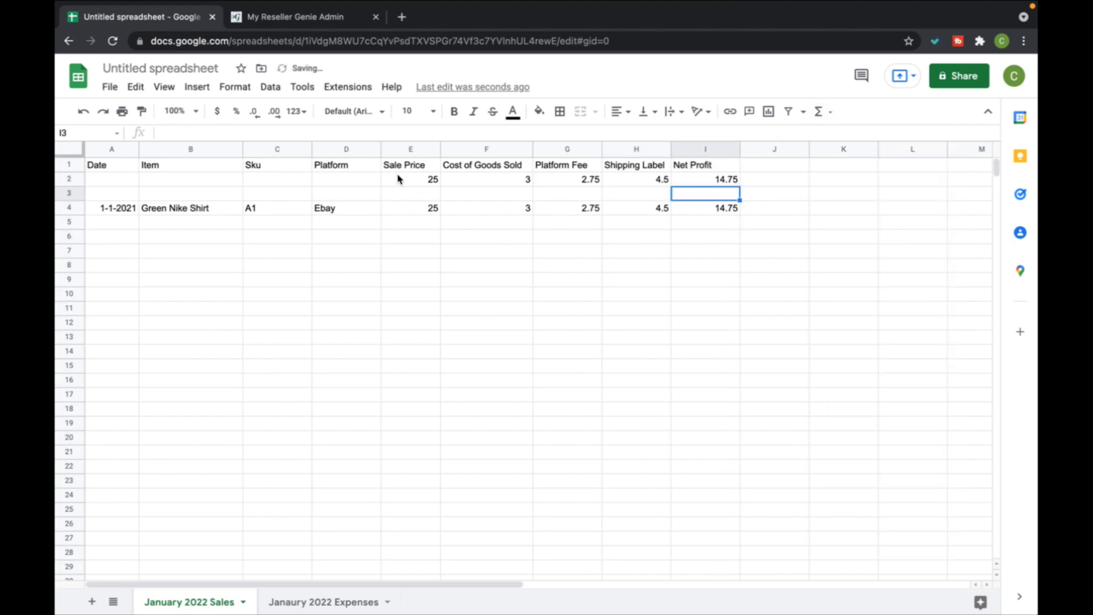
Step: Fill the column totals in cells E2 to I2 with bright green
drag(405, 180, 706, 179)
click(539, 111)
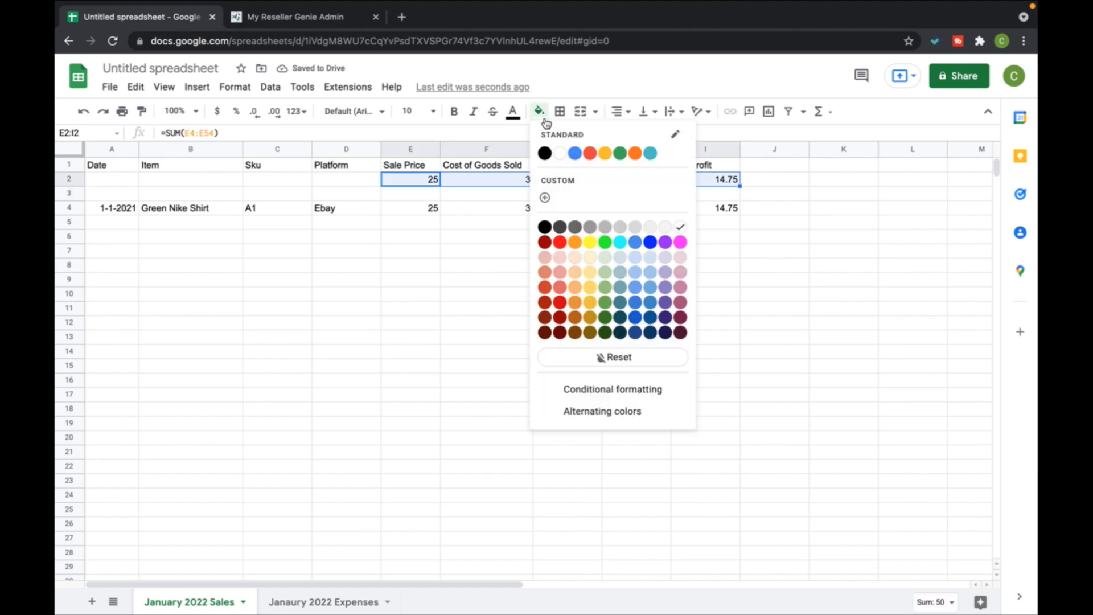
click(605, 241)
click(635, 251)
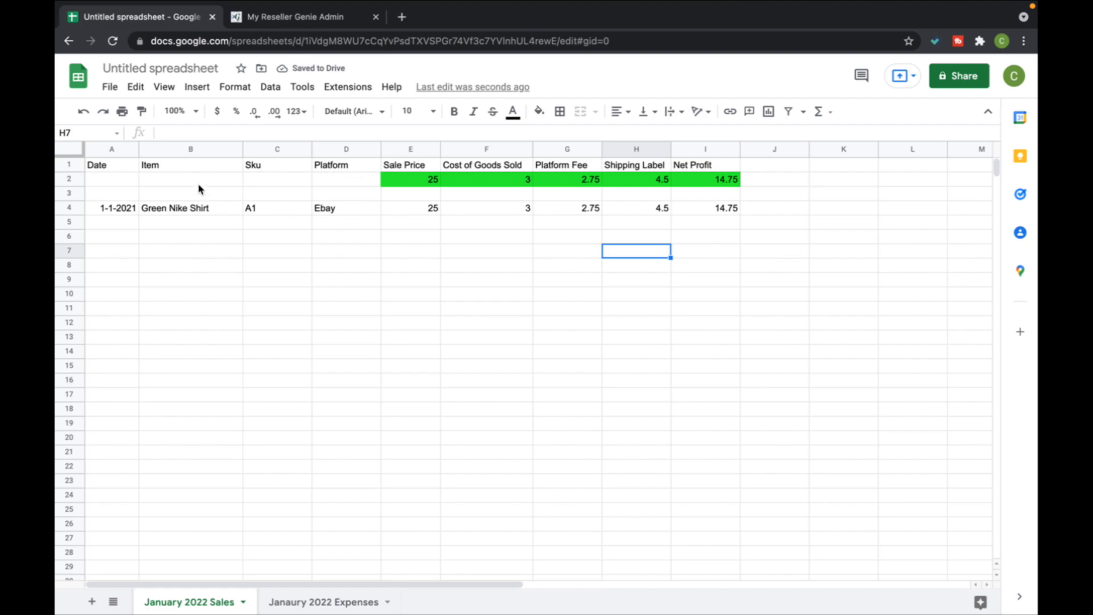
drag(101, 209, 748, 227)
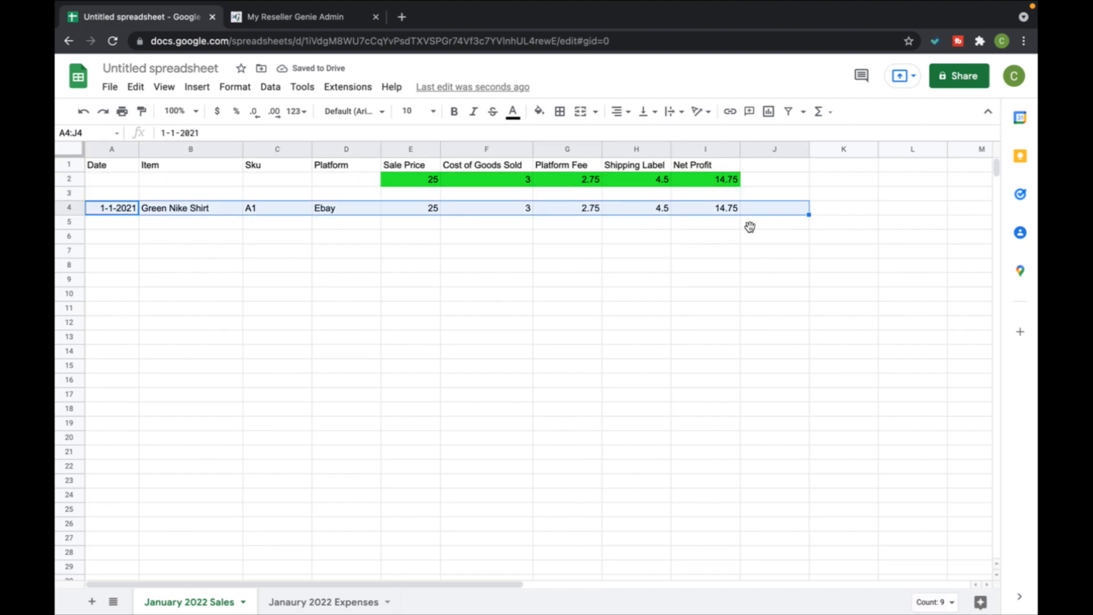
click(734, 235)
drag(118, 224, 121, 368)
drag(180, 221, 178, 364)
drag(122, 211, 727, 212)
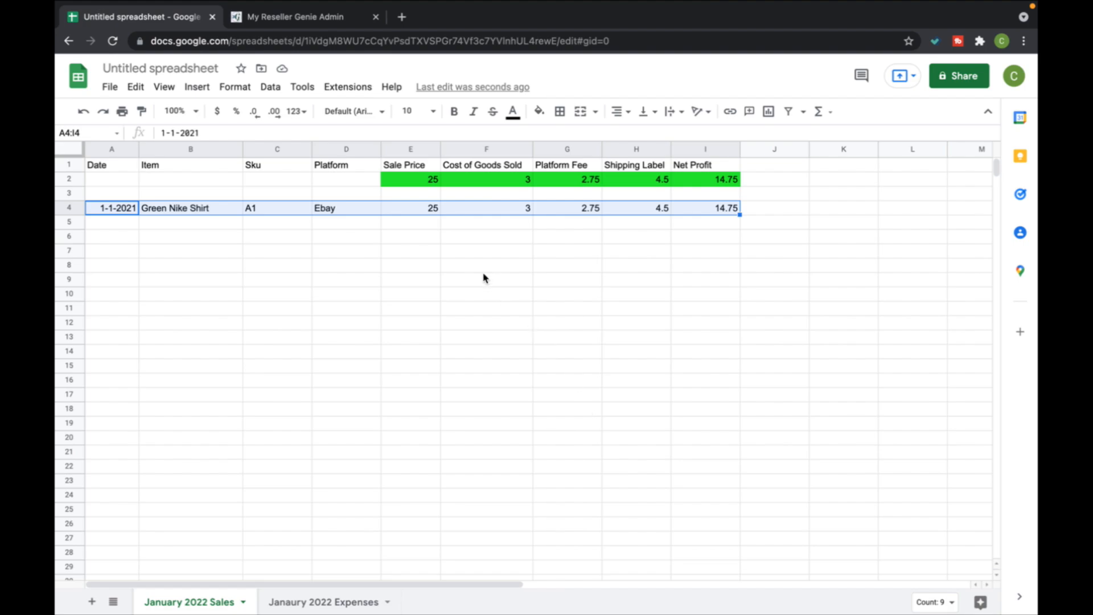
Step: On the Janaury 2022 Expenses sheet, enter the header Date in A1 and the first expense date 1-1-2021 in A4
click(340, 605)
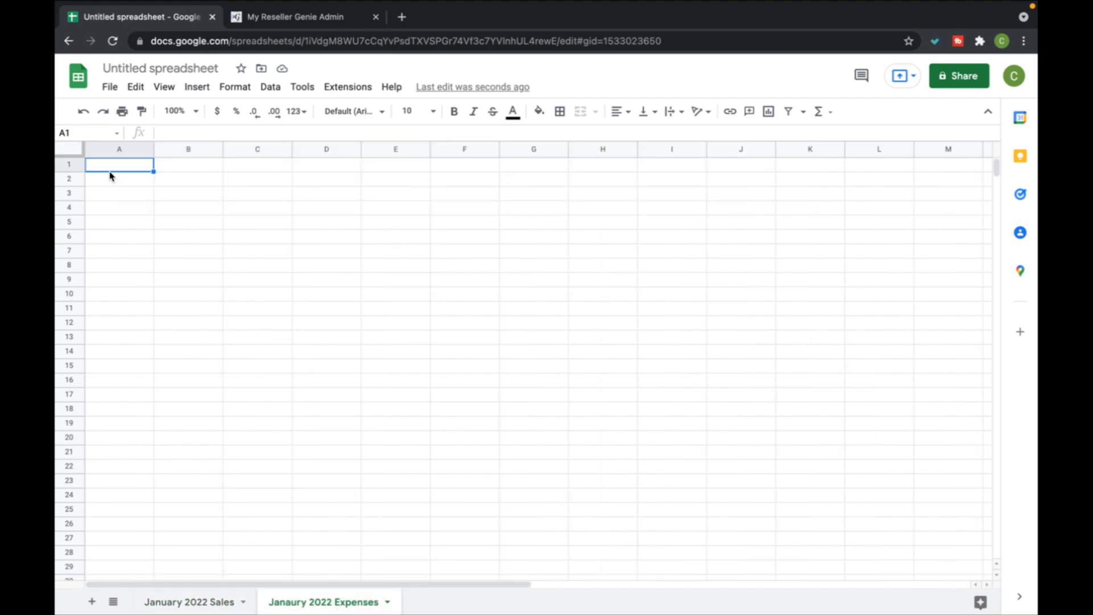
text(Date)
key(Return)
key(Down)
key(Down)
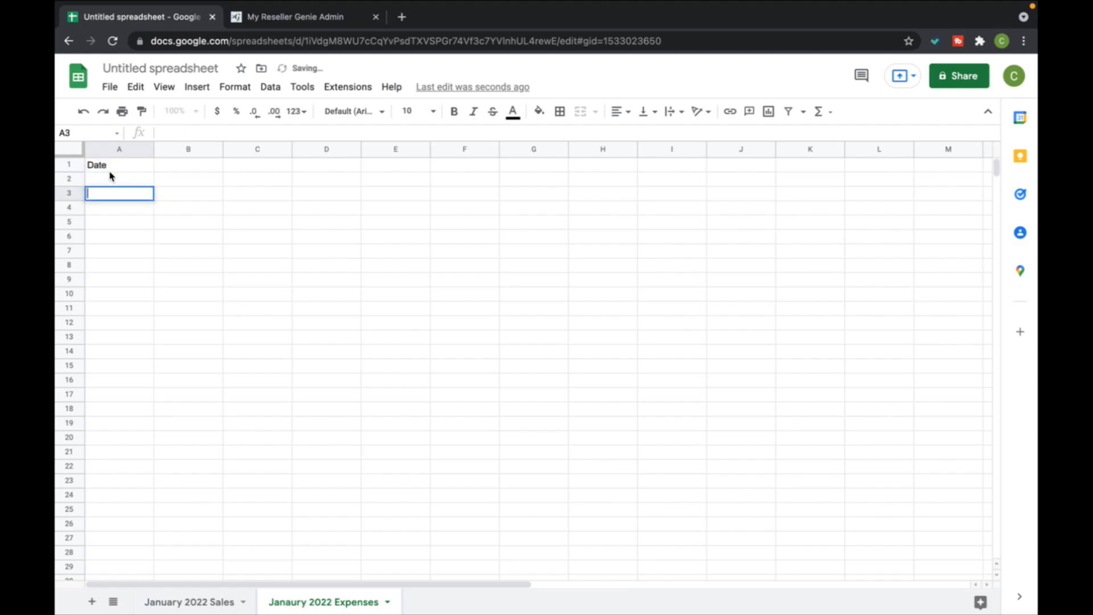
text(1-1-2021)
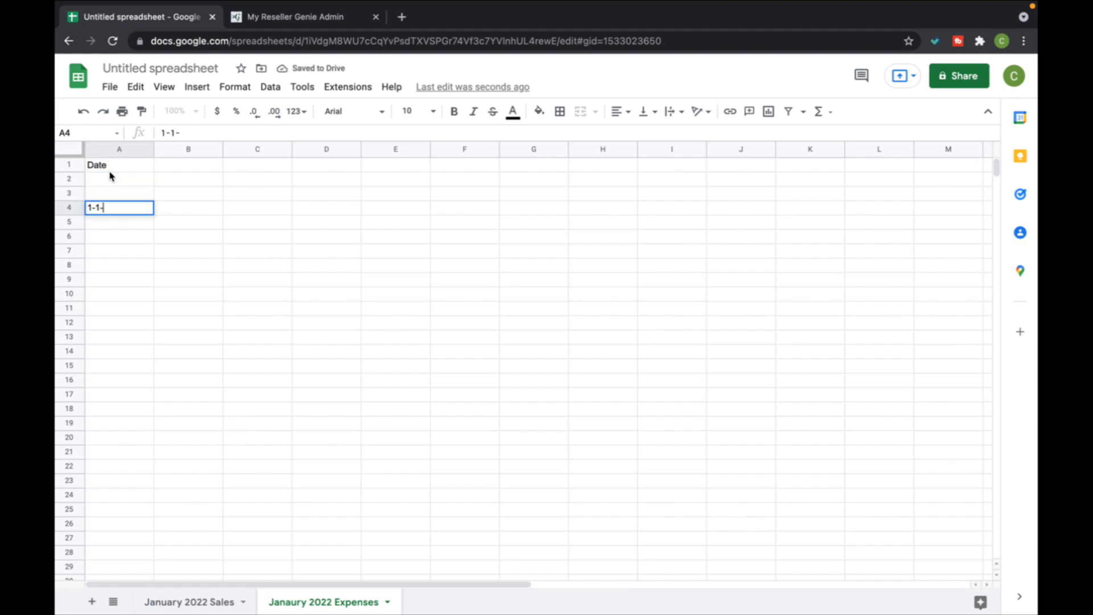
Step: Add the headers Expense Name in B1 and Expense Category in C1, and widen column C to fit its header
key(Tab)
key(Up)
key(Up)
key(Up)
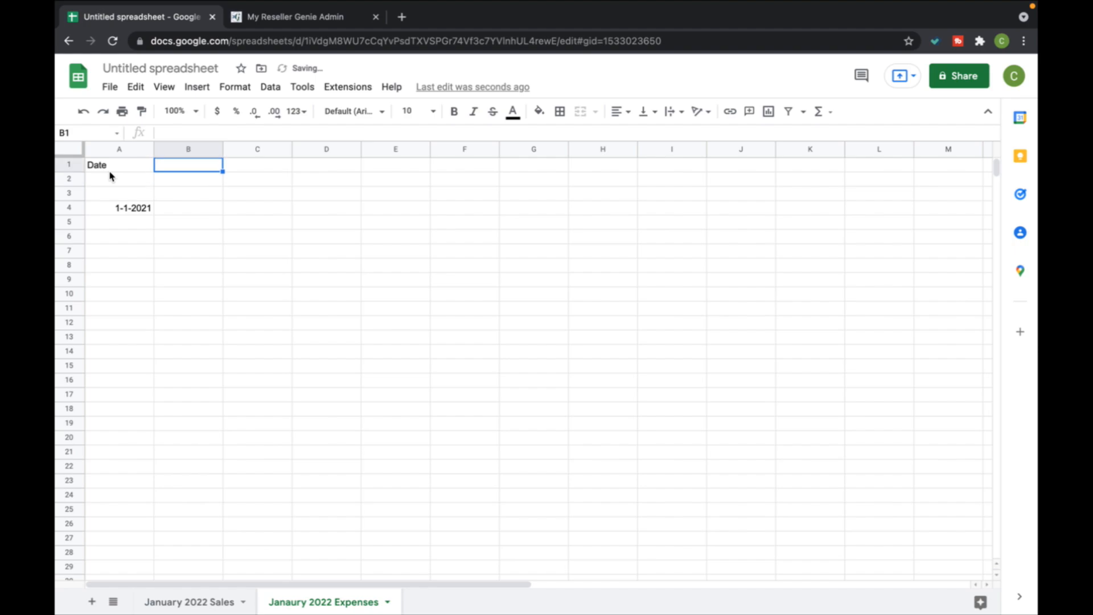
text(Expense Name)
key(Tab)
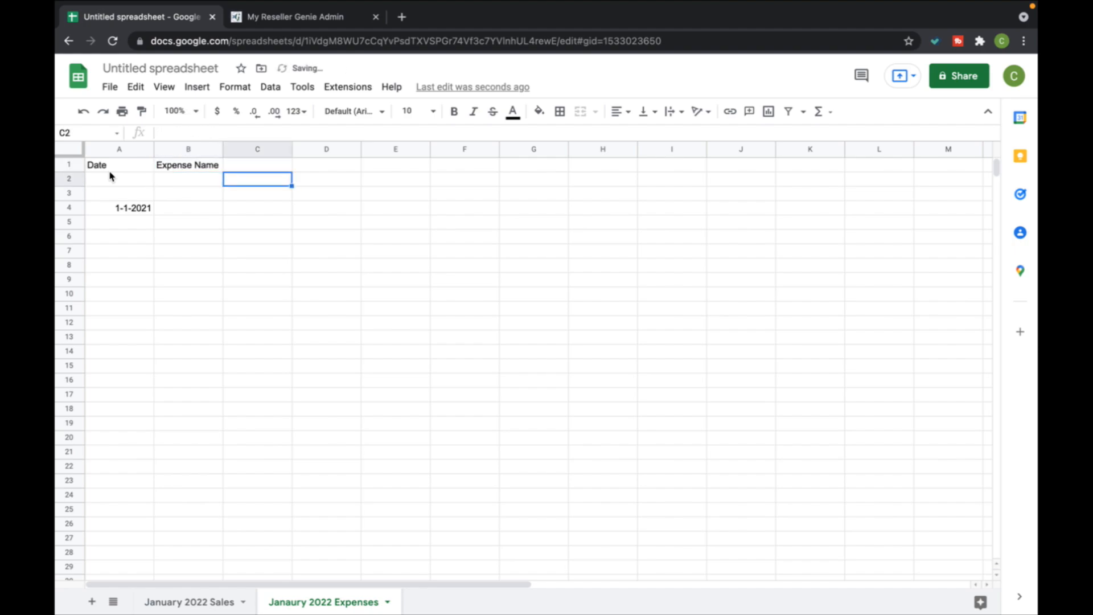
text(Expense )
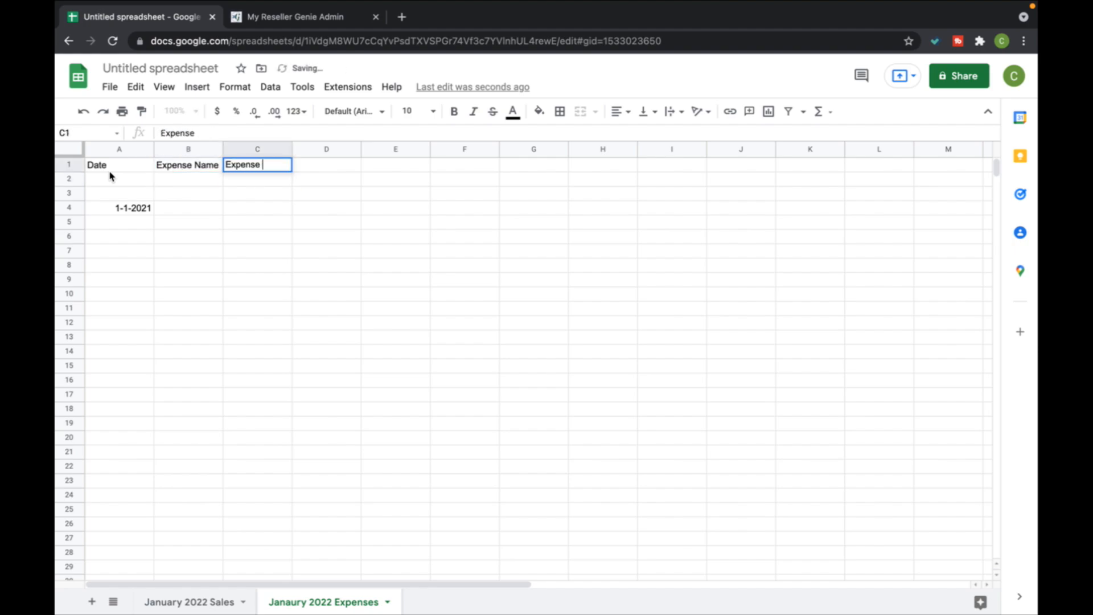
text(Category)
key(Return)
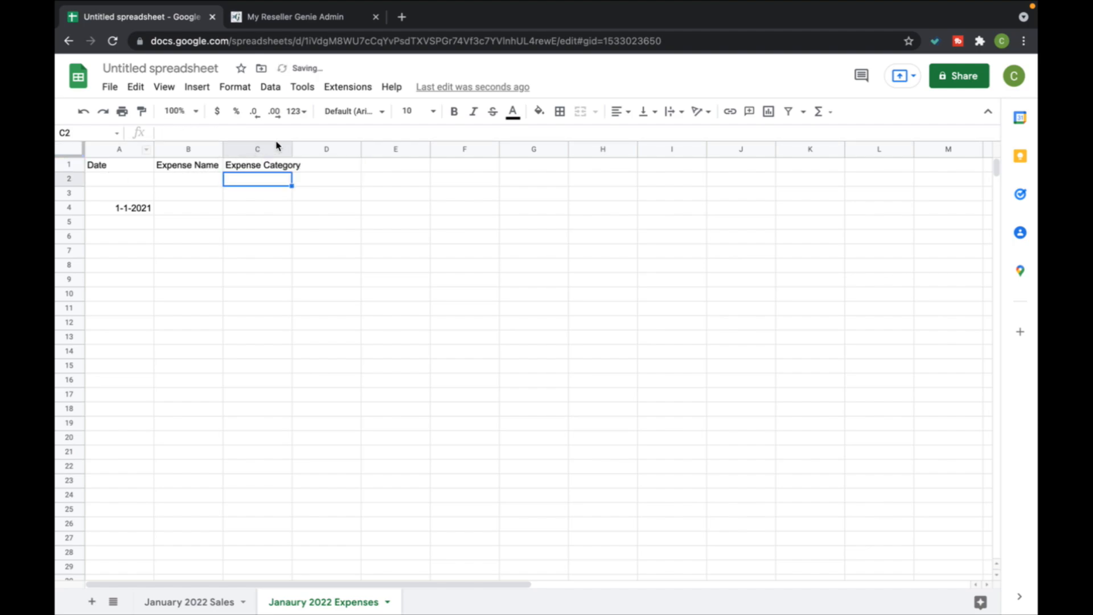
drag(292, 149, 304, 149)
Step: Add the header Expense Amount in D1 and widen column D to fit it
click(324, 165)
text(Ex)
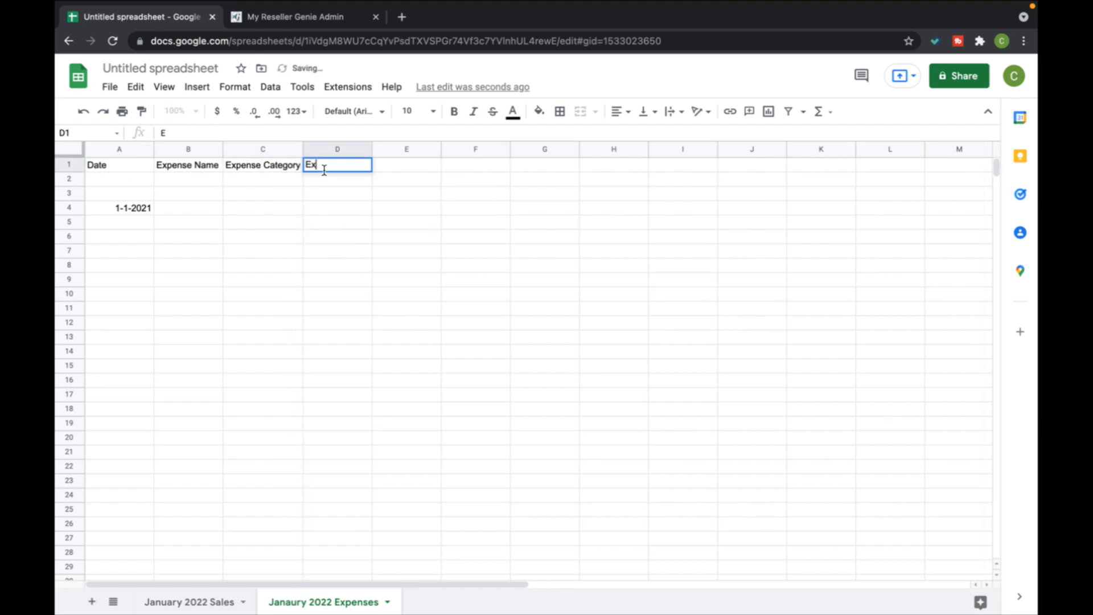
text(pense Amount)
key(Return)
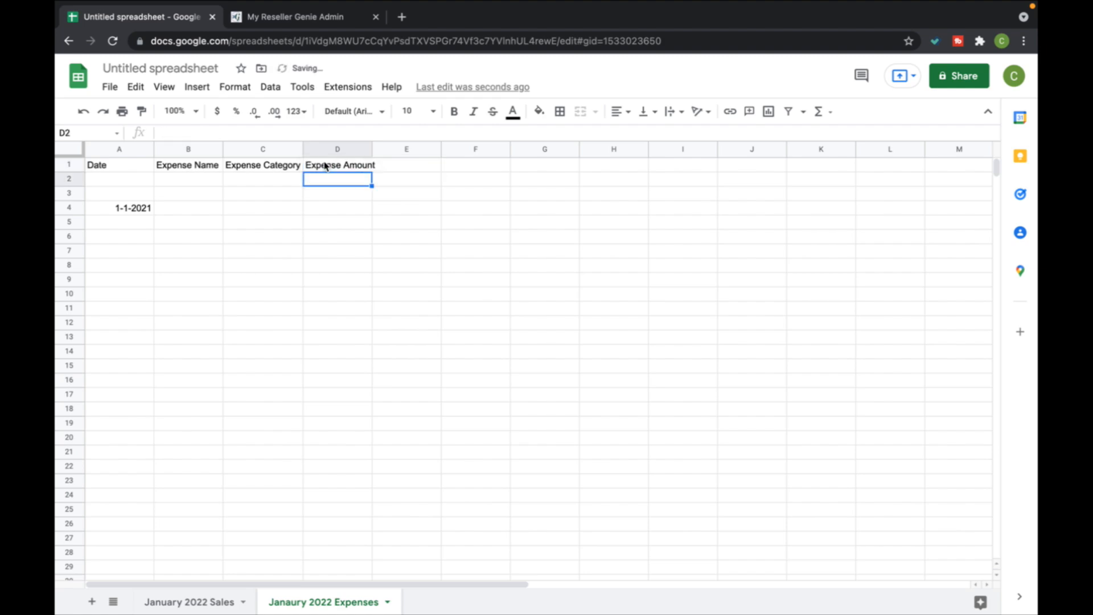
drag(371, 152, 382, 152)
Step: Name the 1-1-2021 expense Light Kit in B4 and give it the category Equipment in C4
click(187, 211)
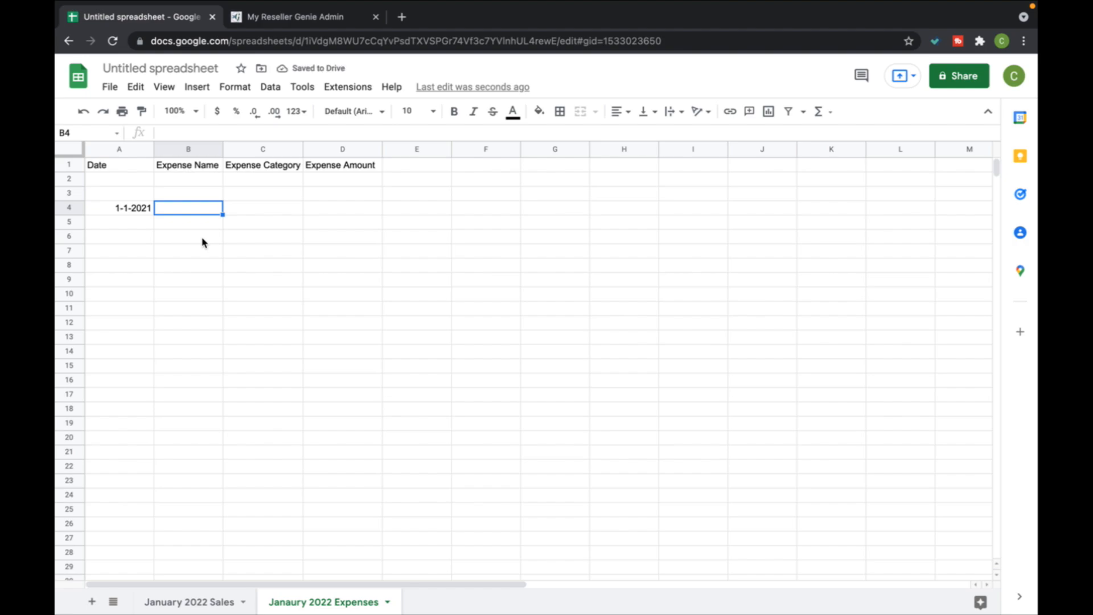
text(Light Kit)
key(Return)
key(Up)
key(Right)
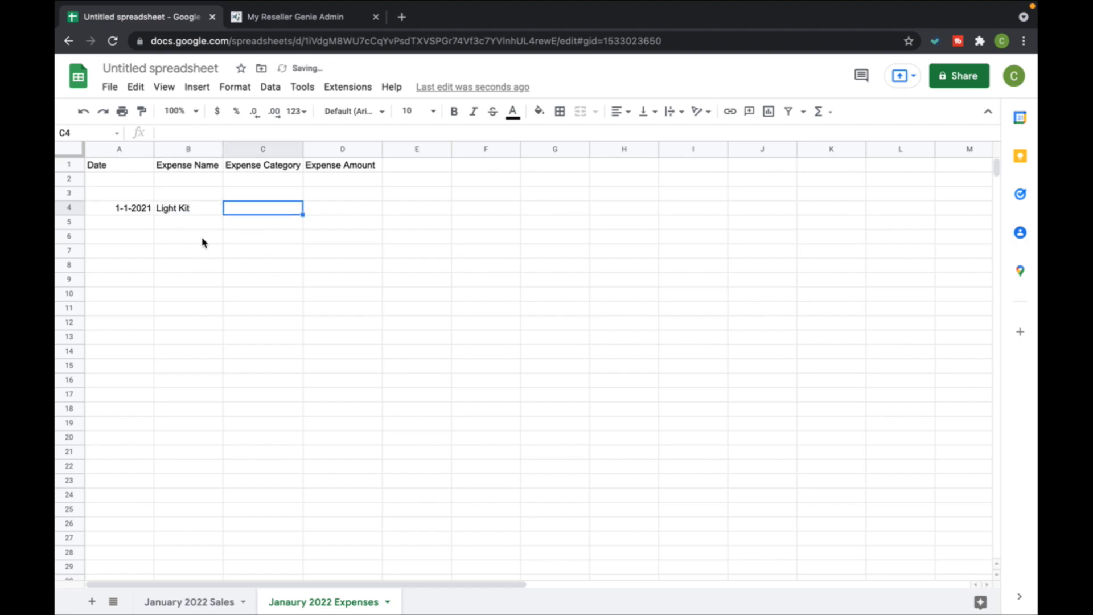
text(Equipment)
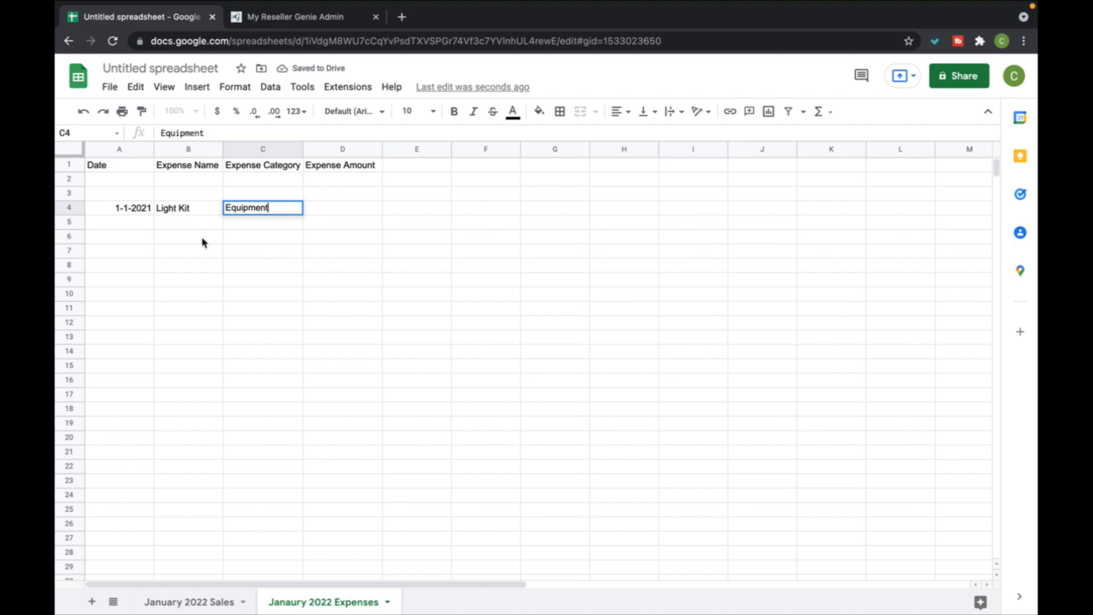
key(Return)
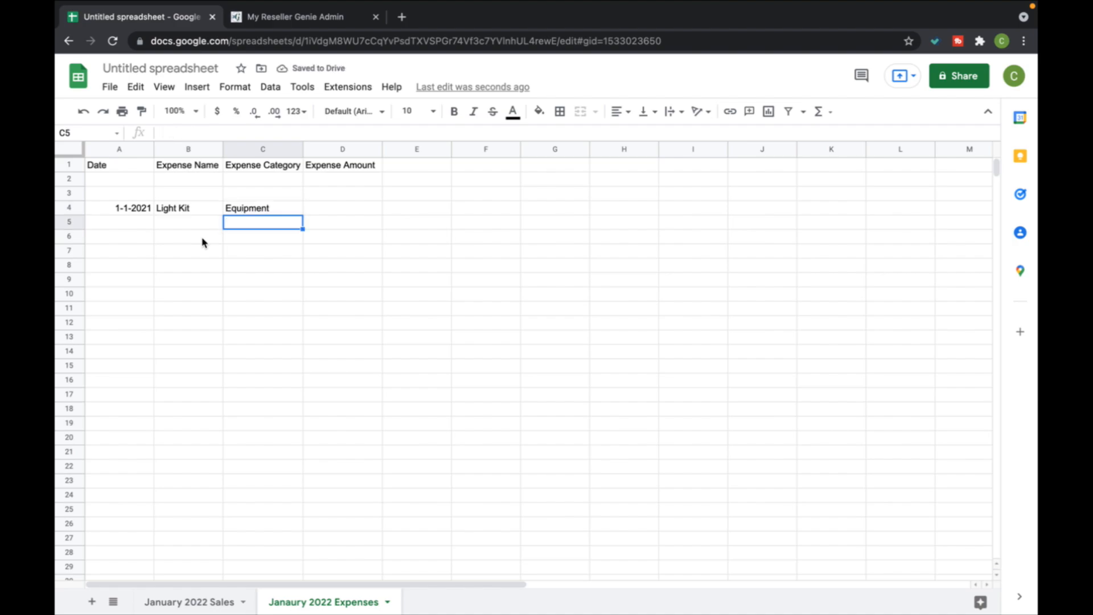
Step: Enter 200 as the Light Kit's expense amount in D4
key(Up)
key(Left)
key(Right)
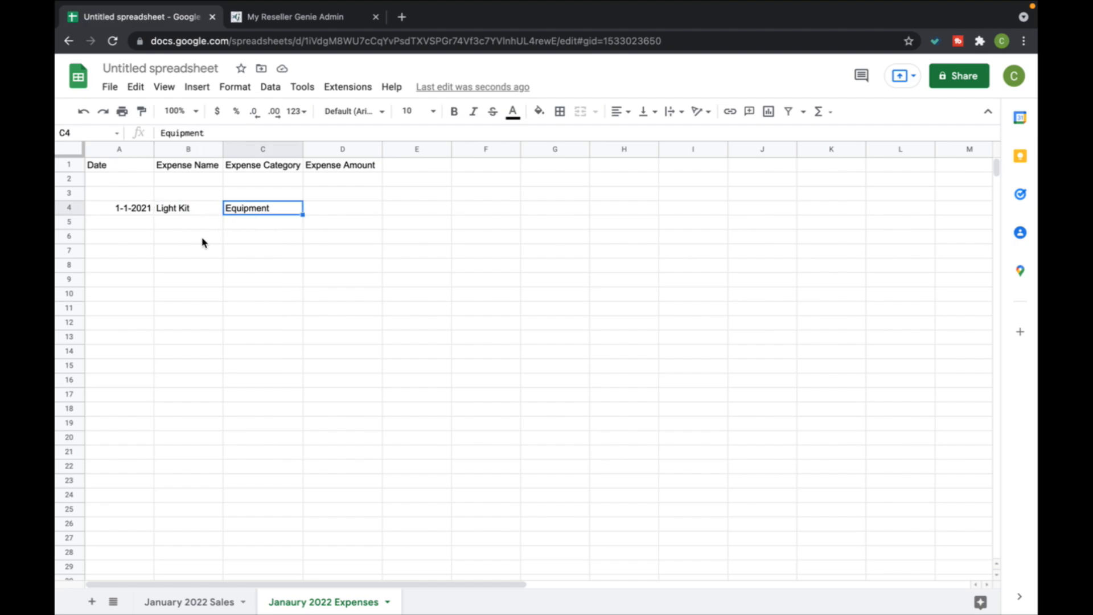
key(Right)
text(200)
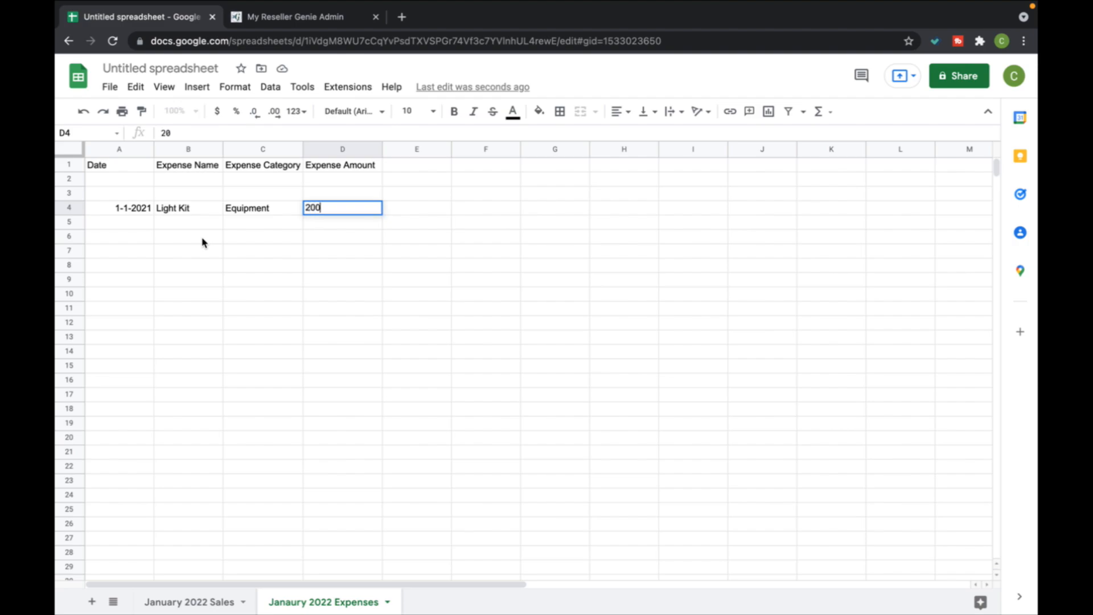
key(Return)
Step: Total the Expense Amount column in cell D2 with a SUM of cells D4 to D34
click(357, 179)
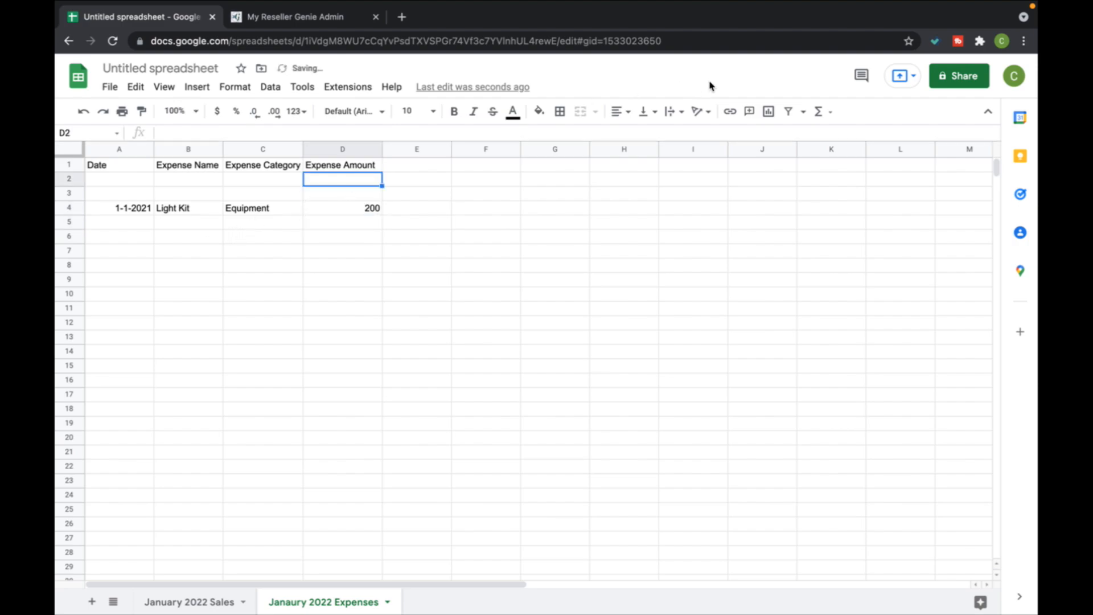
click(829, 111)
click(842, 136)
drag(376, 208, 371, 600)
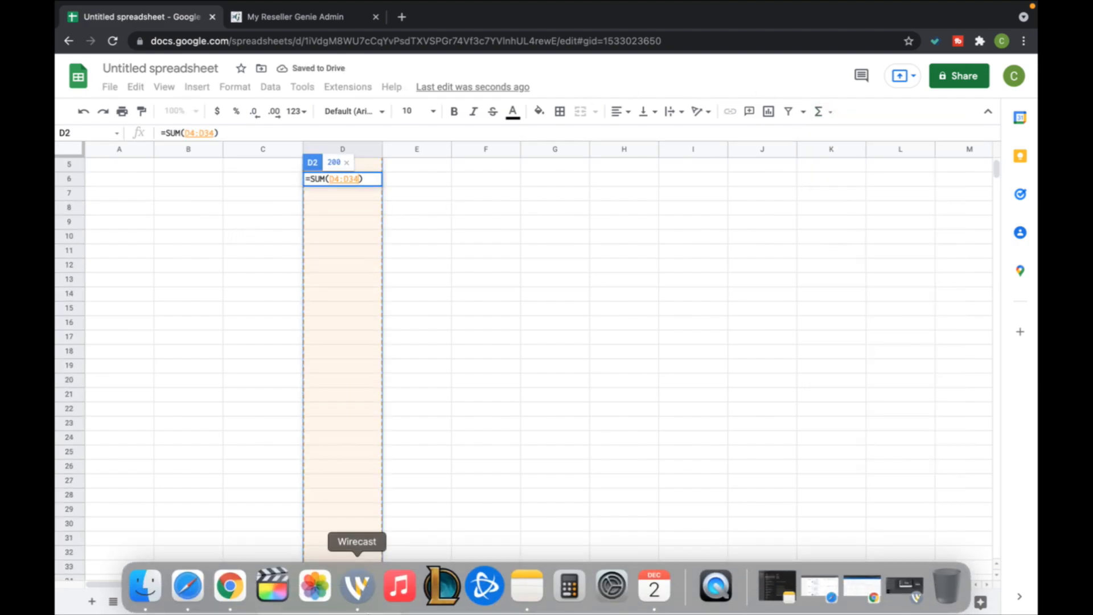
key(Return)
Step: Enter a second expense in row 5 dated 1-2-2021, named Poly Mailers, with the category Materials
click(138, 222)
text(1-2-2021)
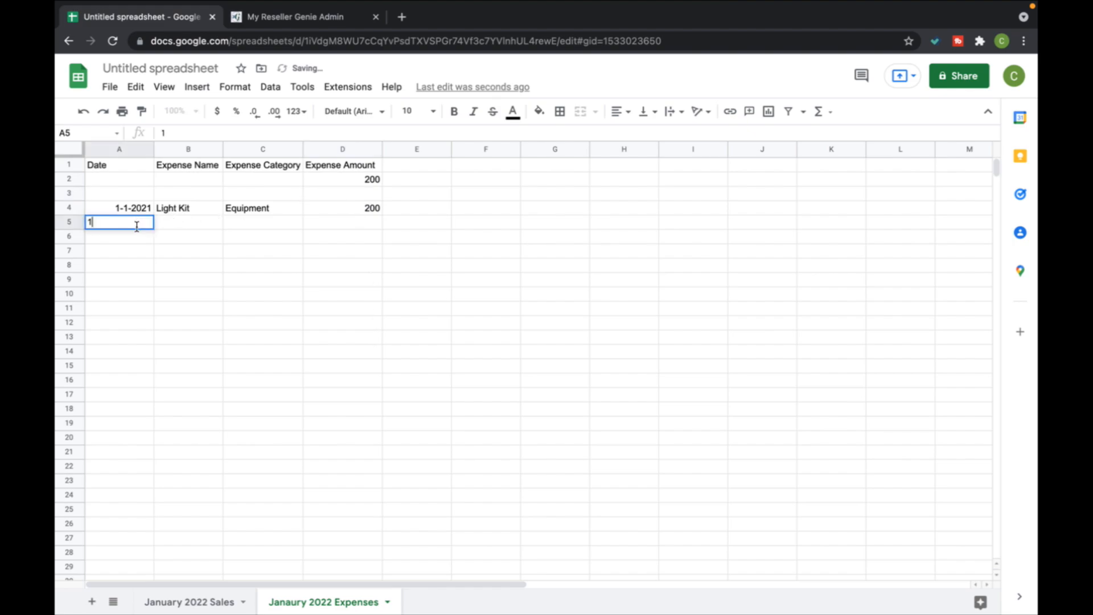
key(Tab)
text(P)
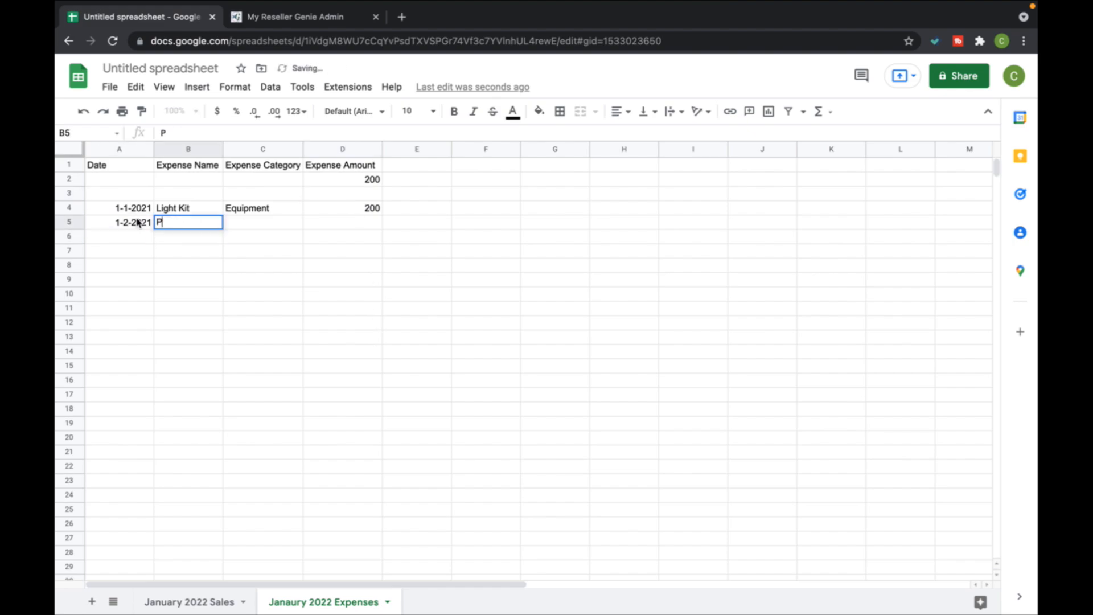
text(oly Mailers)
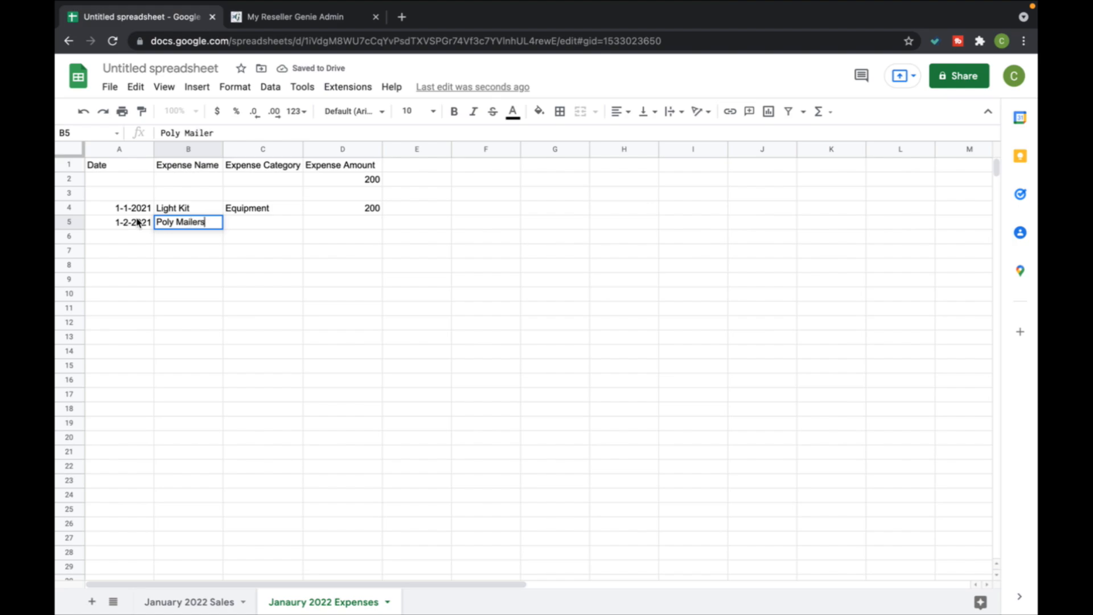
key(Tab)
text(Materials)
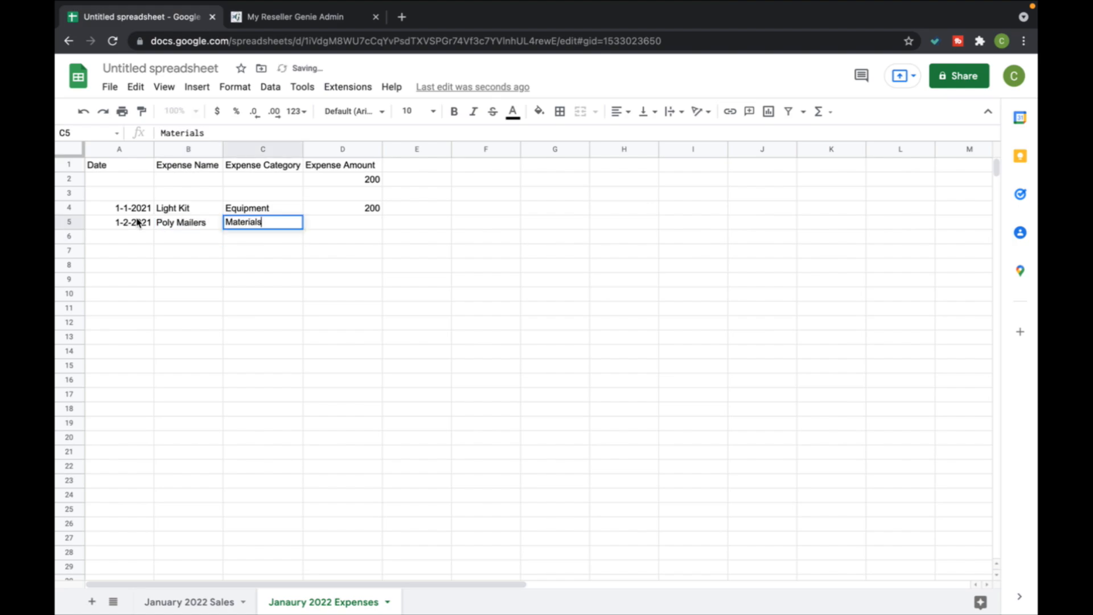
key(Return)
Step: Enter 40 as the Poly Mailers' expense amount in D5
key(Up)
key(Up)
key(Up)
key(Up)
key(Up)
key(Down)
key(Down)
key(Down)
key(Down)
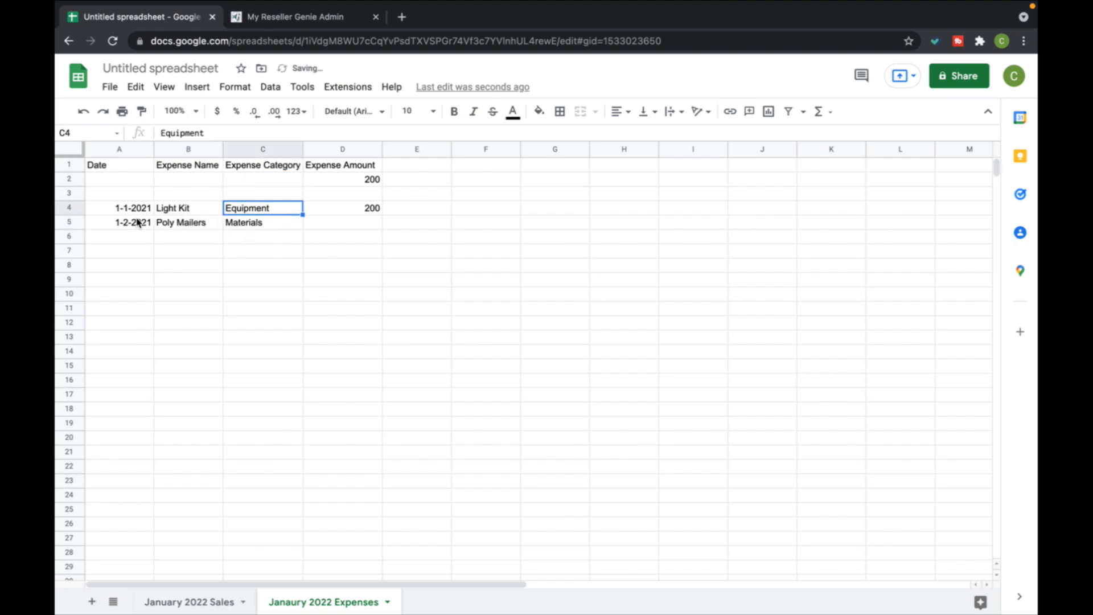
key(Right)
text(40)
key(Return)
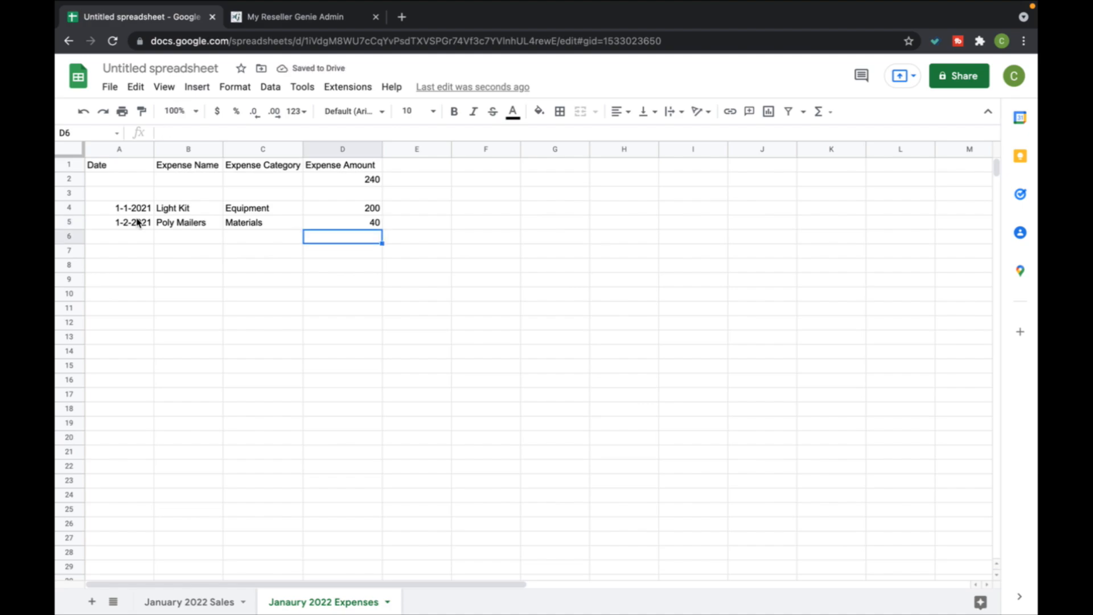
Step: Review the sample sale's price, costs and net profit formula on the sales sheet, and the expense total on the expenses sheet
click(215, 596)
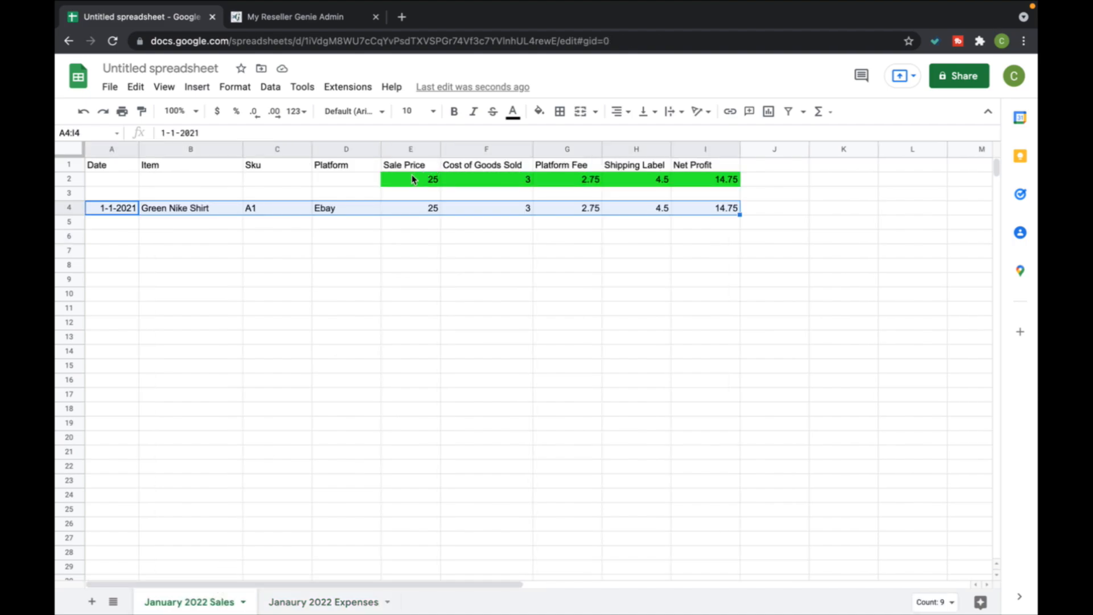
click(429, 212)
drag(486, 213, 633, 214)
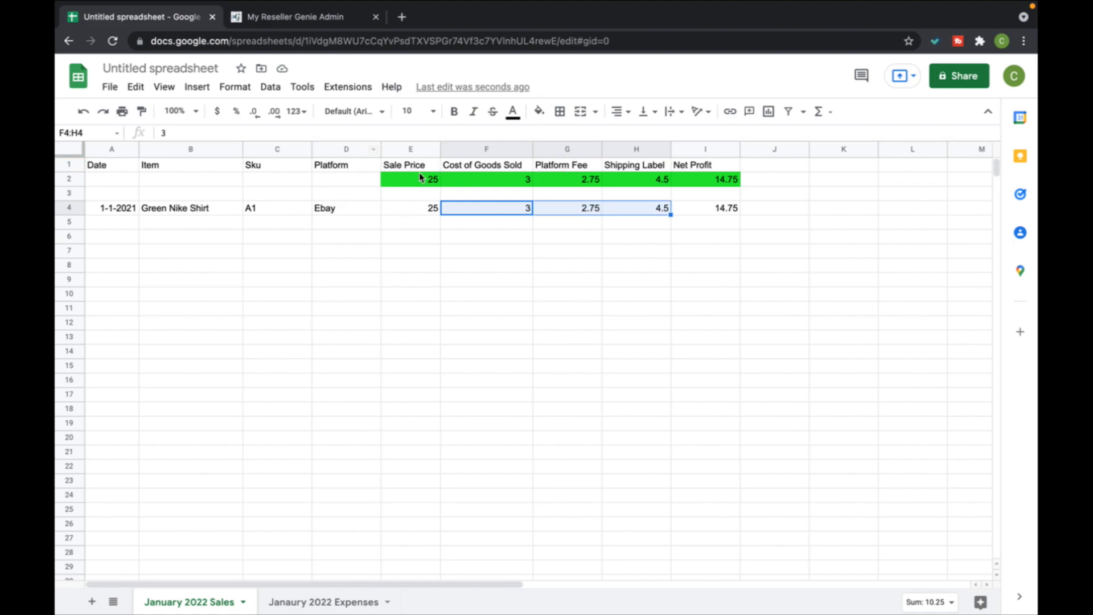
click(420, 209)
click(702, 208)
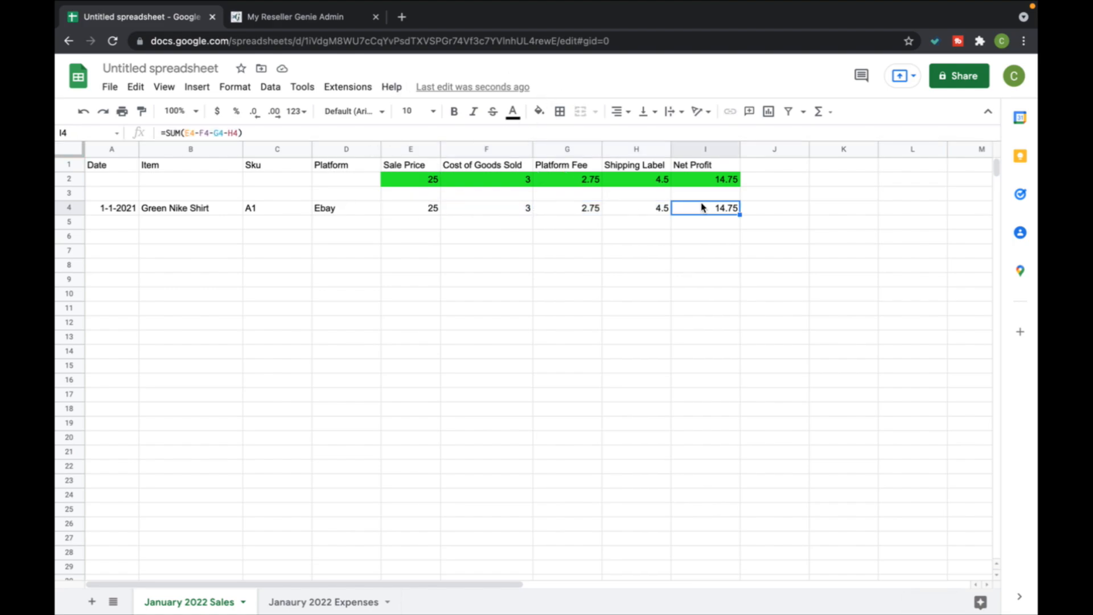
click(303, 600)
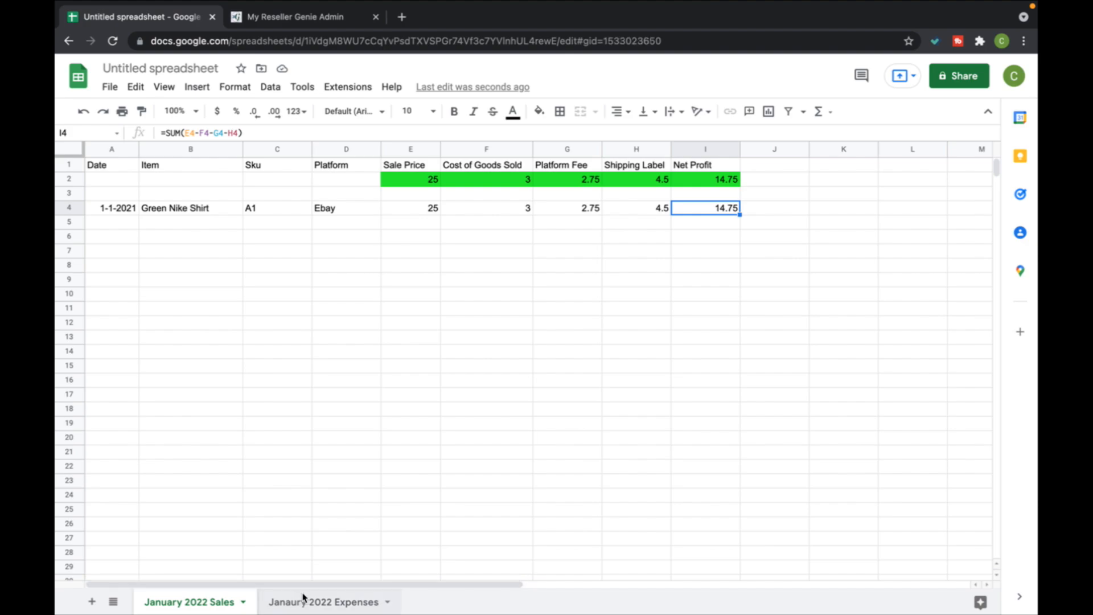
click(369, 182)
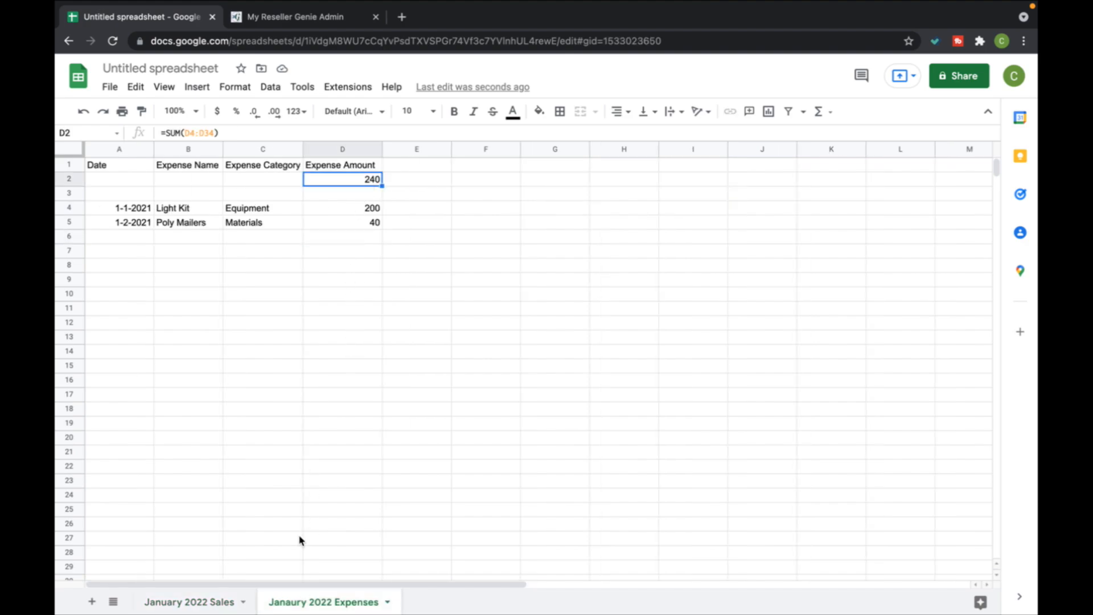
click(203, 602)
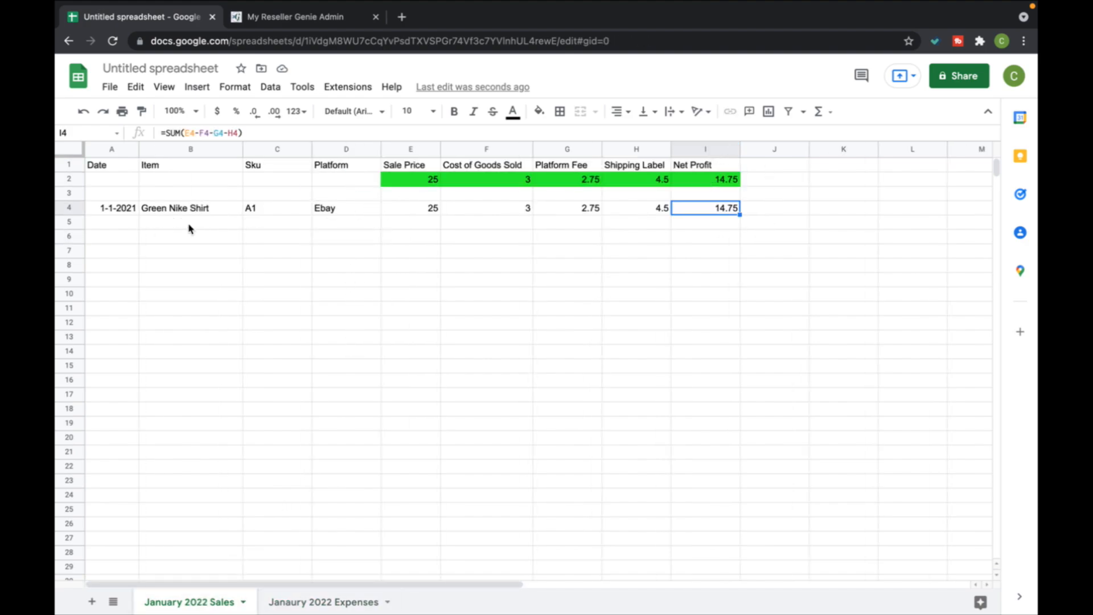
drag(130, 223, 746, 456)
Step: On the January 2022 expenses sheet, start a third expense in row 6 dated 1-2-2021 and named Cost of Goods
click(366, 600)
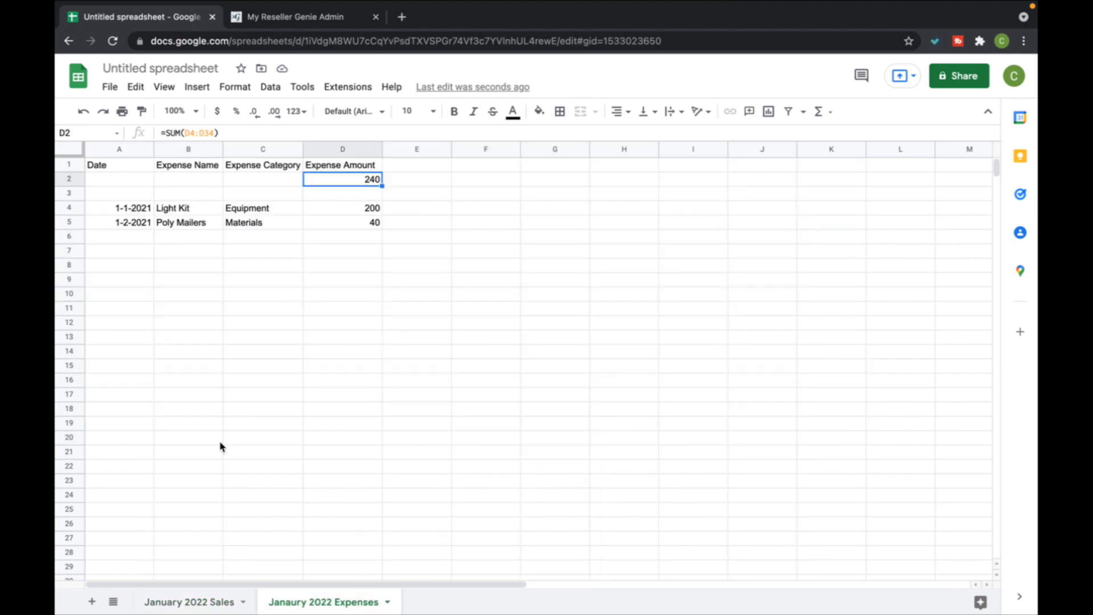
click(129, 242)
text(1-2-2021)
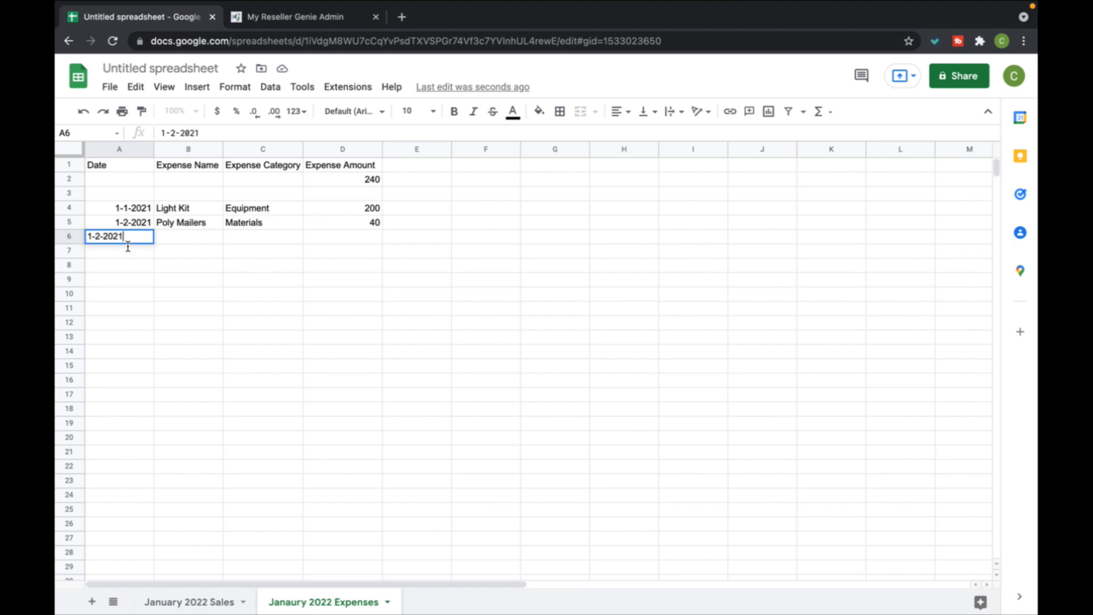
key(Return)
key(Up)
key(Right)
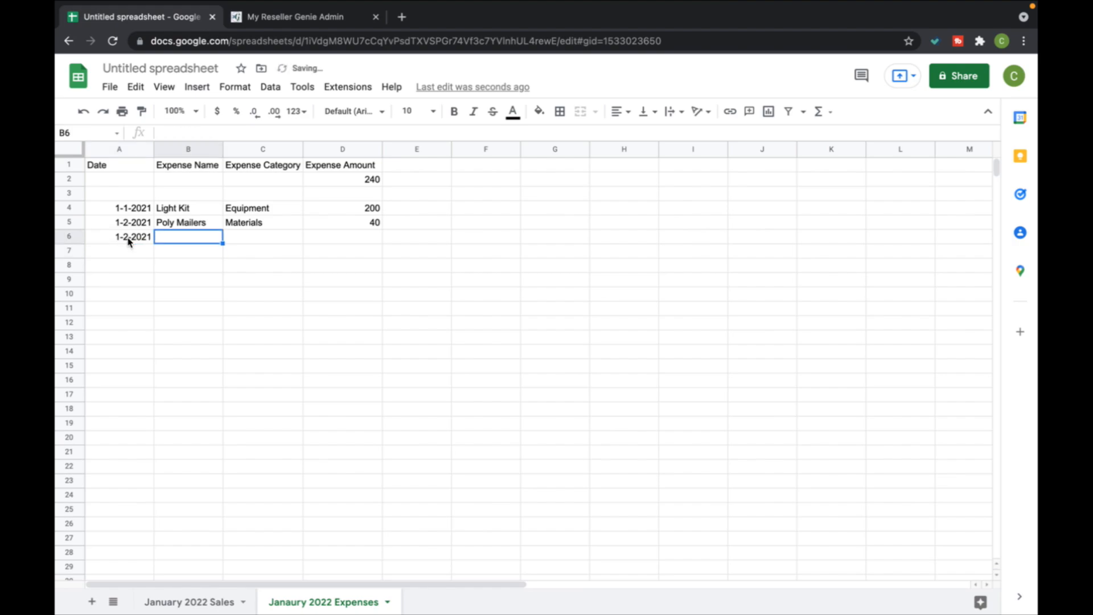
text(Cost of Goods)
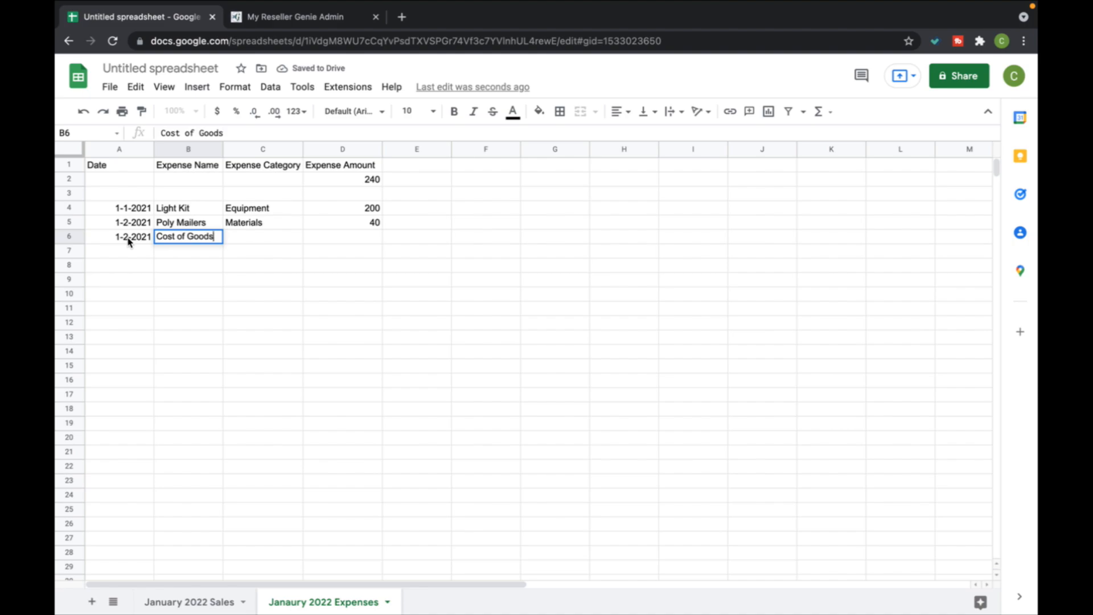
key(Return)
key(Up)
key(Right)
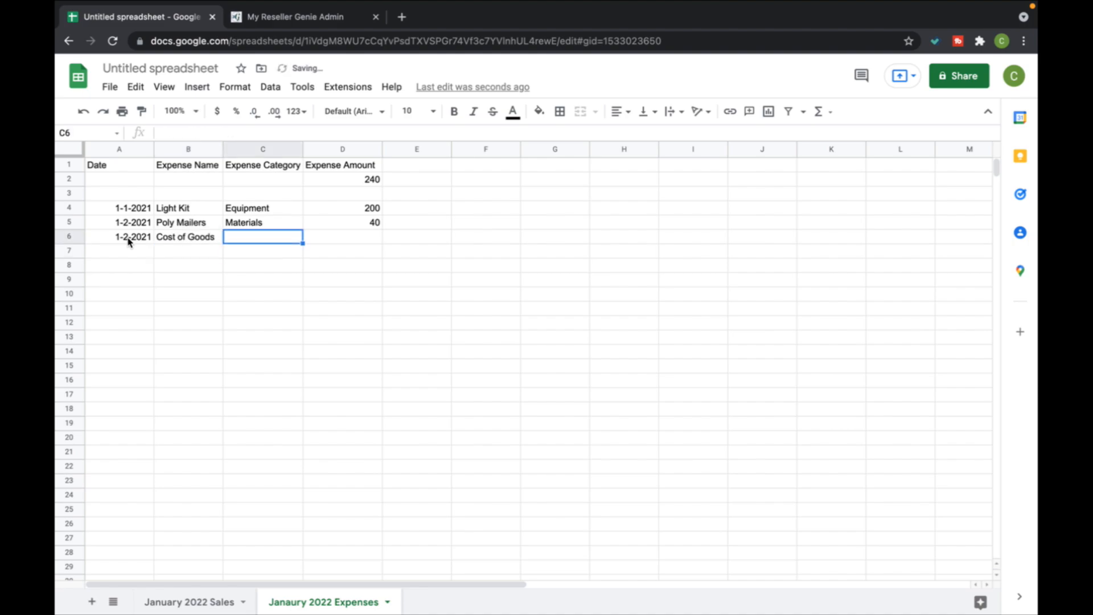
Step: Set the Cost of Goods expense's category to Inventory in C6
text(Inventory)
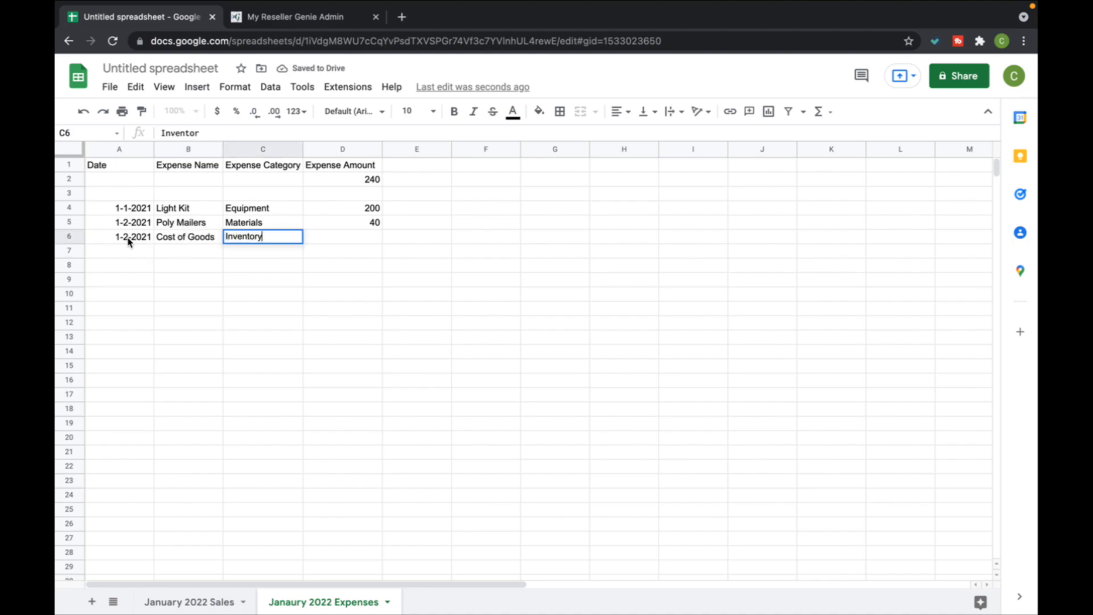
key(Return)
key(Up)
key(Right)
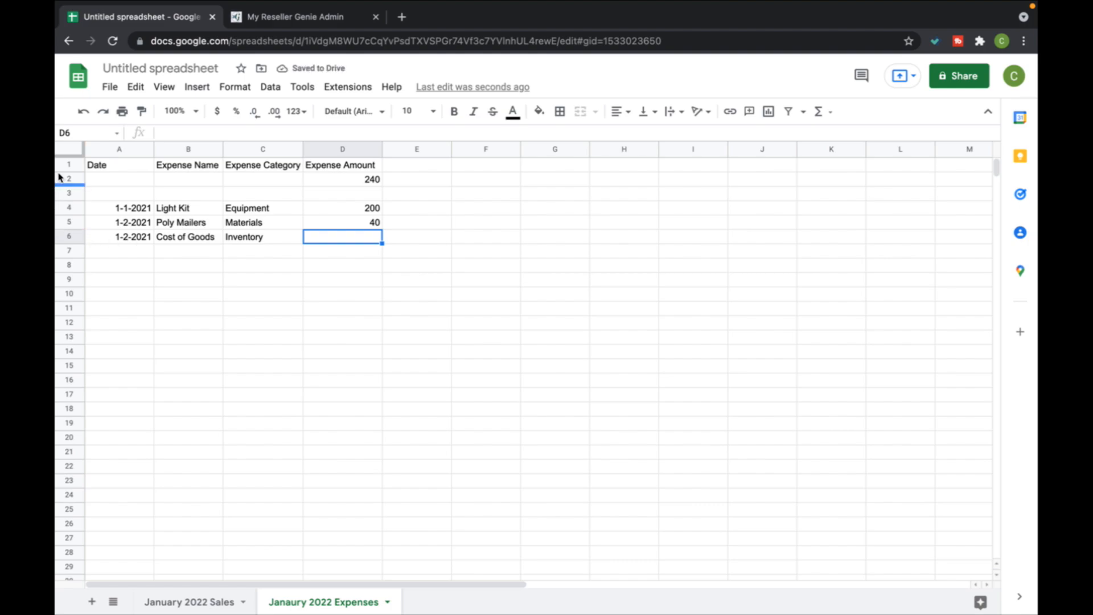
Step: Insert a new column between Date and Expense Name and head it Store/Vendor
right_click(191, 149)
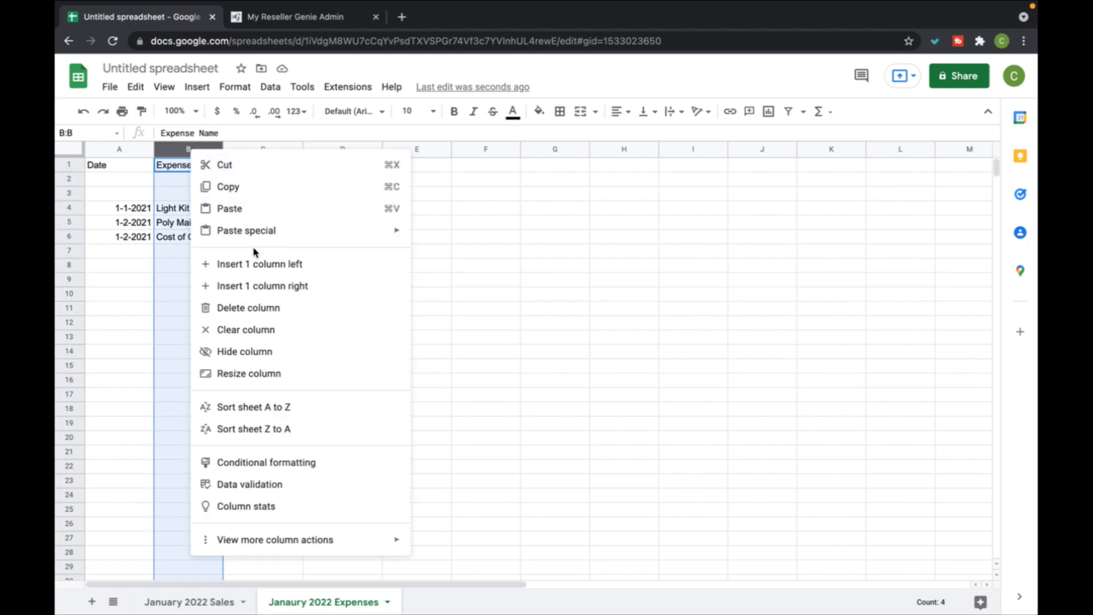
click(256, 263)
click(184, 166)
text(Store/Vendor)
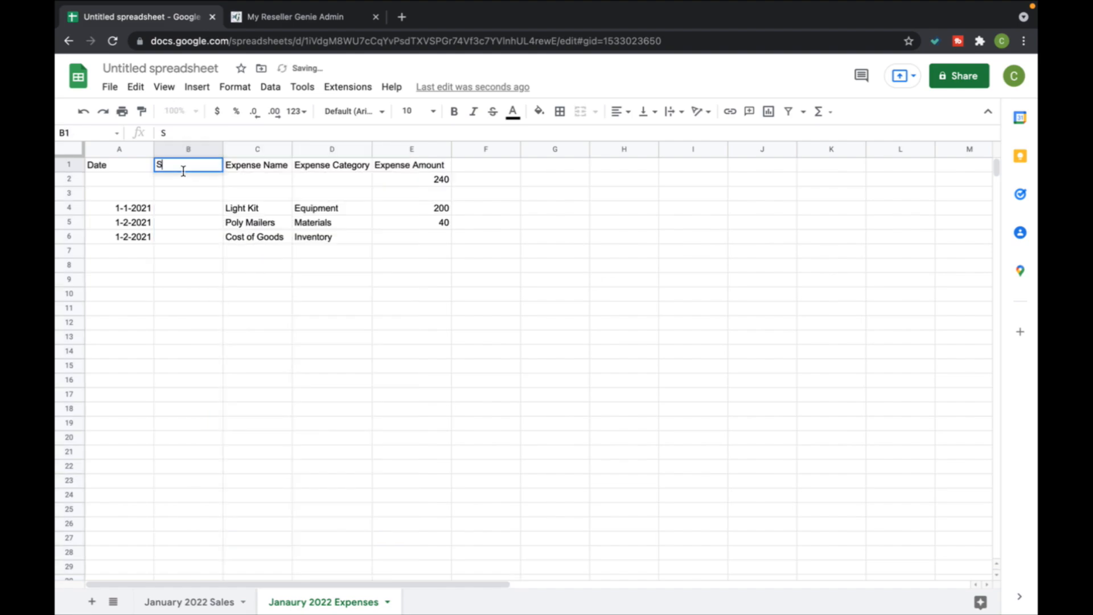
key(Return)
Step: Fill in the vendors for the three expenses in B4 to B6: Ebay, Amazon and Goodwill Tampa
key(Down)
key(Down)
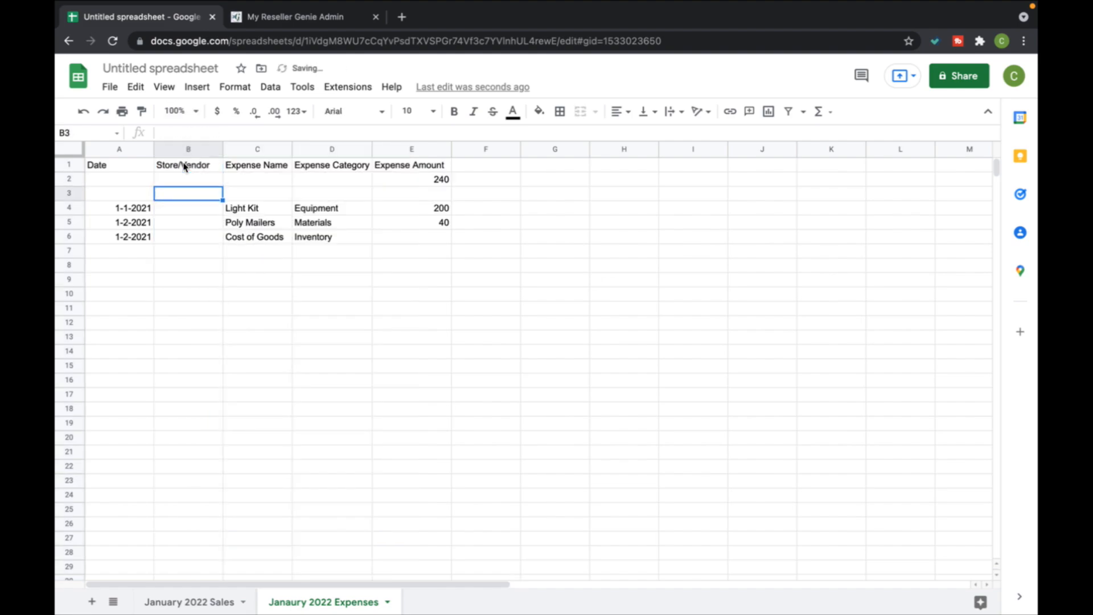
text(EBay)
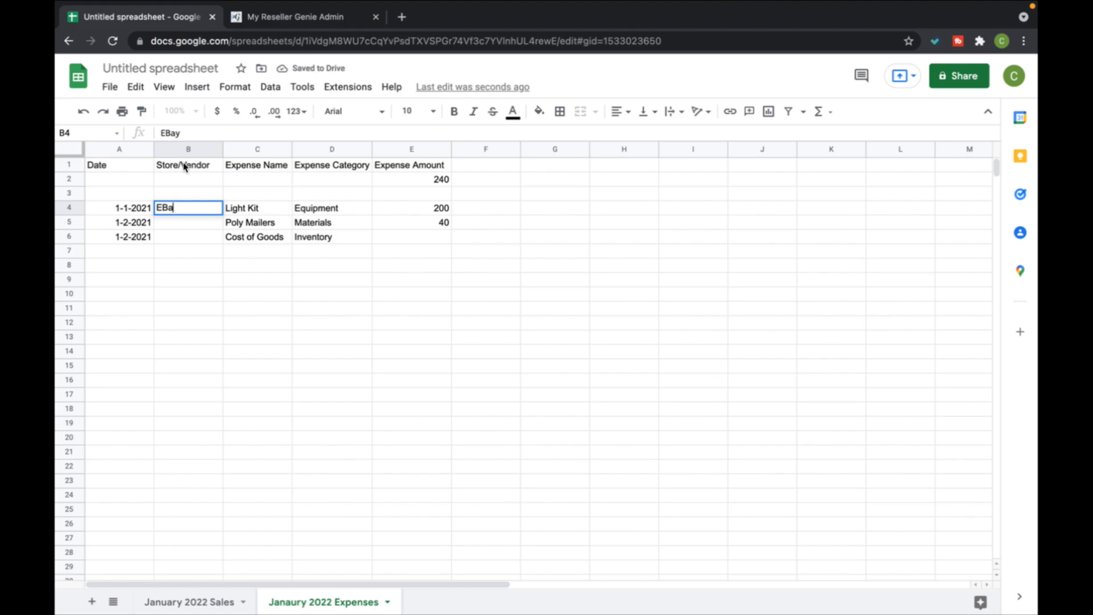
key(BackSpace)
key(BackSpace)
key(BackSpace)
text(bay)
key(Return)
text(Amazon)
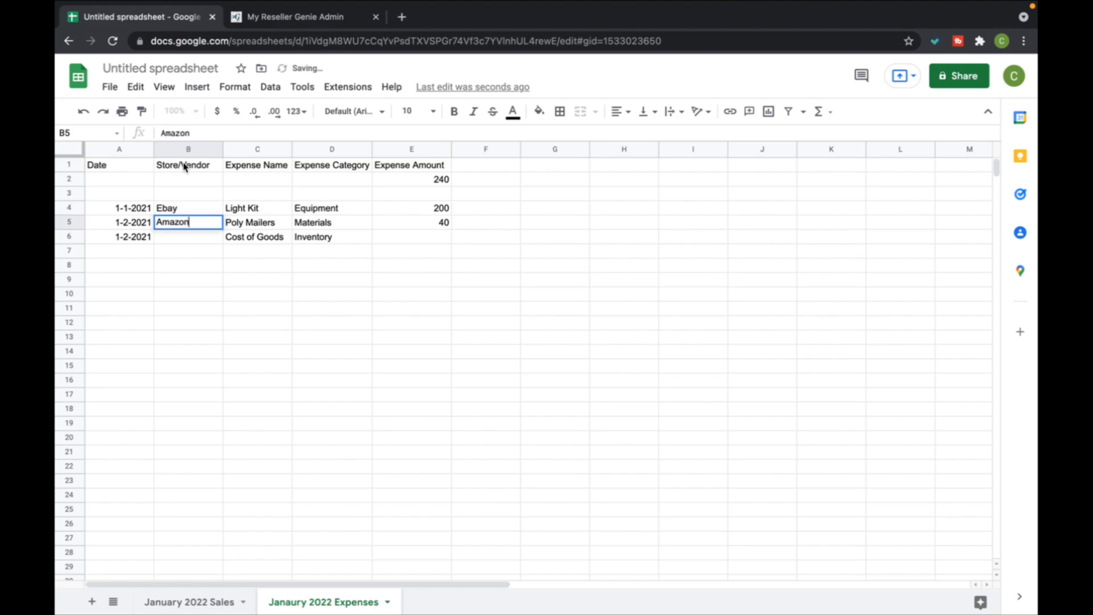
key(Return)
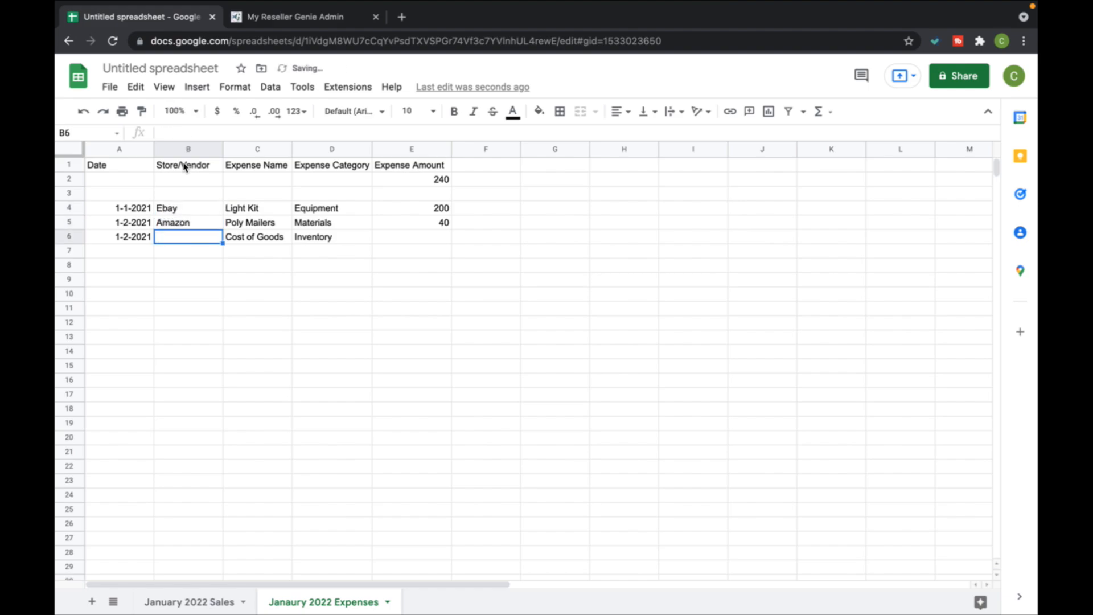
text(Goodwill Tampa)
key(Return)
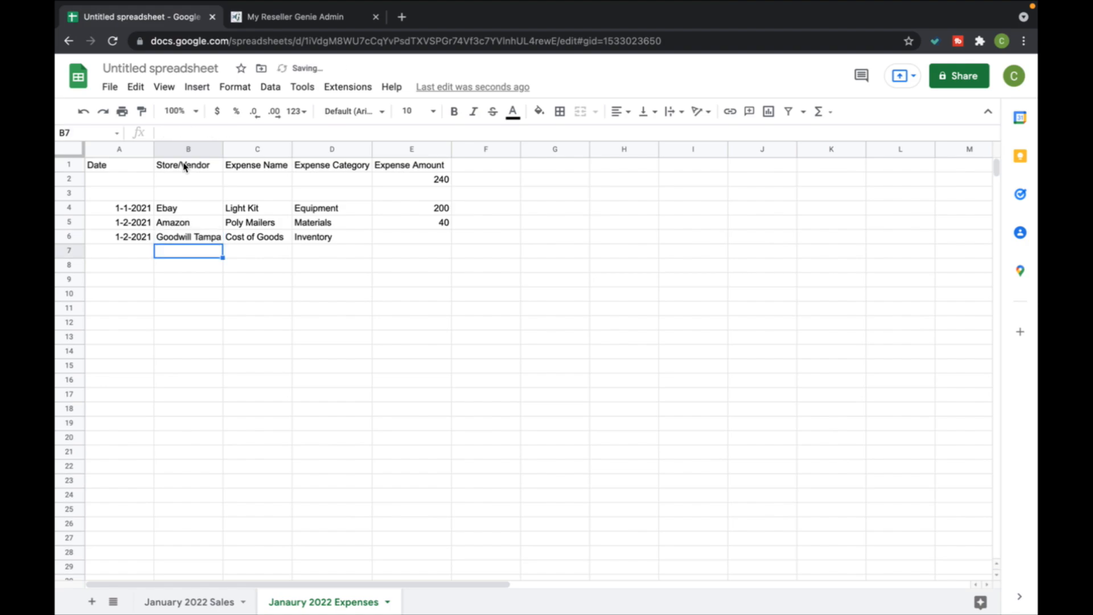
Step: Widen the Store/Vendor column slightly so the Goodwill Tampa entry fits
key(Right)
key(Up)
key(Left)
key(Right)
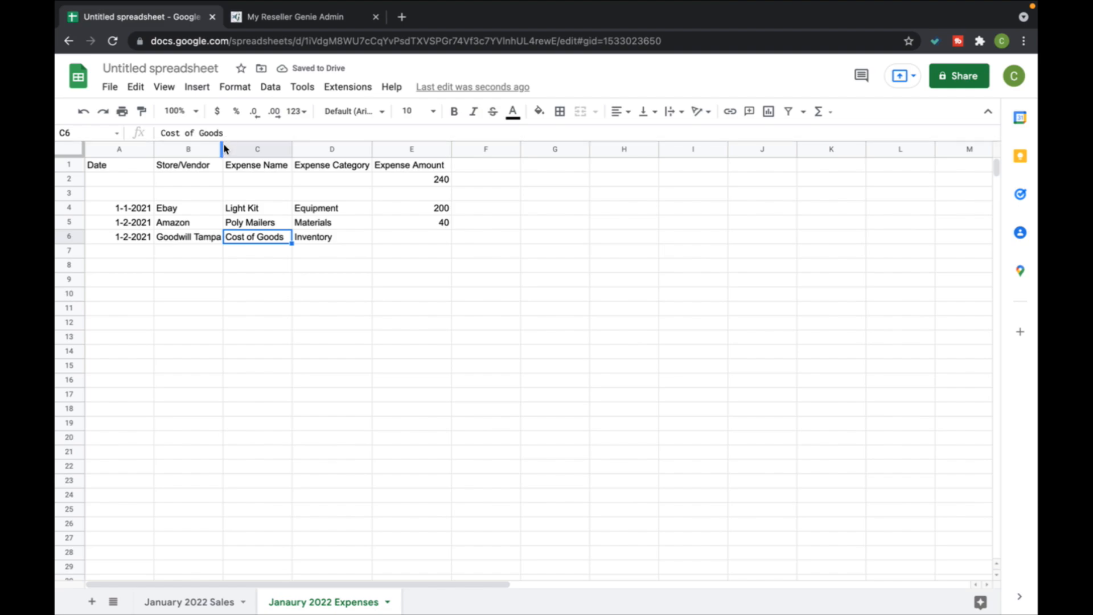
drag(223, 153, 232, 153)
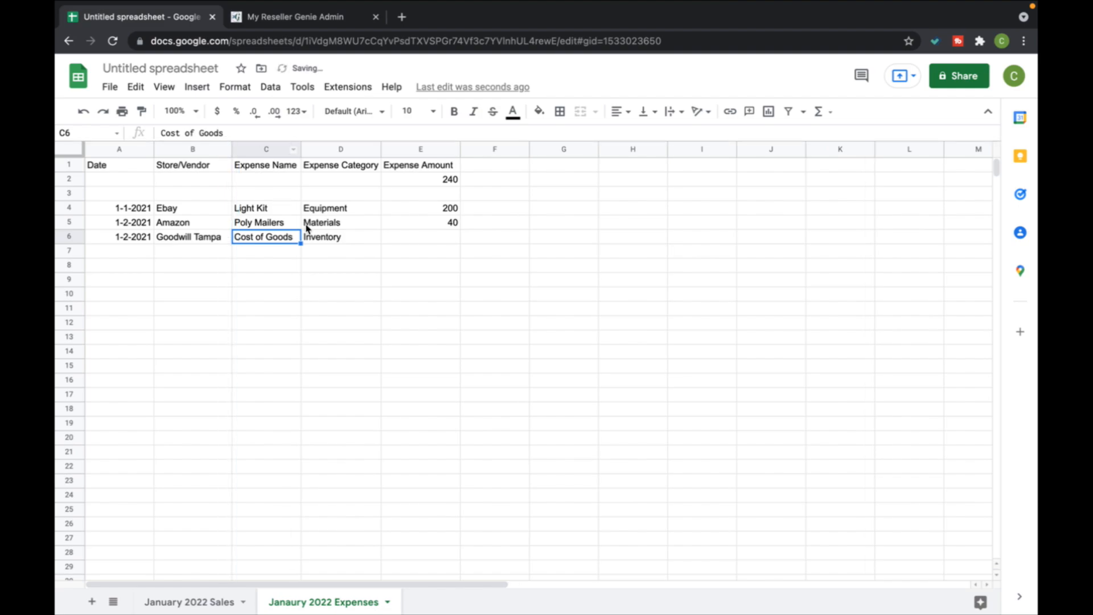
Step: Enter 90 as the Goodwill Tampa purchase's expense amount in E6
click(397, 240)
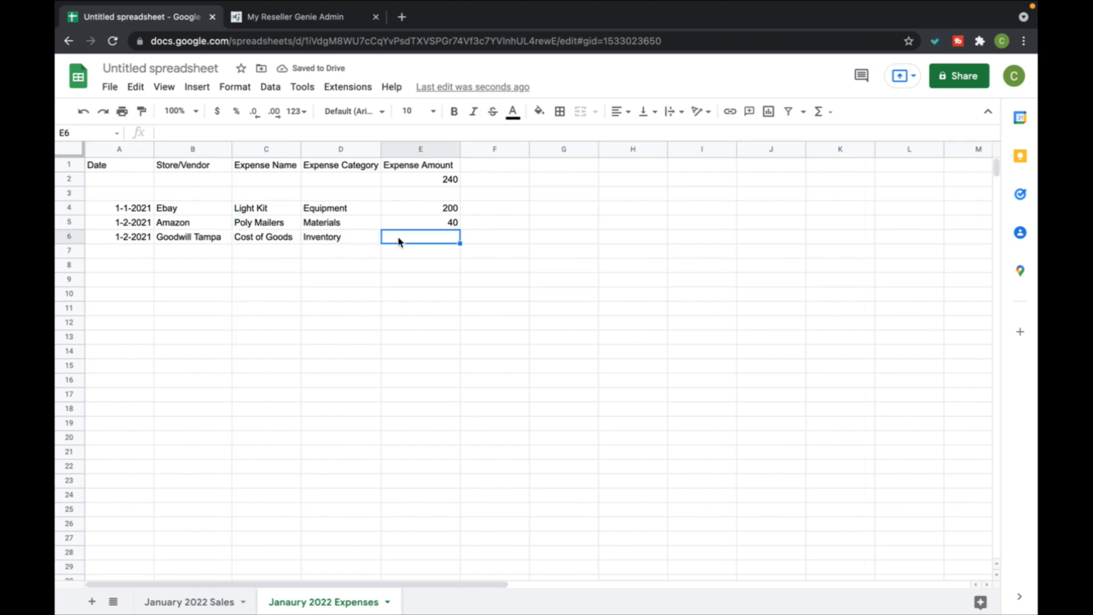
text(90)
key(Return)
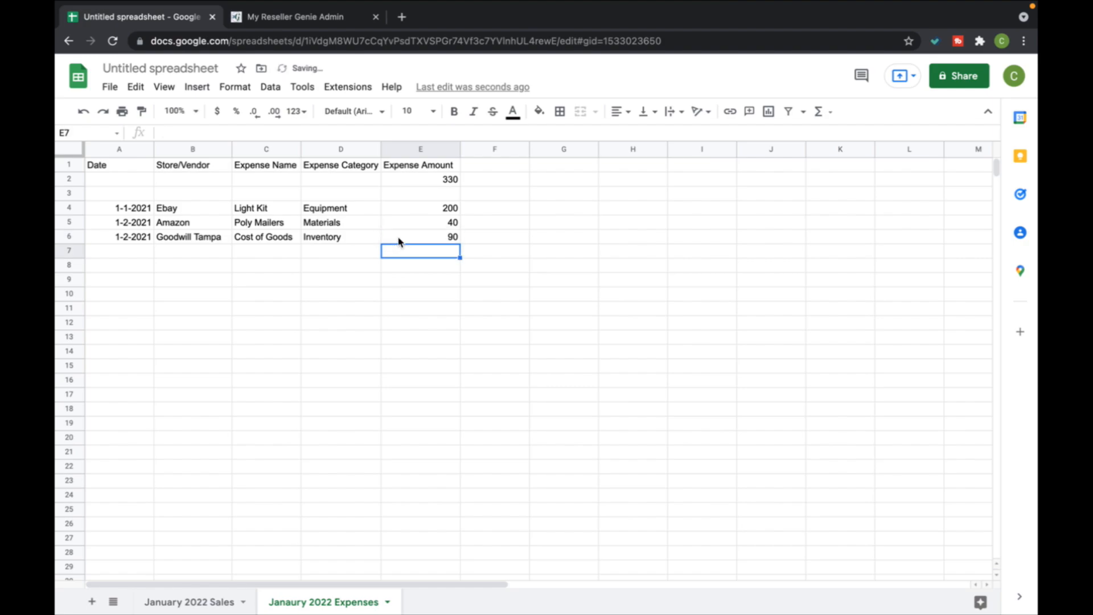
Step: Compare the Goodwill inventory expense with the sample sale's item, date and cost of goods sold on the sales sheet
click(439, 237)
click(206, 602)
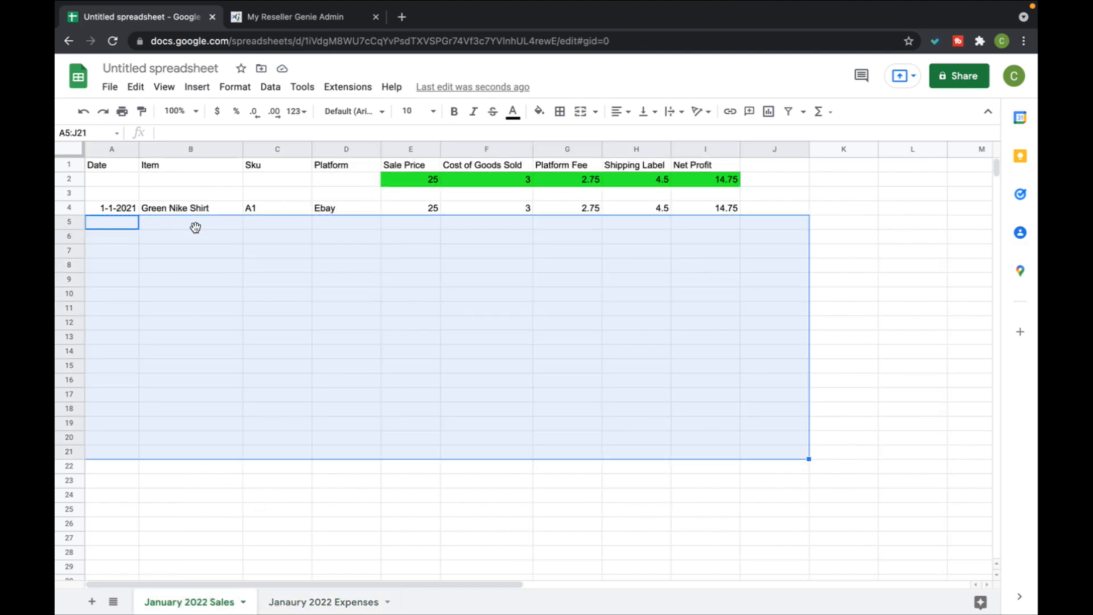
click(195, 209)
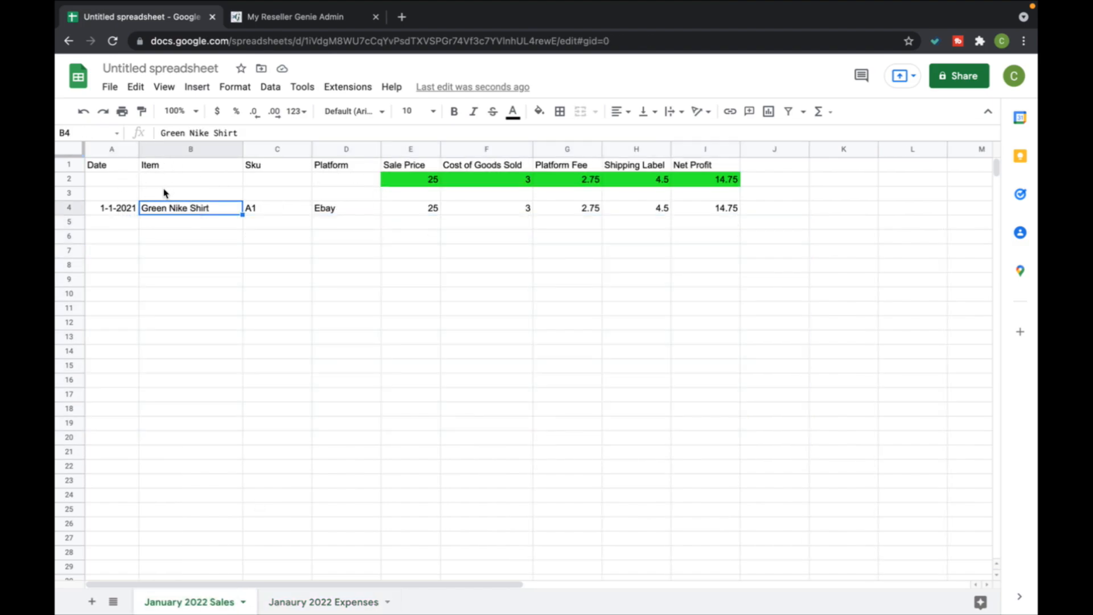
click(124, 212)
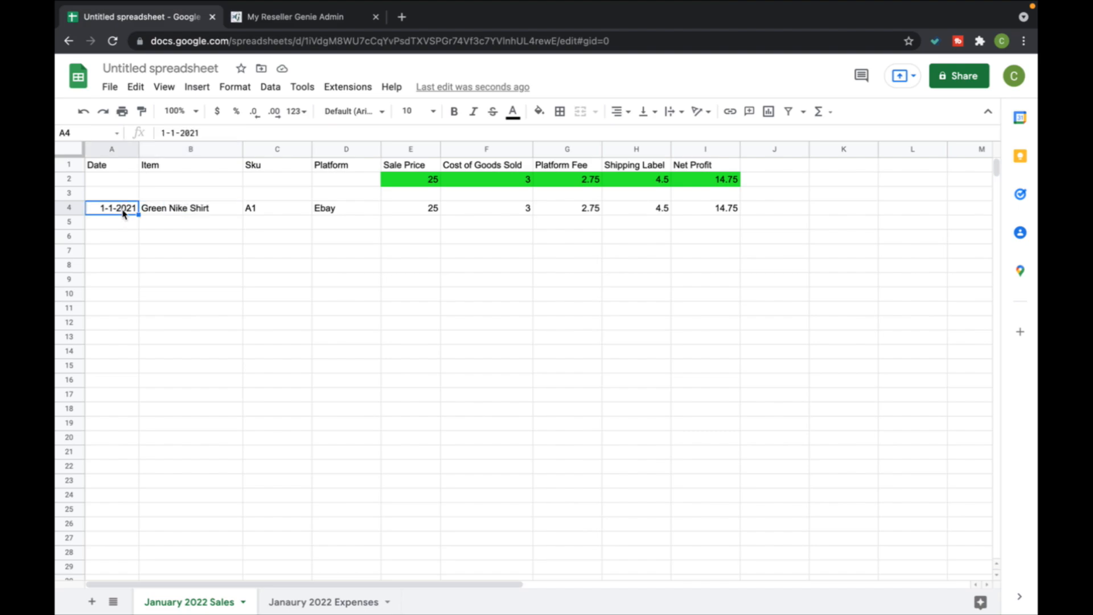
click(493, 212)
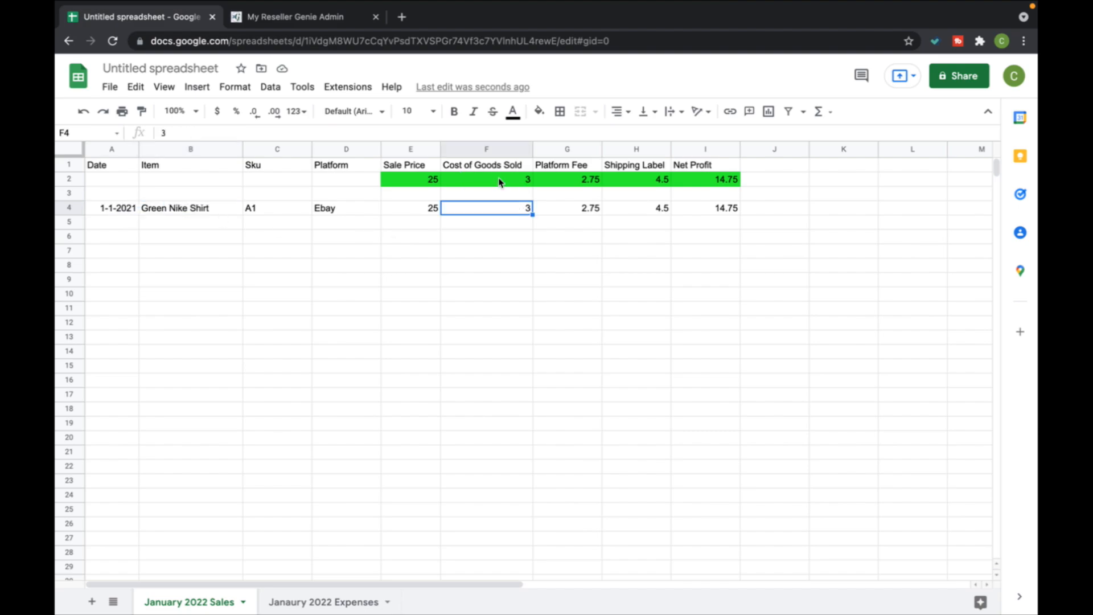
click(198, 210)
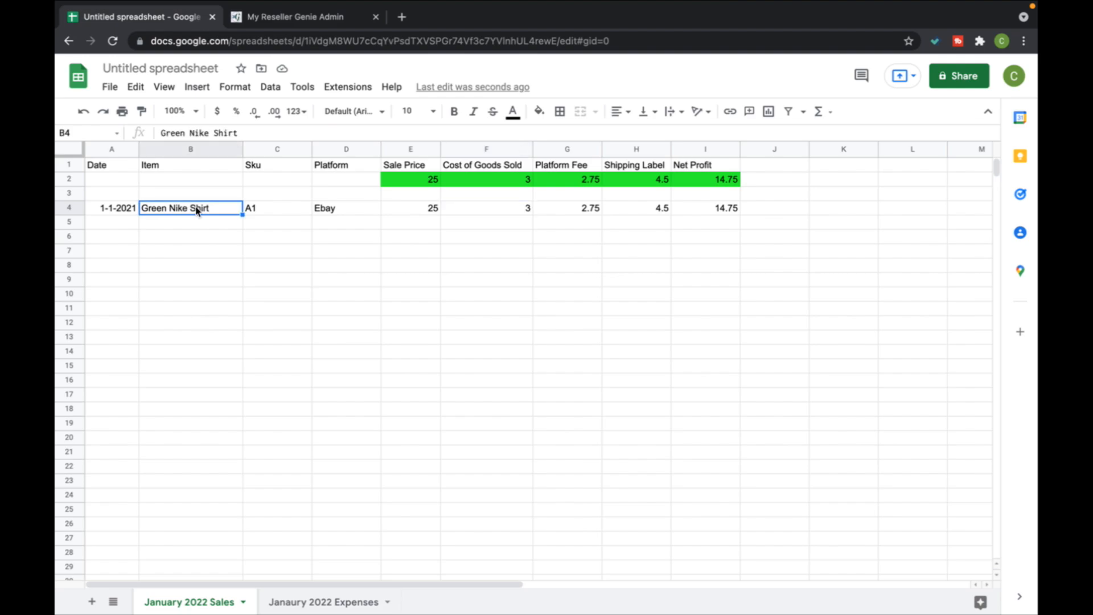
click(524, 210)
click(306, 604)
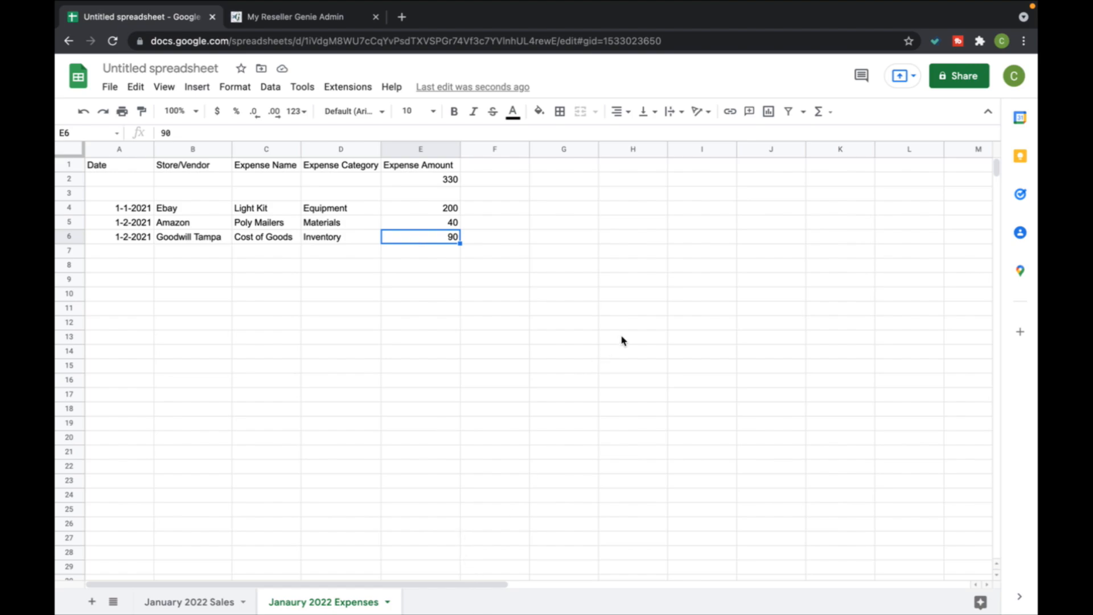
Step: Look over the sales and expenses sheets in turn and examine the Sale Price total in E2
click(219, 603)
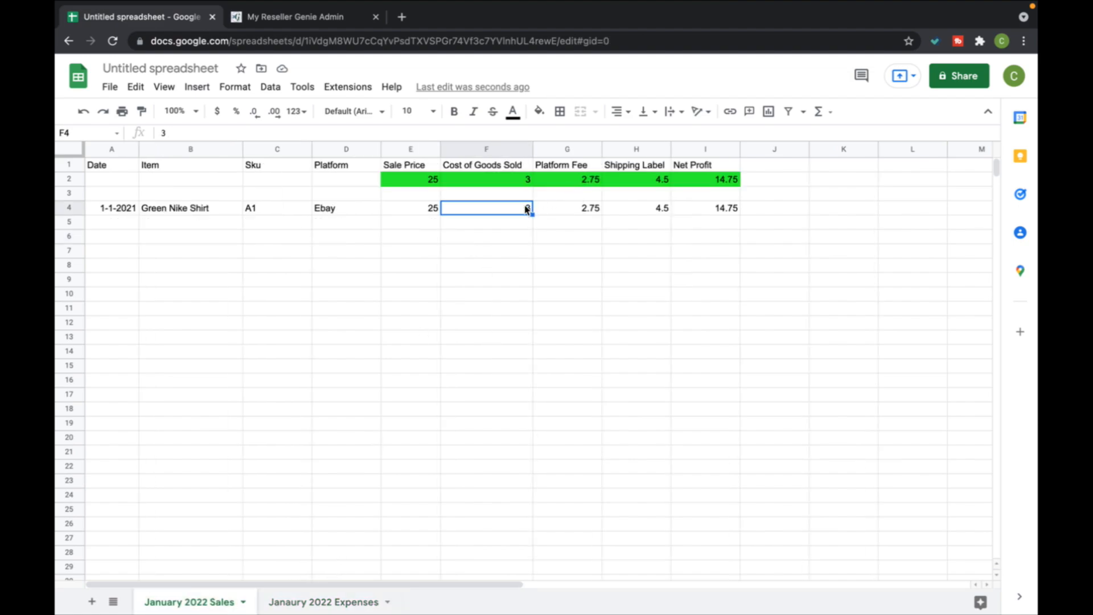
click(342, 601)
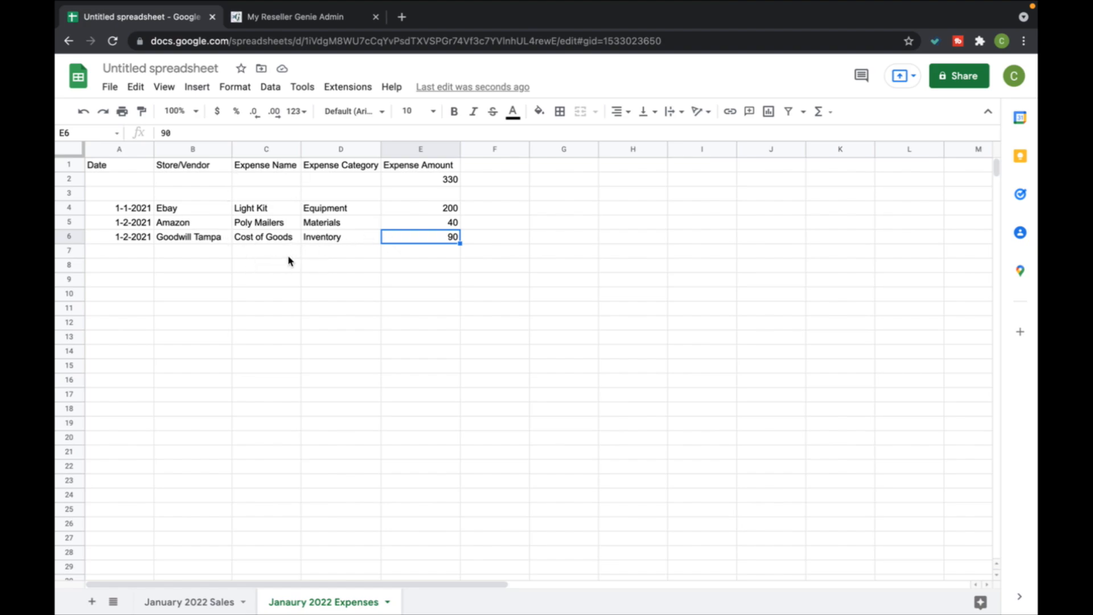
click(205, 602)
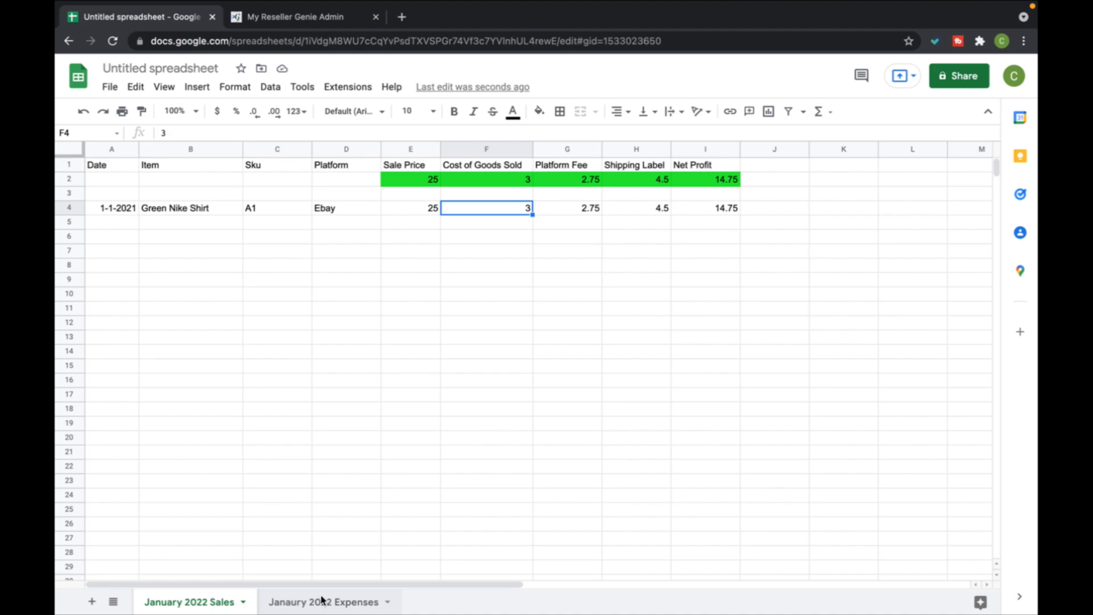
click(325, 601)
right_click(339, 601)
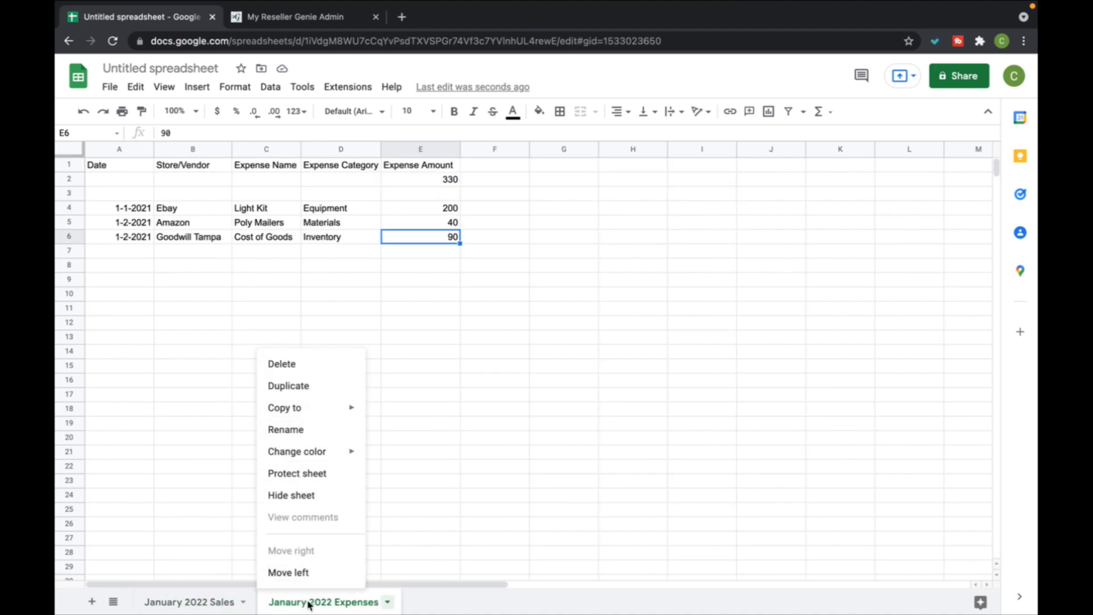
click(232, 604)
click(292, 603)
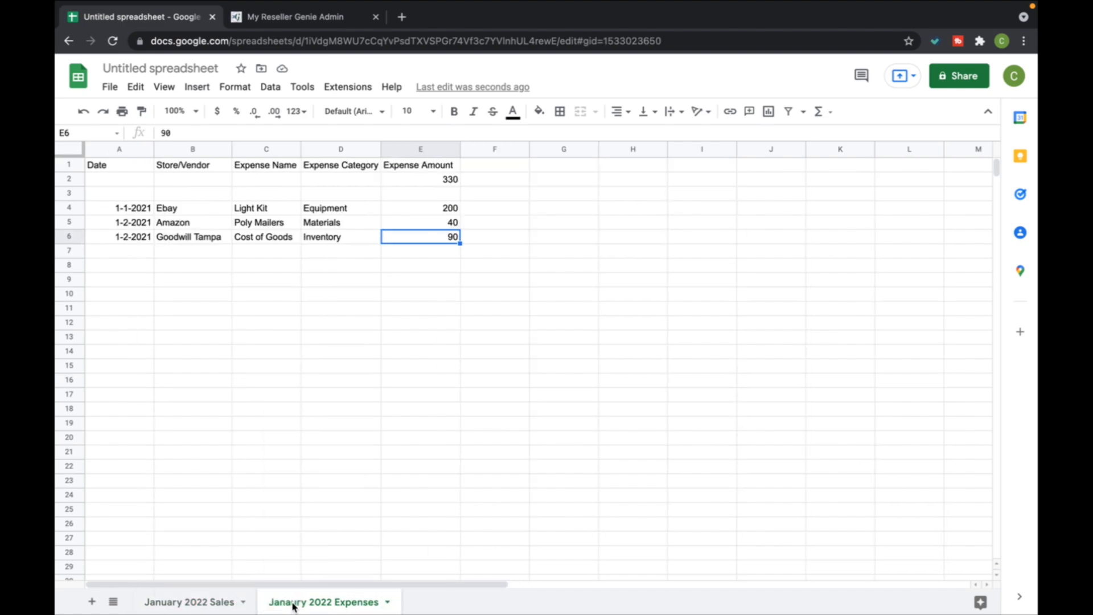
click(192, 606)
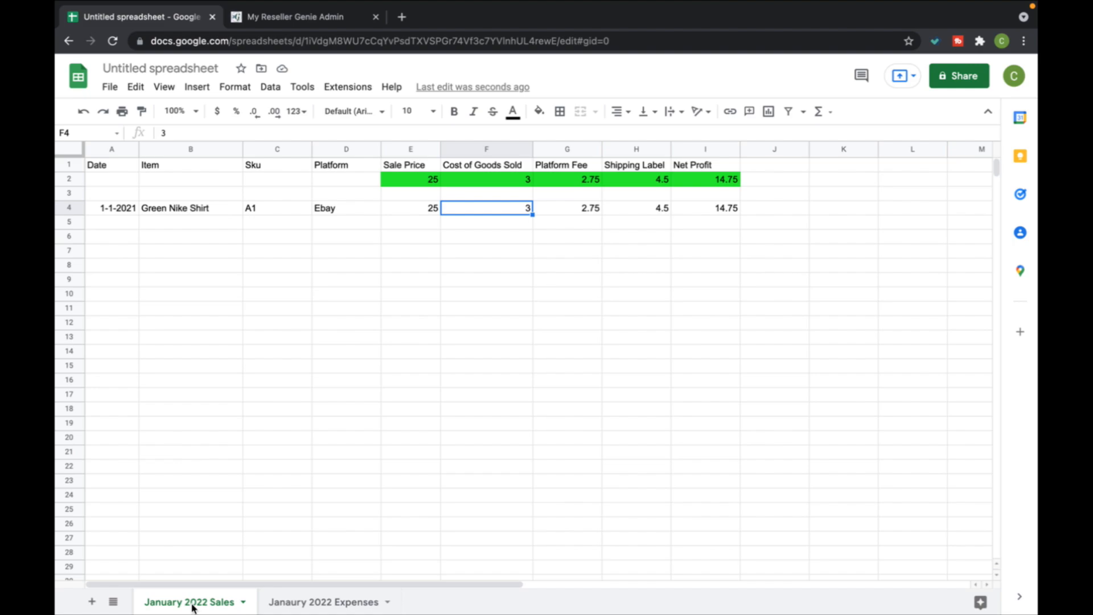
click(424, 181)
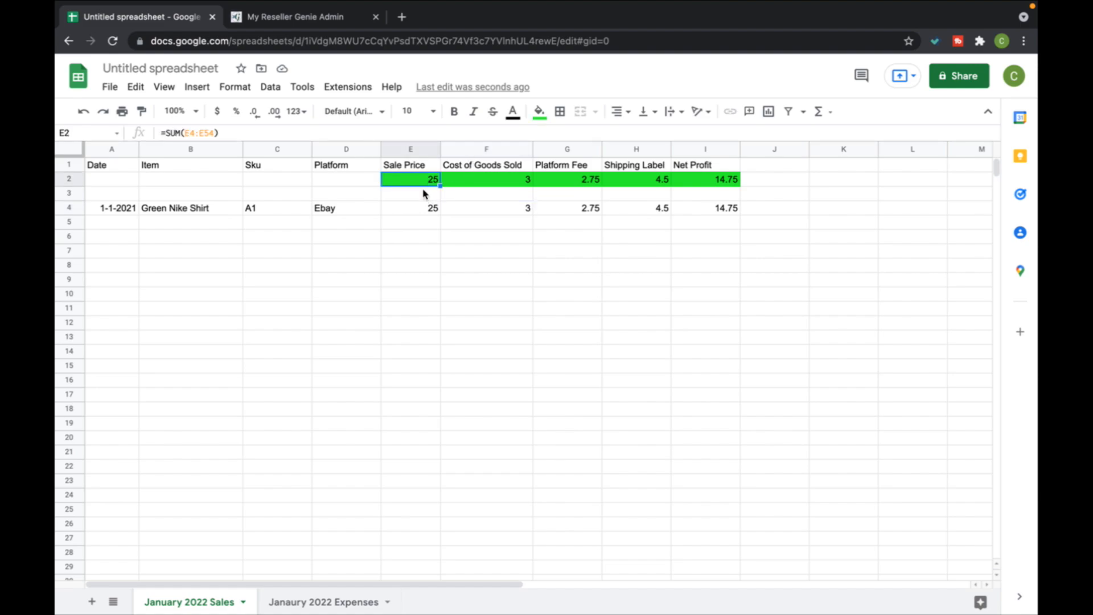
Step: Enter a second sale in row 5 of the sales sheet with date 1-3-2021 and item True Religion Blue Jeans
click(130, 228)
text(1-3-2021)
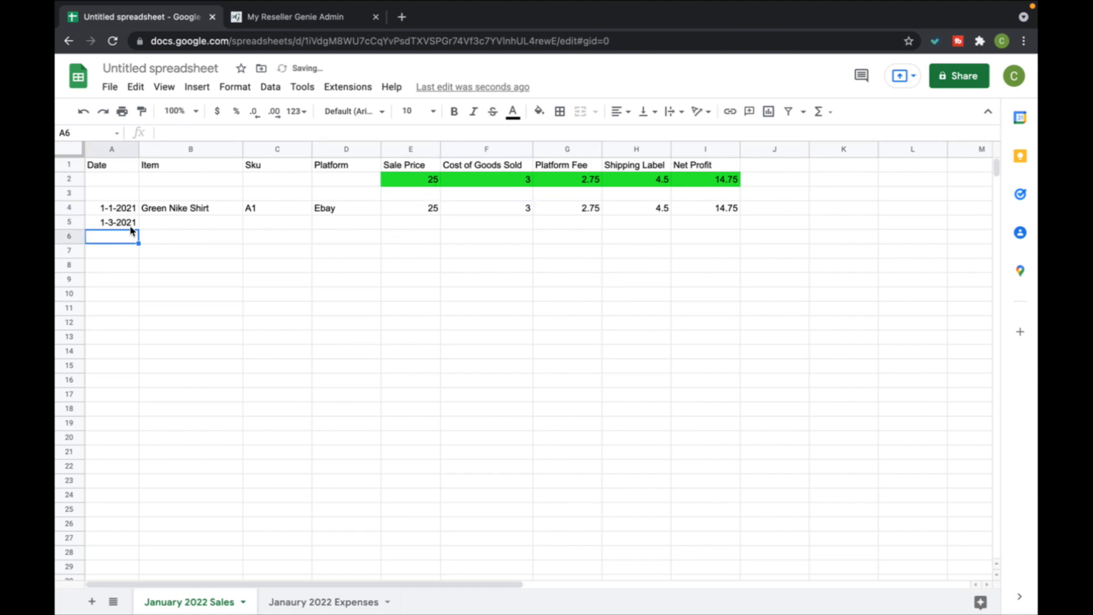
key(Tab)
text(Blue)
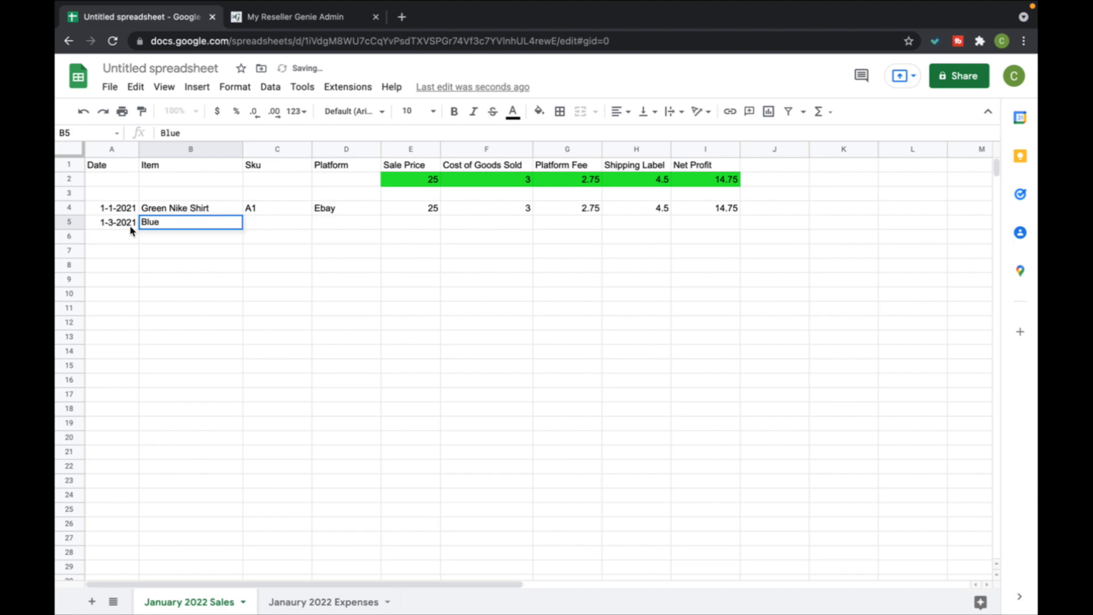
key(Escape)
text(Tru)
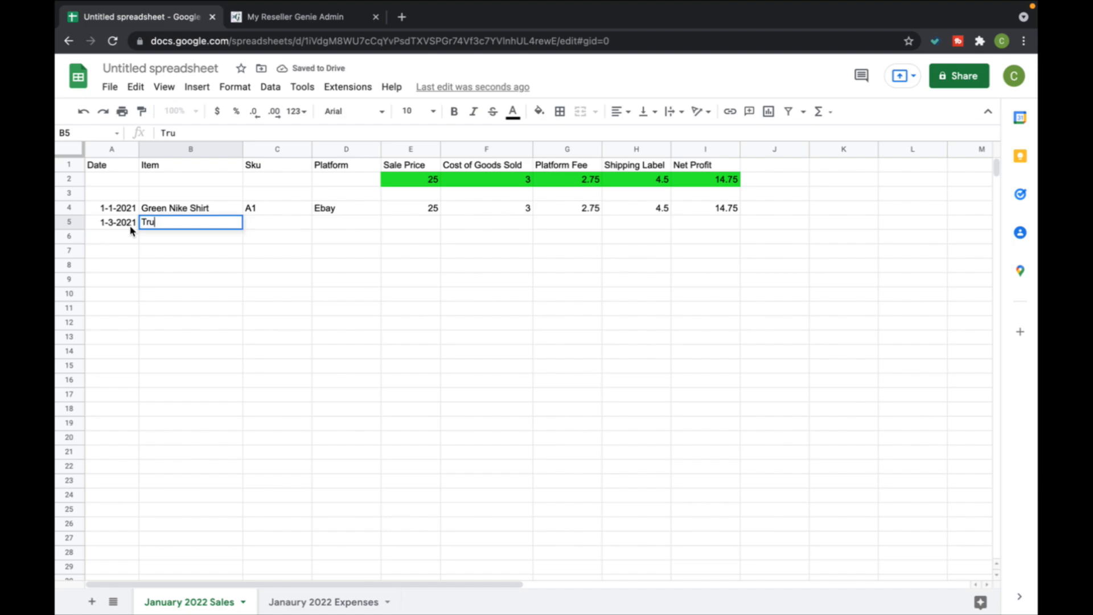
text(e Religion Blue )
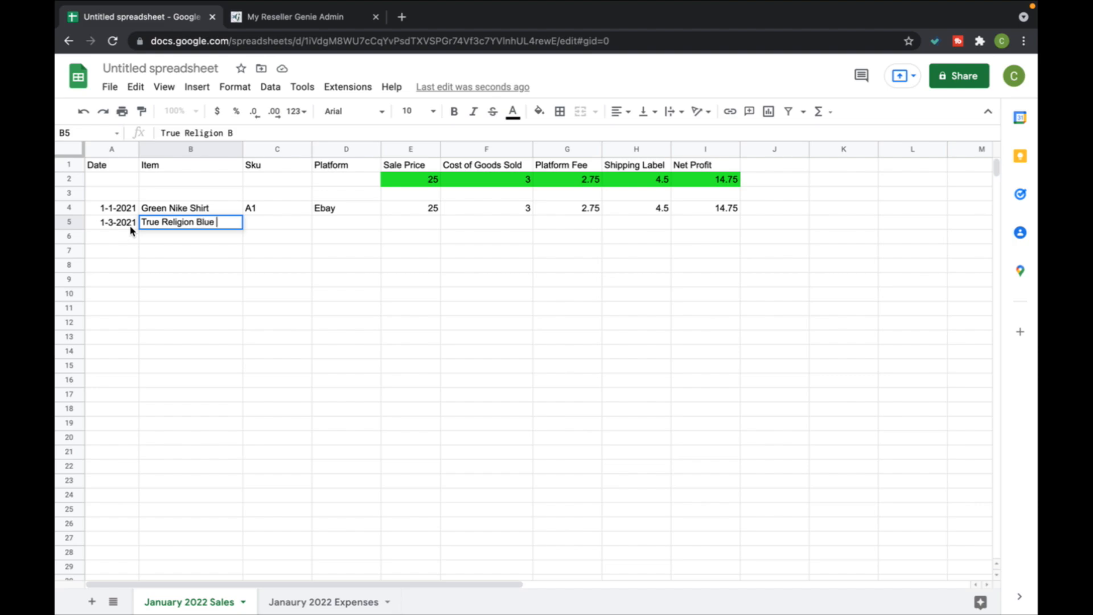
text(JEans)
key(Return)
Step: Enter B20 as the jeans' SKU in C5 and Poshmark as the platform in D5
key(Up)
key(Right)
text(B20)
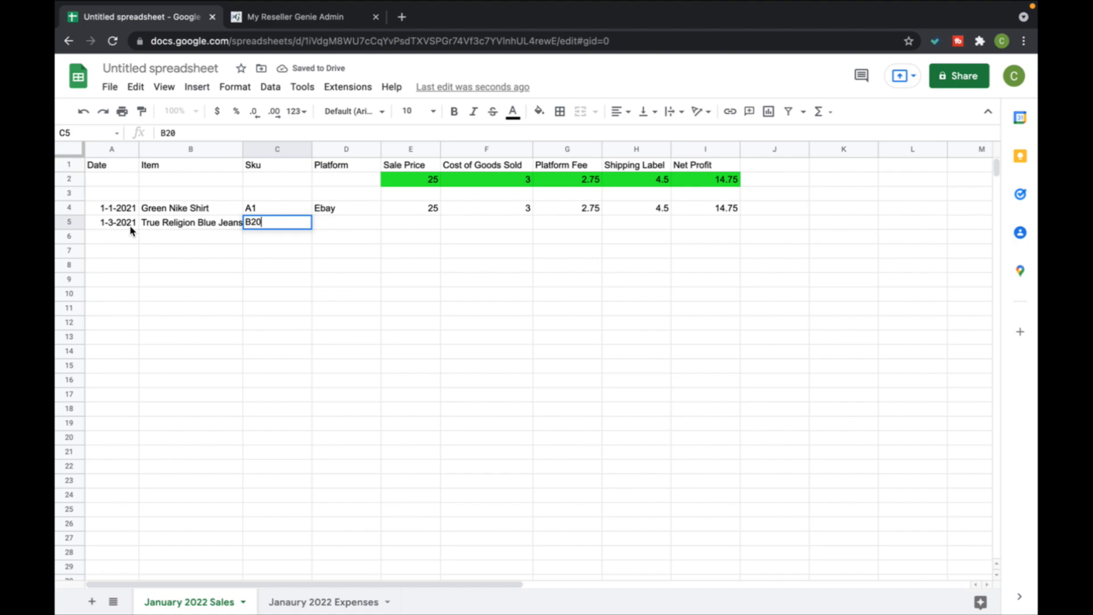
key(Return)
key(Up)
key(Right)
text(Poshmark)
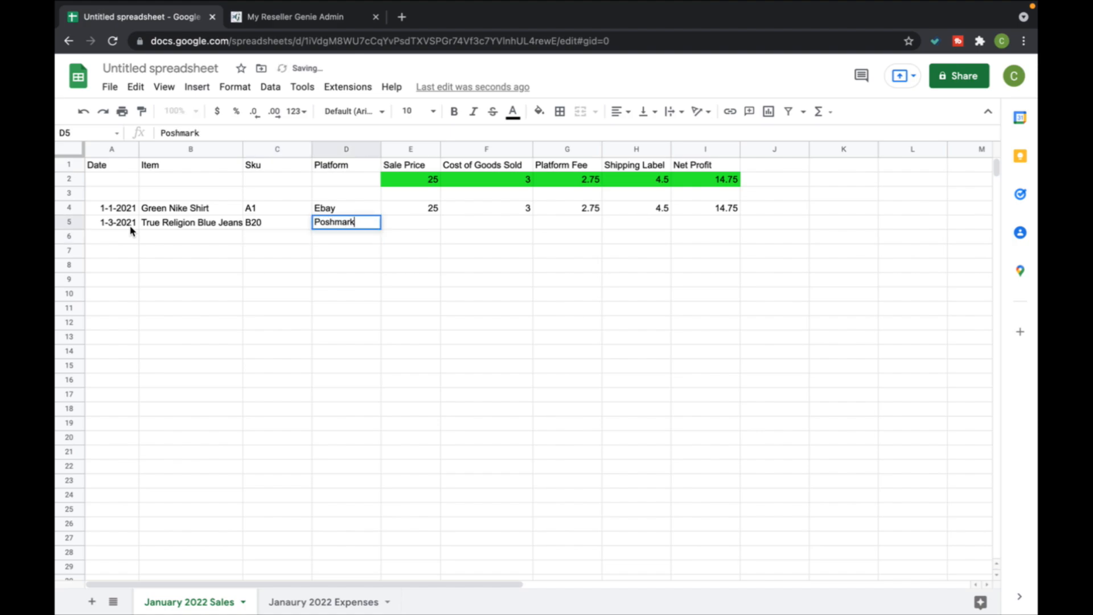
key(Return)
Step: Enter a sale price of 60 in E5 and a cost of goods sold of 8 in F5 for the jeans
key(Right)
key(Up)
text(60)
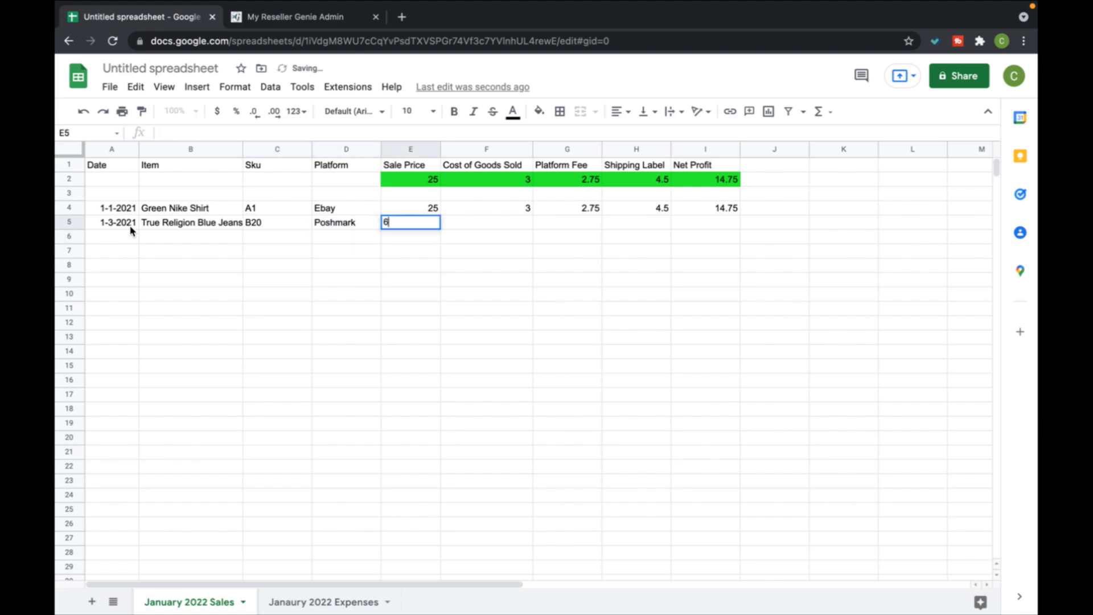
key(Return)
key(Up)
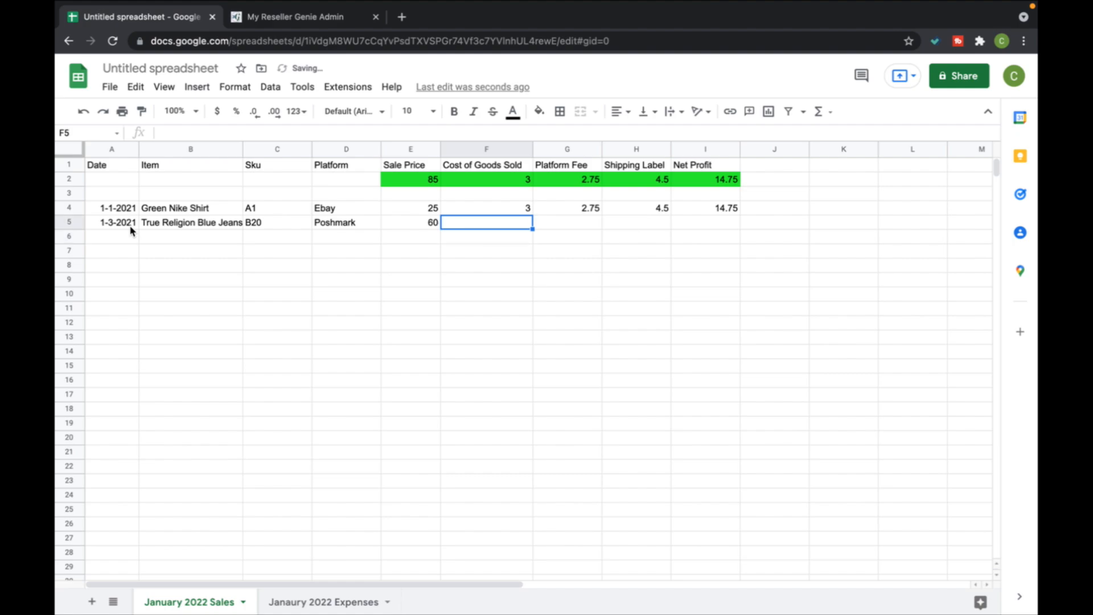
text(8)
key(Return)
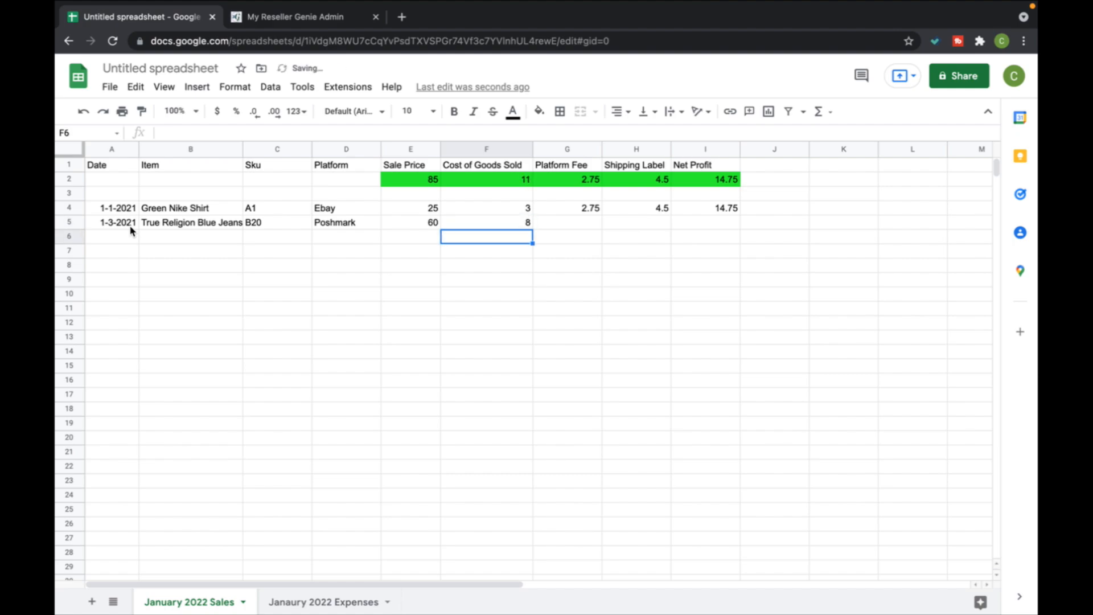
Step: Enter a platform fee of 12 in G5 and a shipping label cost of 0 in H5 for the jeans
key(Right)
key(Up)
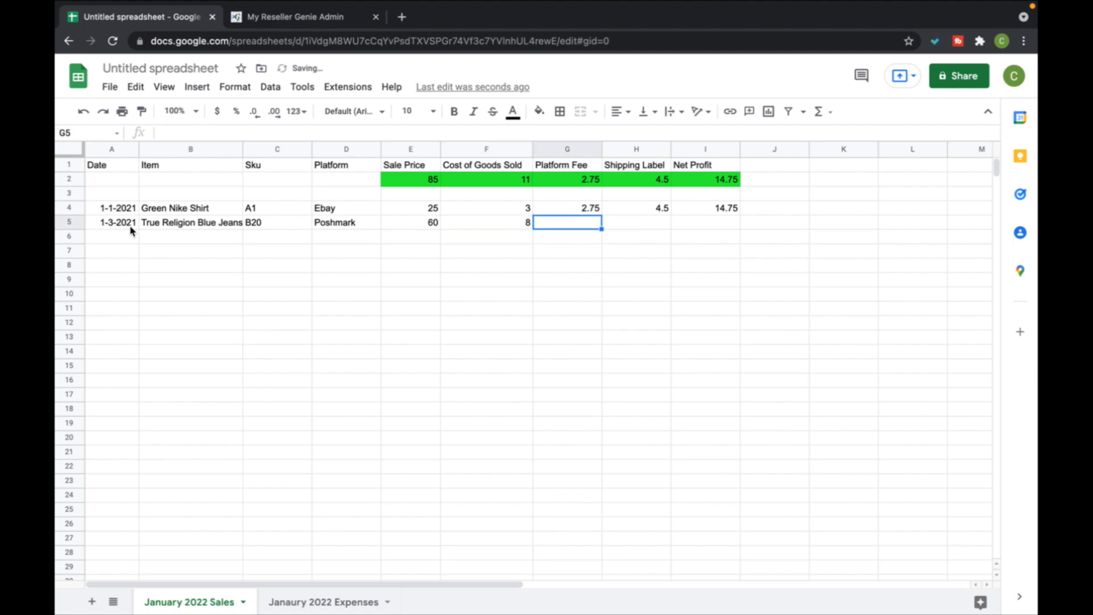
text(12)
key(Return)
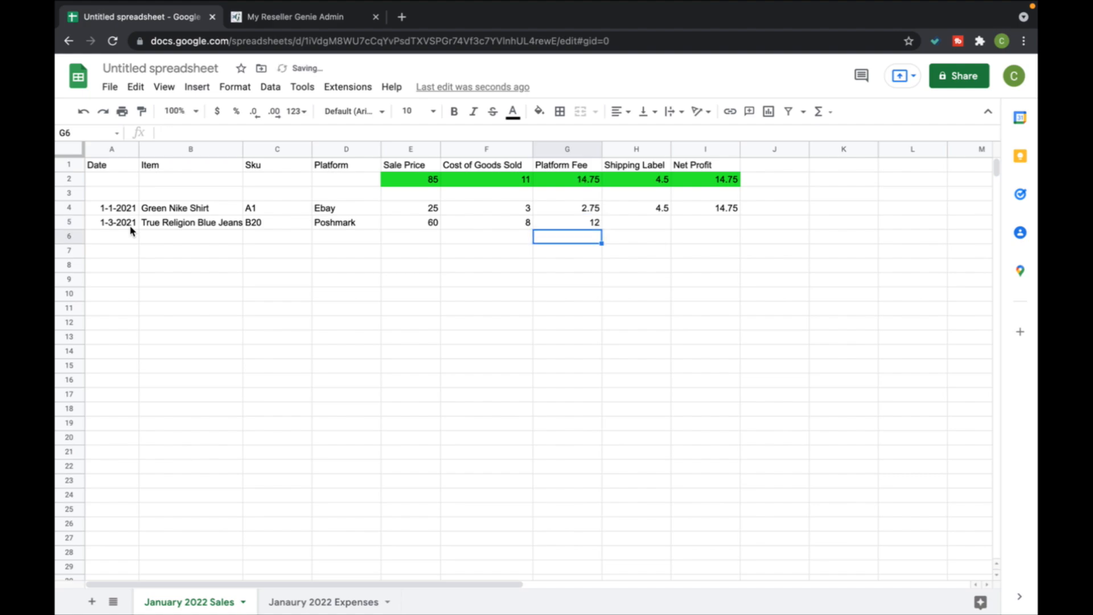
key(Right)
key(Up)
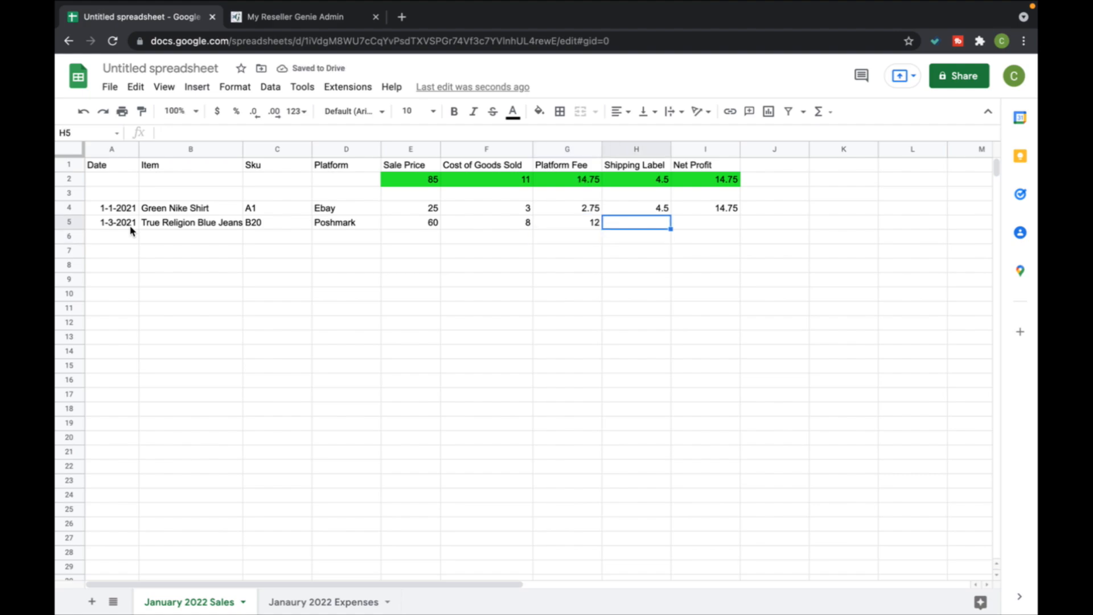
text(0)
key(Return)
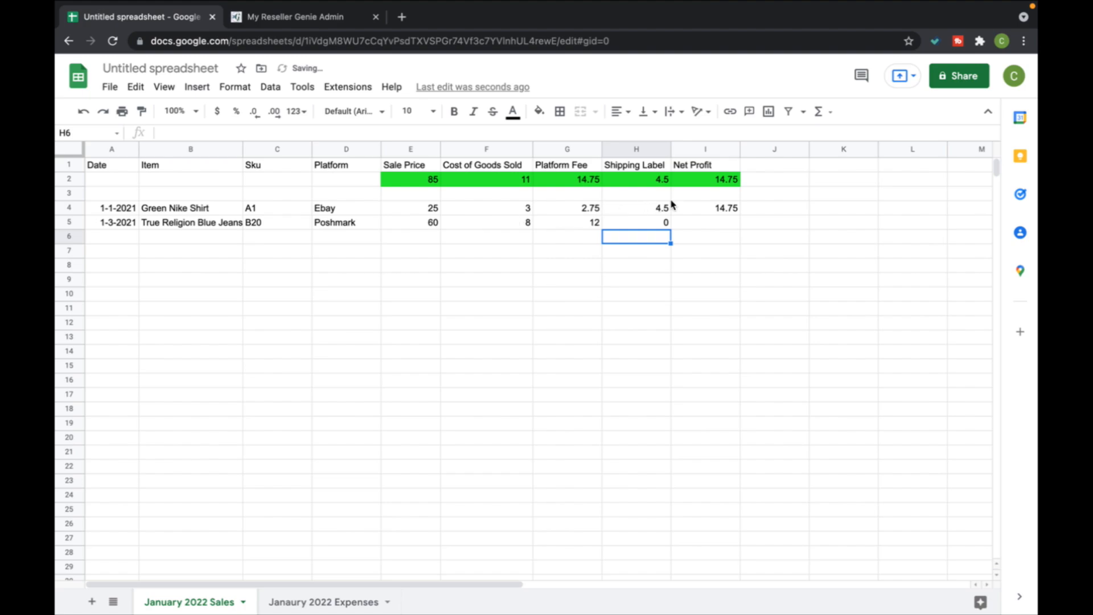
Step: Fill the Net Profit formula from I4 down through row 59
click(706, 208)
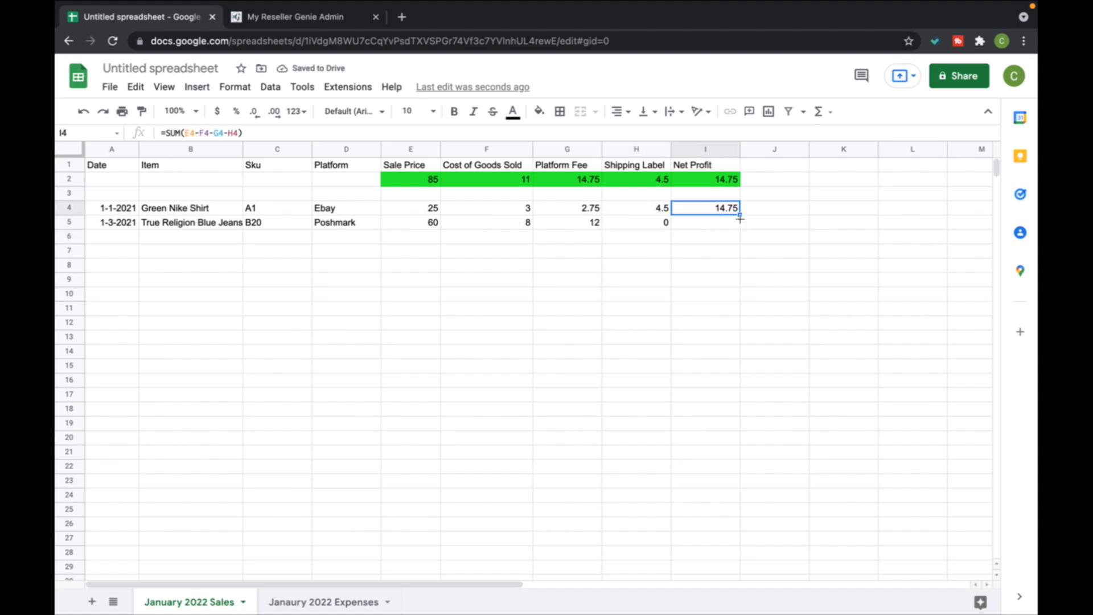
drag(740, 221, 740, 578)
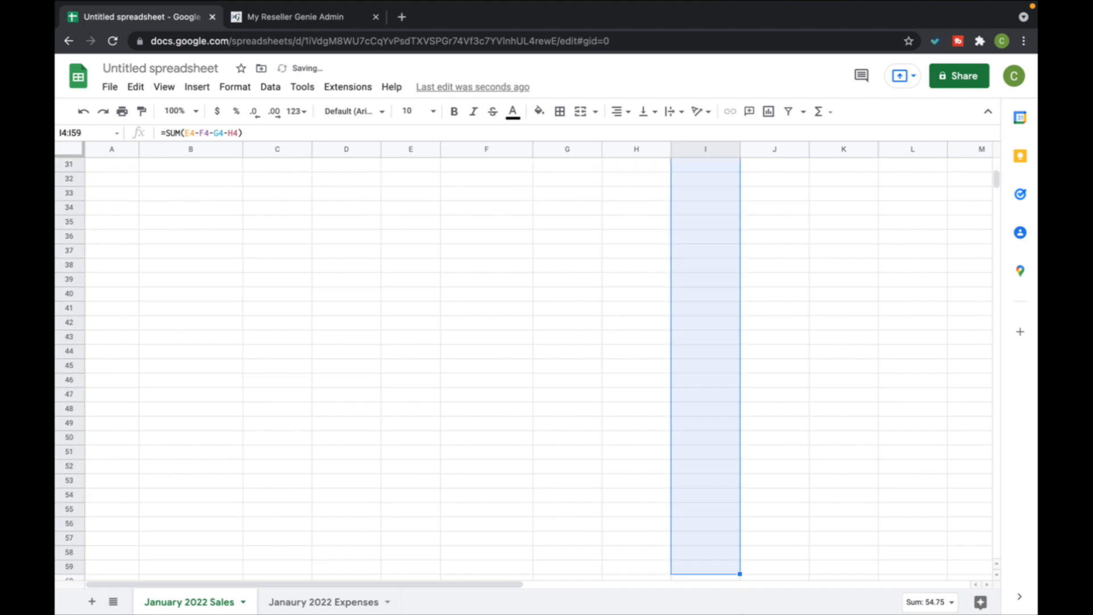
scroll(827, 320, up, 5)
click(659, 250)
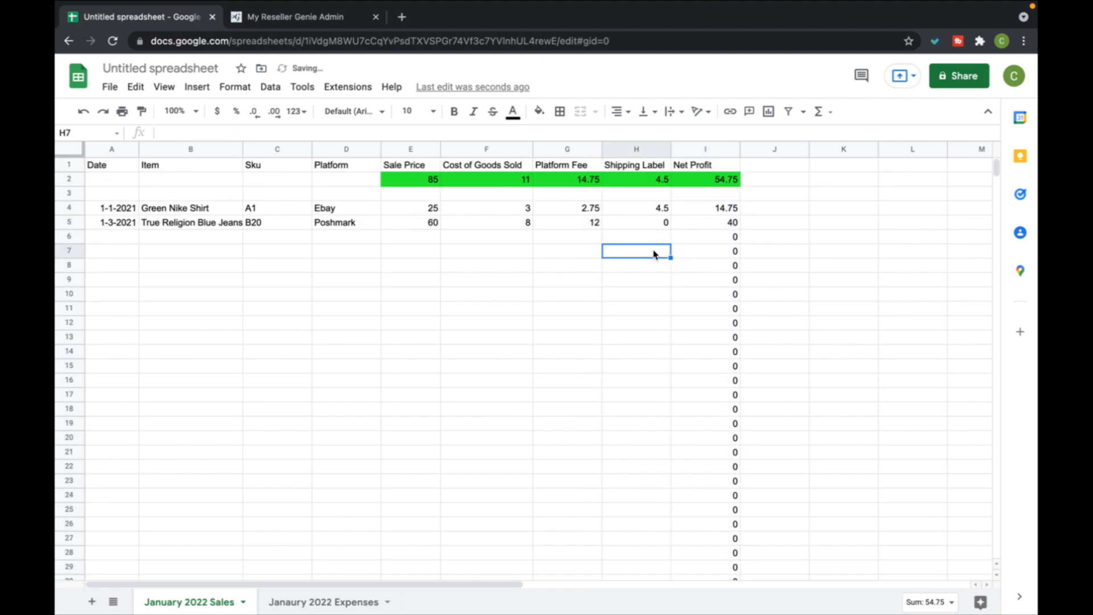
Step: Check the jeans sale's net profit formula against its sale price, fee and cost, and examine the Net Profit total in I2
click(722, 238)
click(723, 223)
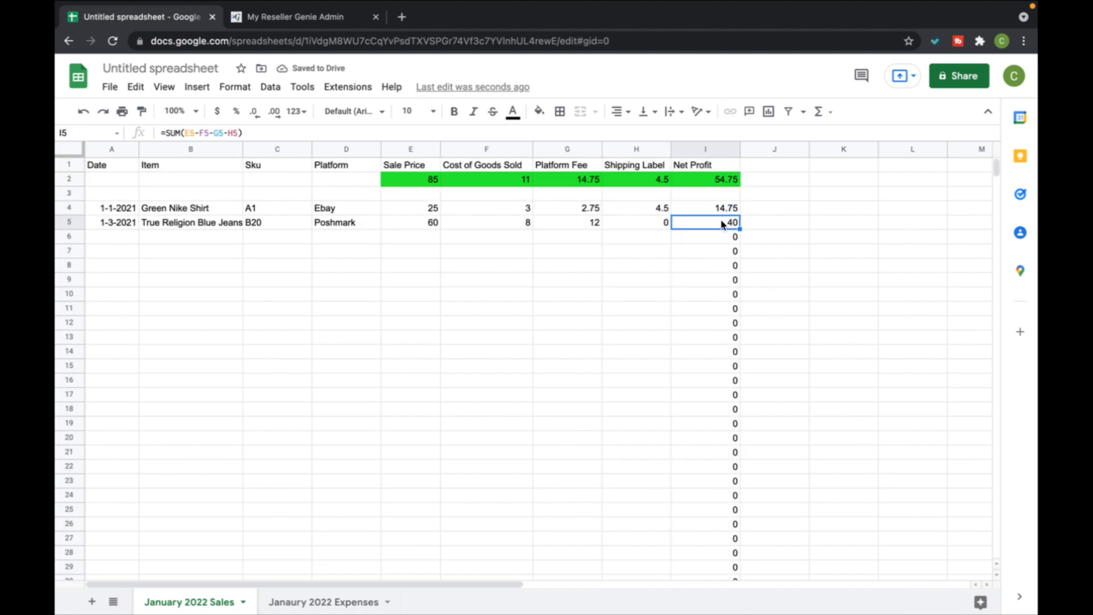
click(434, 225)
click(566, 223)
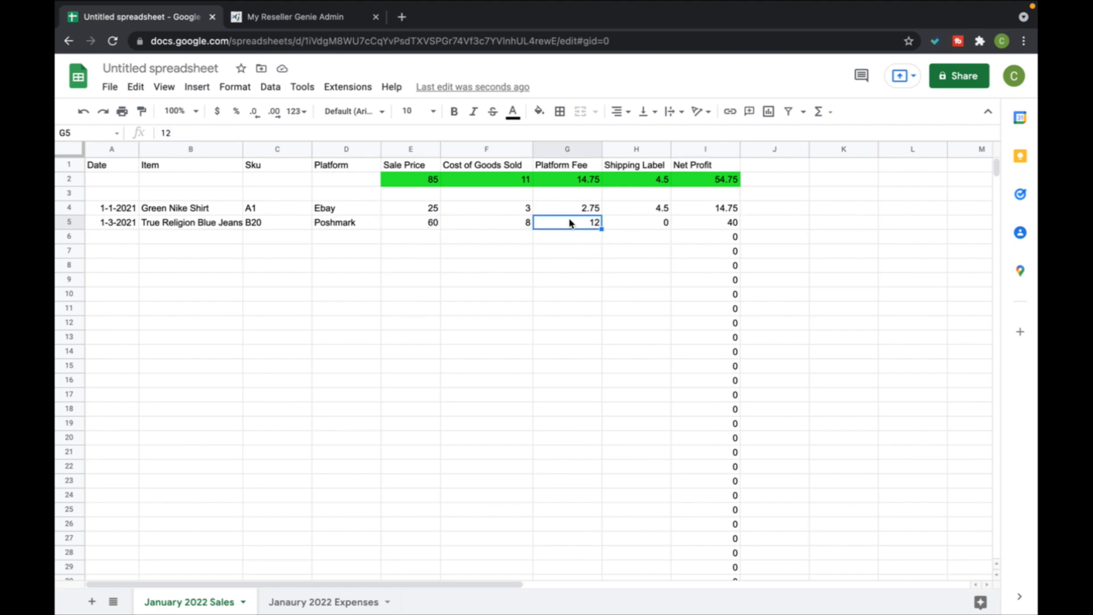
click(522, 227)
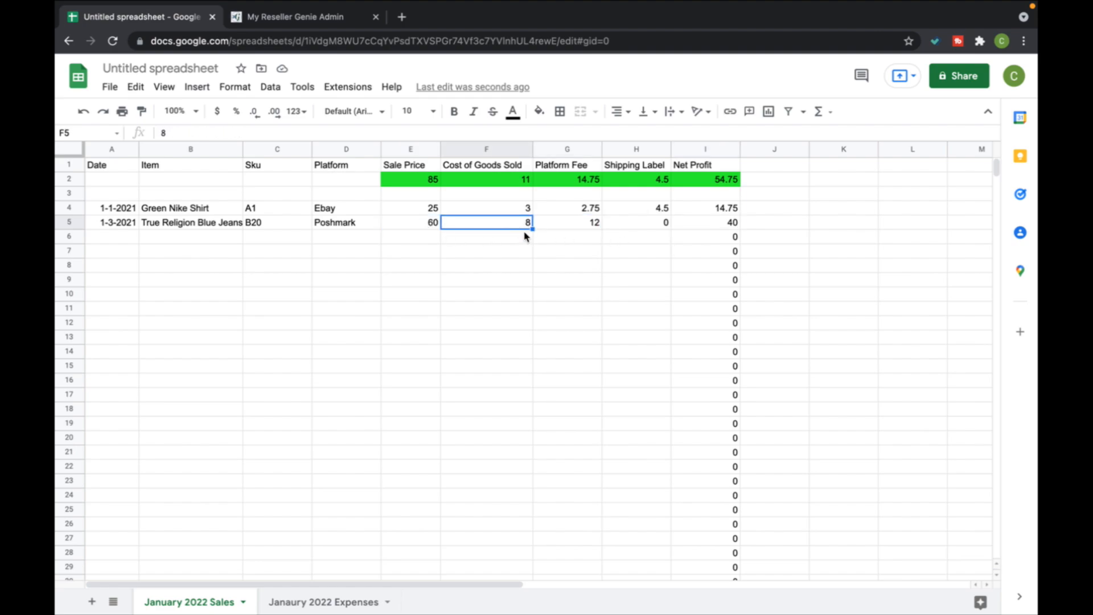
click(729, 223)
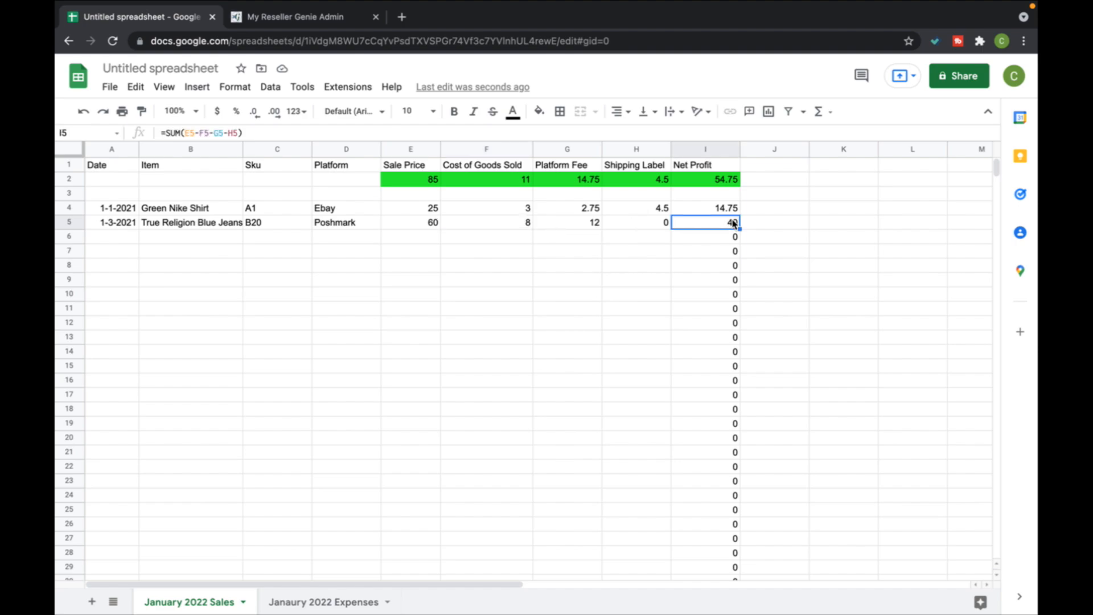
click(722, 182)
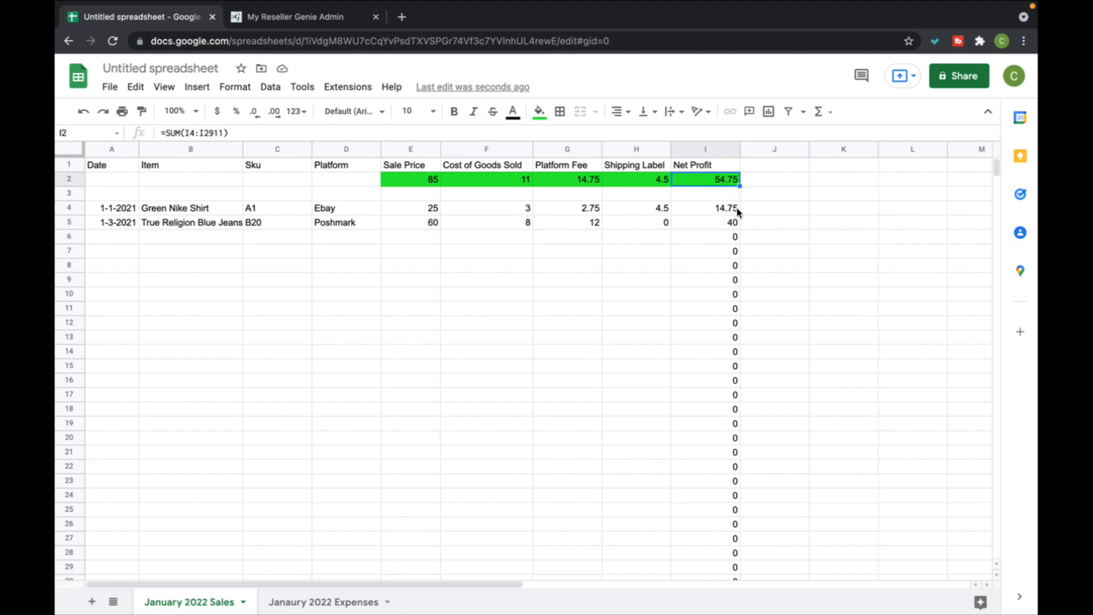
Step: Compare the expenses sheet's entries with the sales sheet and go through the row 2 totals from Sale Price to Net Profit
click(291, 602)
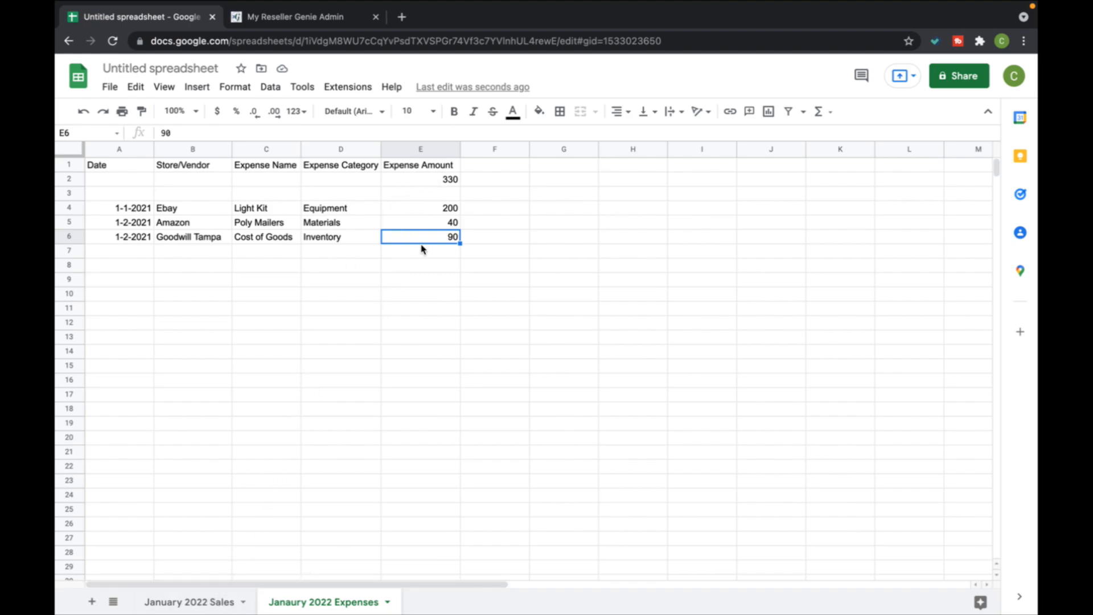
click(222, 602)
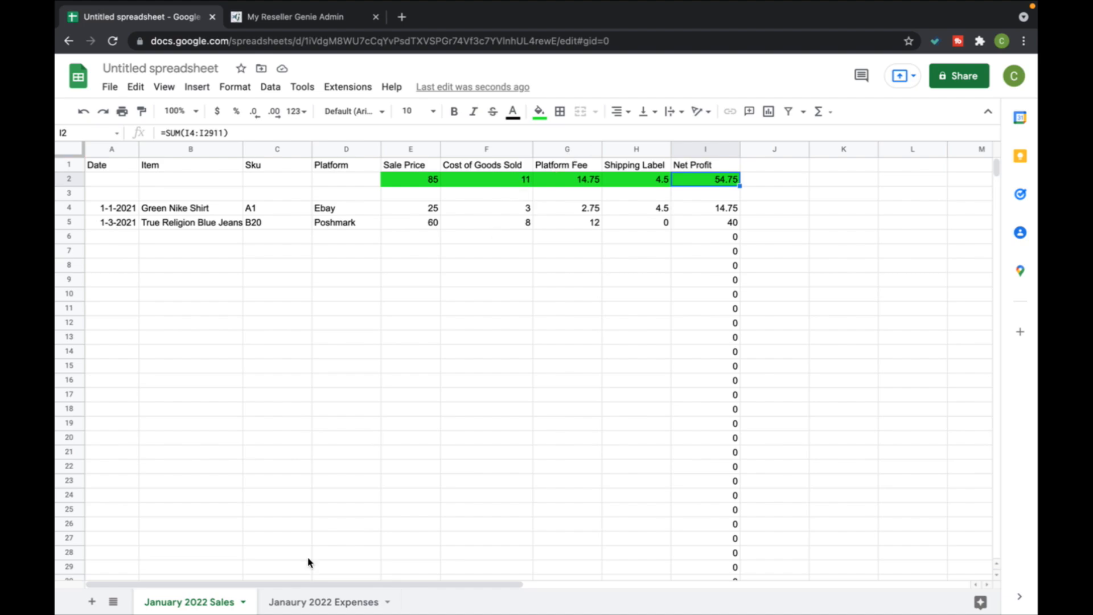
click(297, 599)
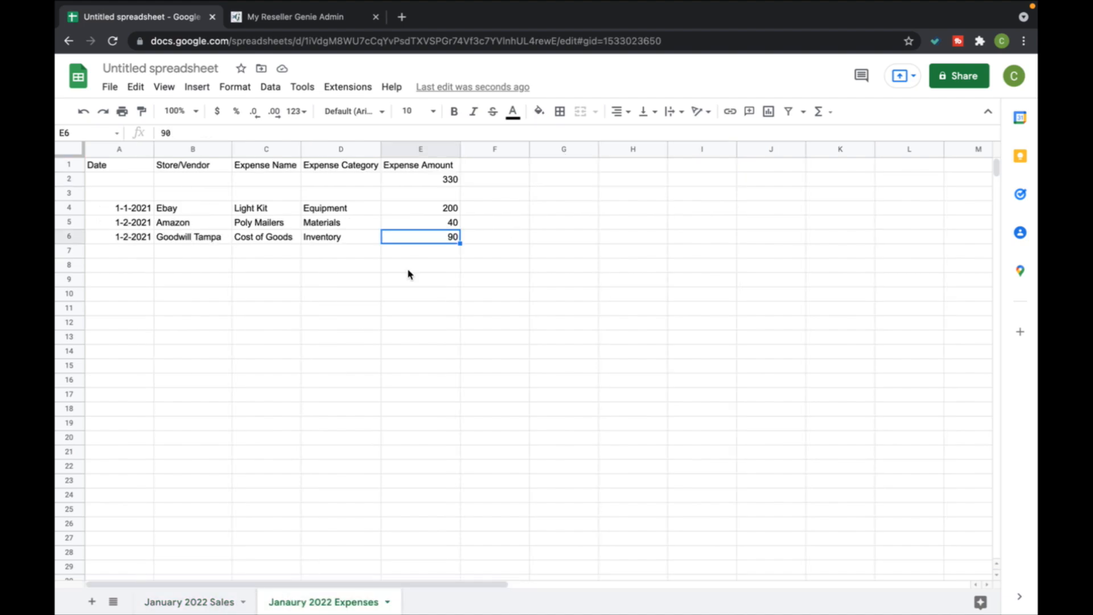
click(190, 601)
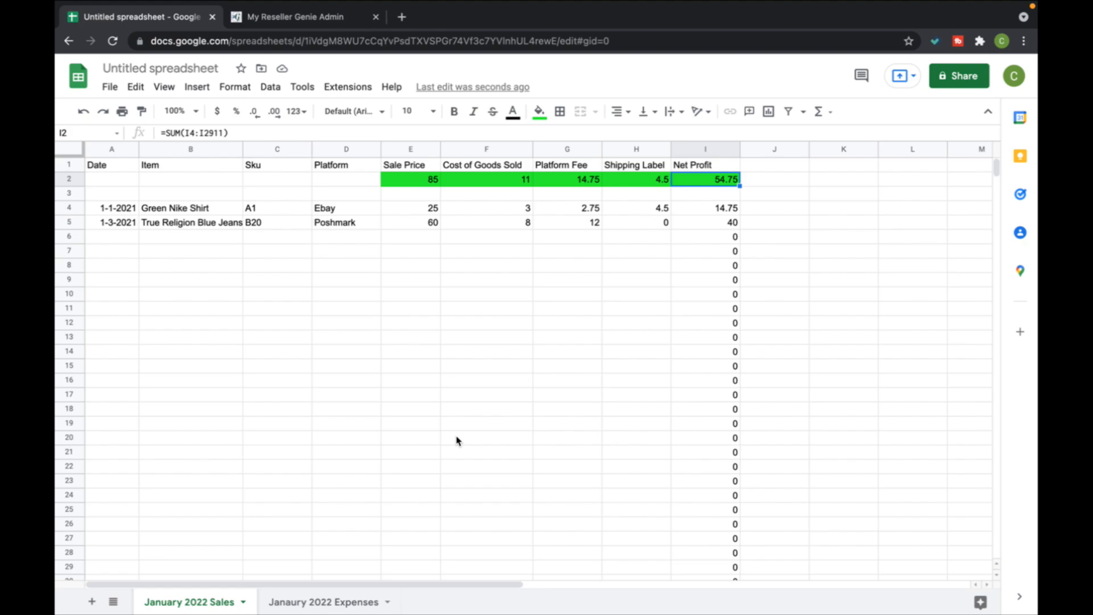
click(420, 180)
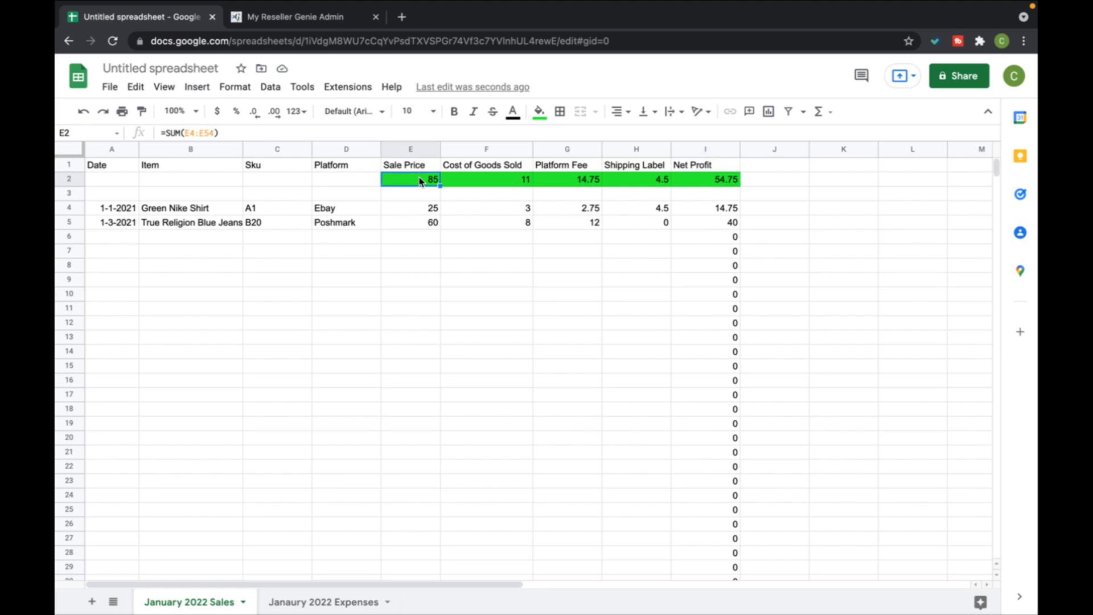
key(Right)
key(Right)
key(Right)
key(Right)
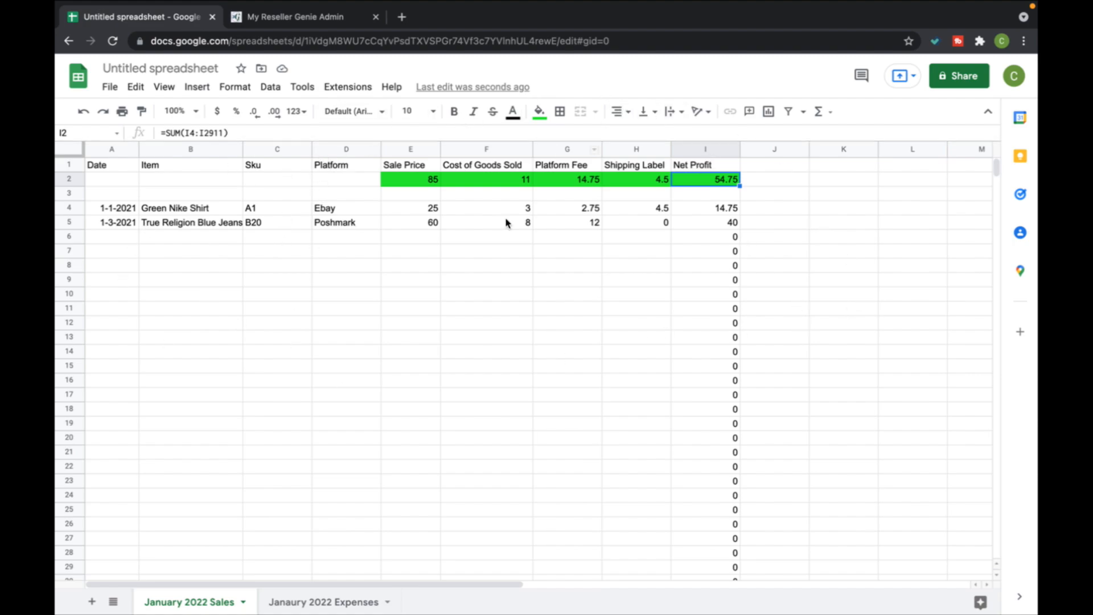
click(291, 600)
click(217, 602)
Step: Switch to My Reseller Genie and look over the Company Management charts and the Financials Report
click(282, 20)
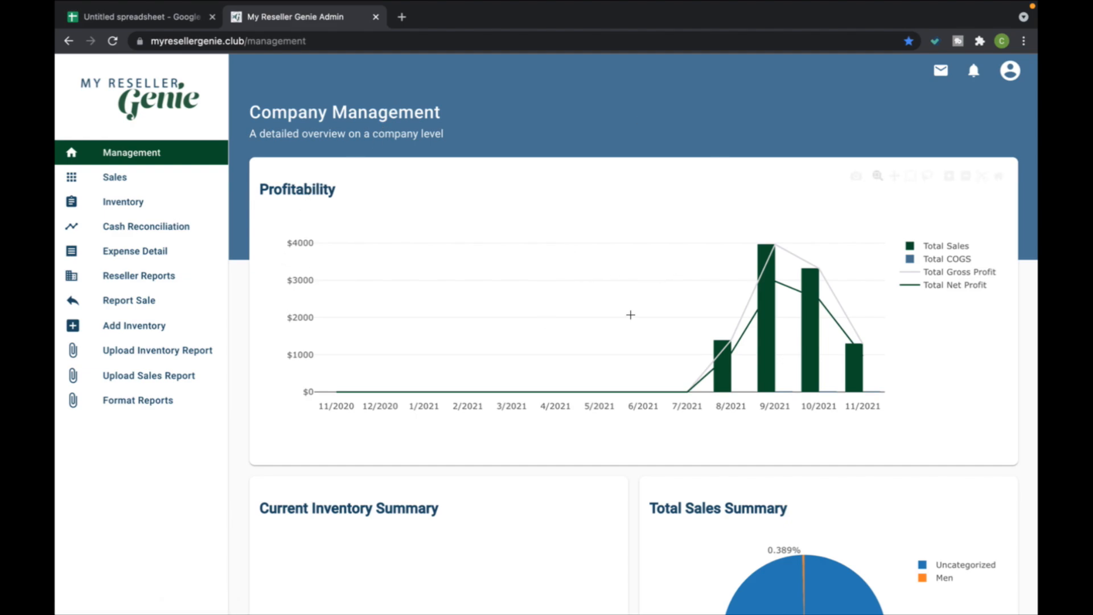
scroll(630, 314, down, 6)
scroll(631, 310, up, 1)
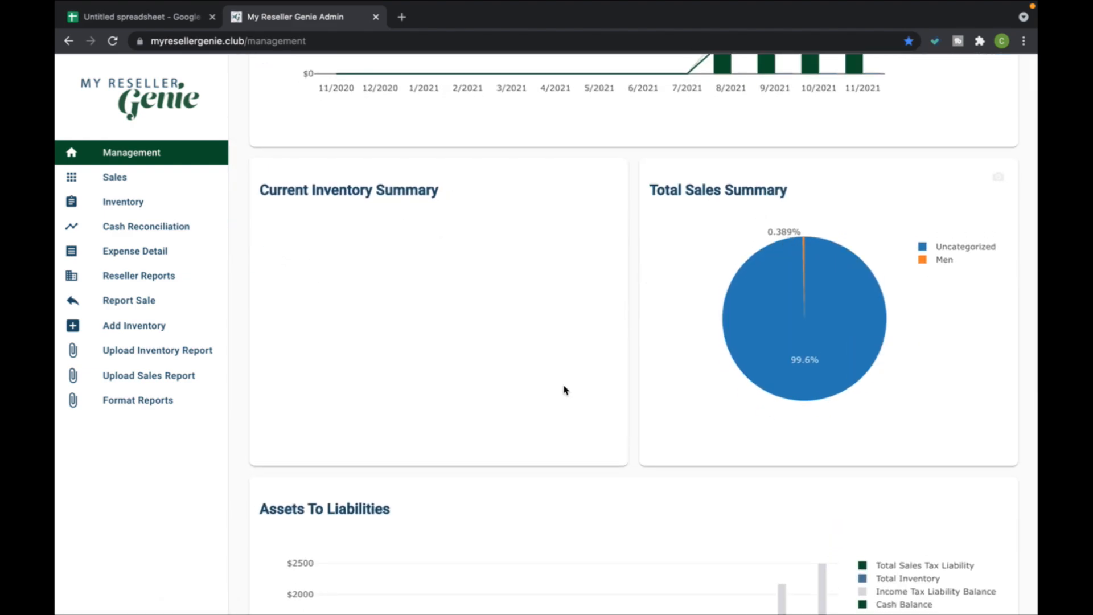
scroll(564, 389, down, 5)
scroll(757, 295, down, 5)
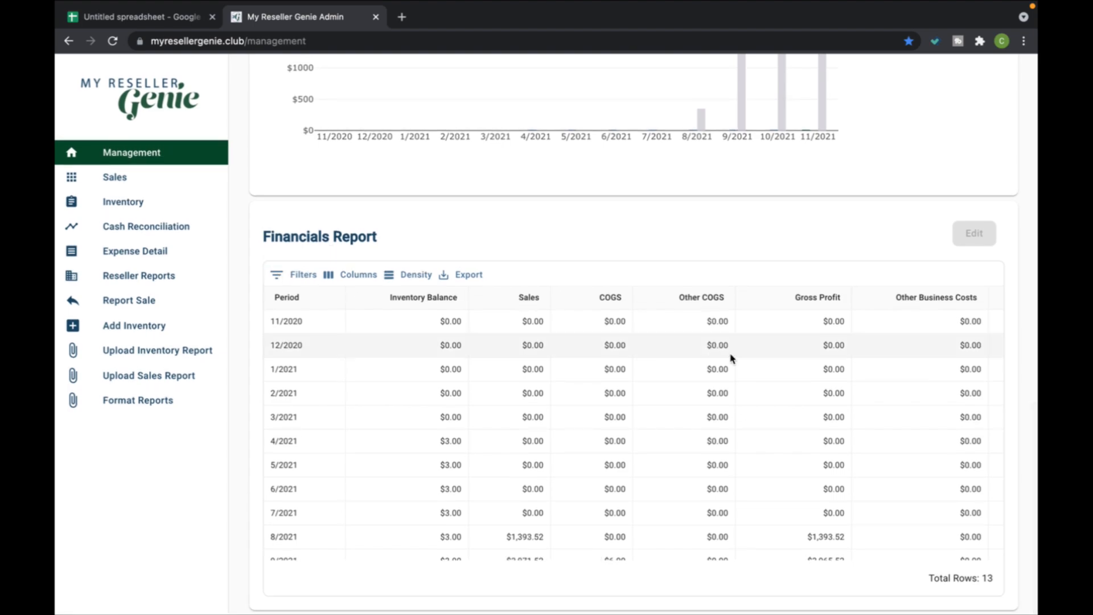
scroll(740, 376, up, 15)
Step: View the Current Inventory table and examine the Sales Analysis charts, including the Profit and Sales Detail by department
click(190, 183)
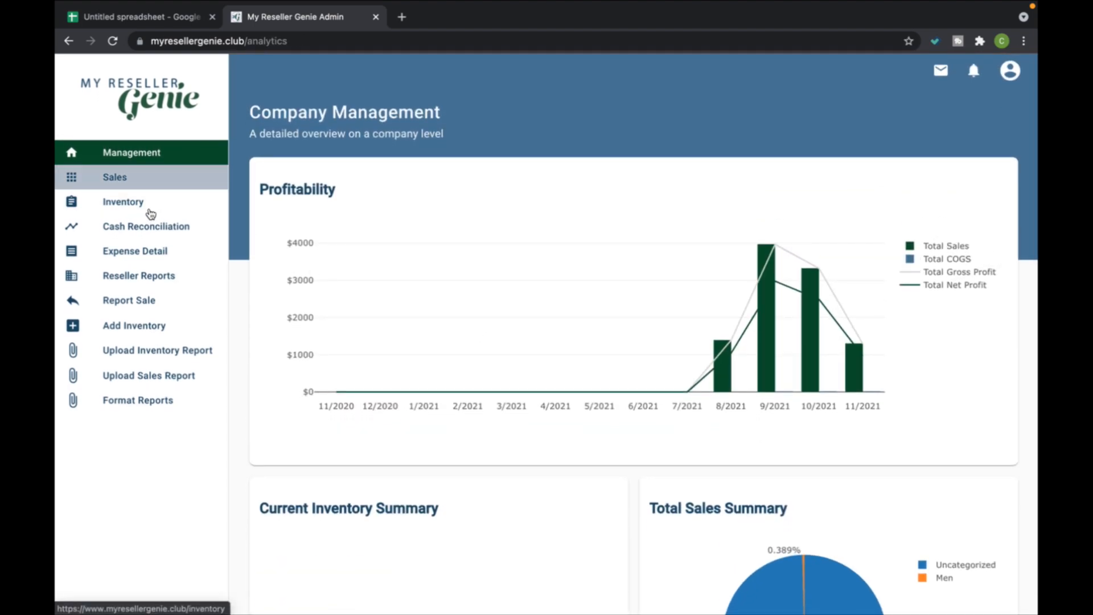
click(150, 213)
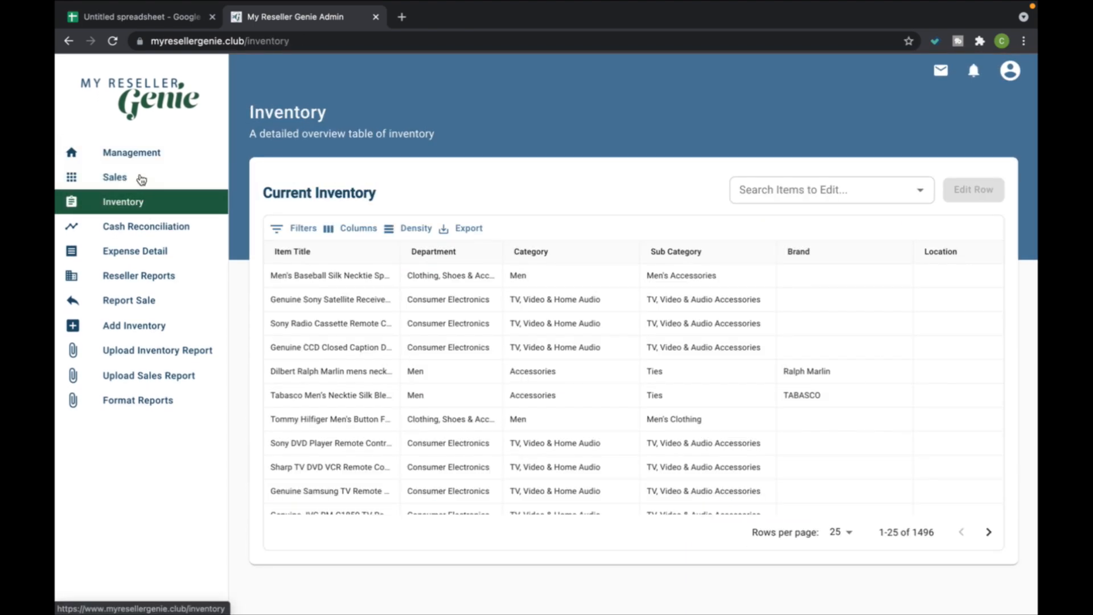
click(141, 180)
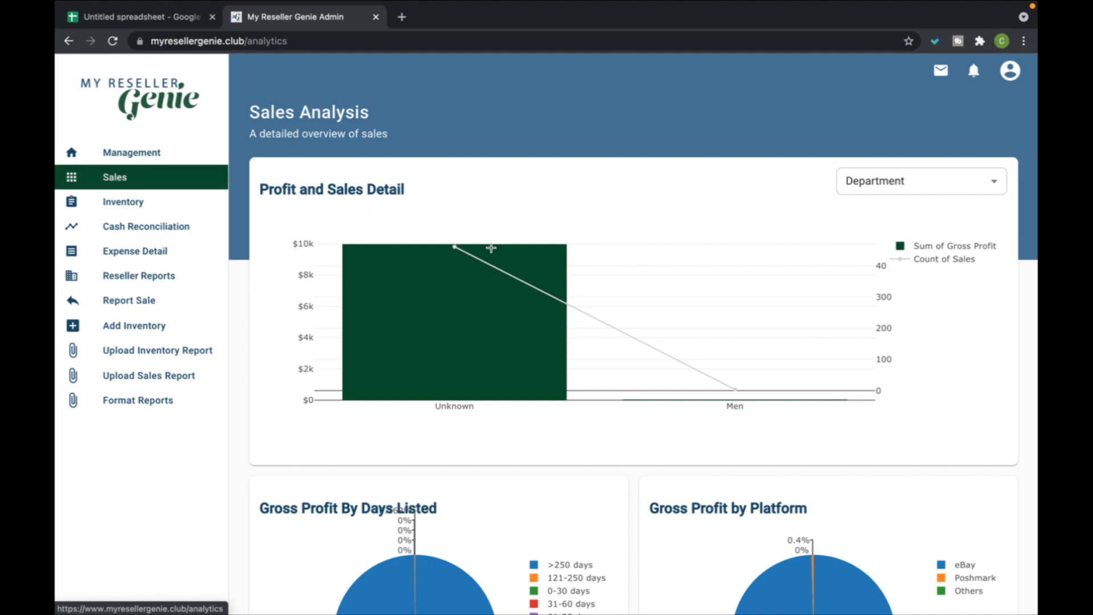
scroll(488, 244, down, 5)
scroll(493, 239, up, 5)
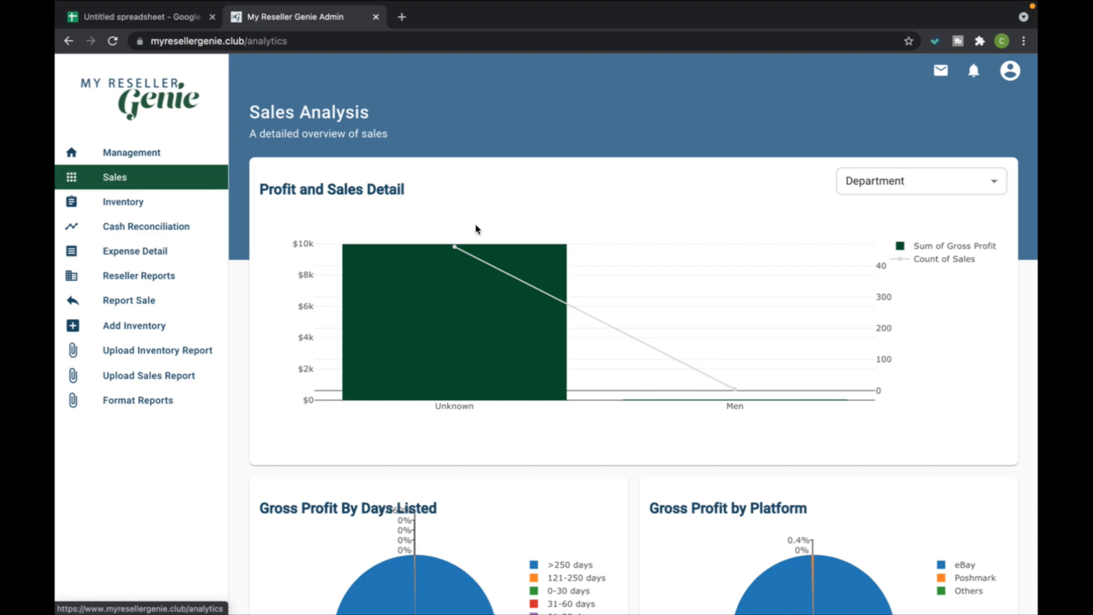
mouse_move(545, 394)
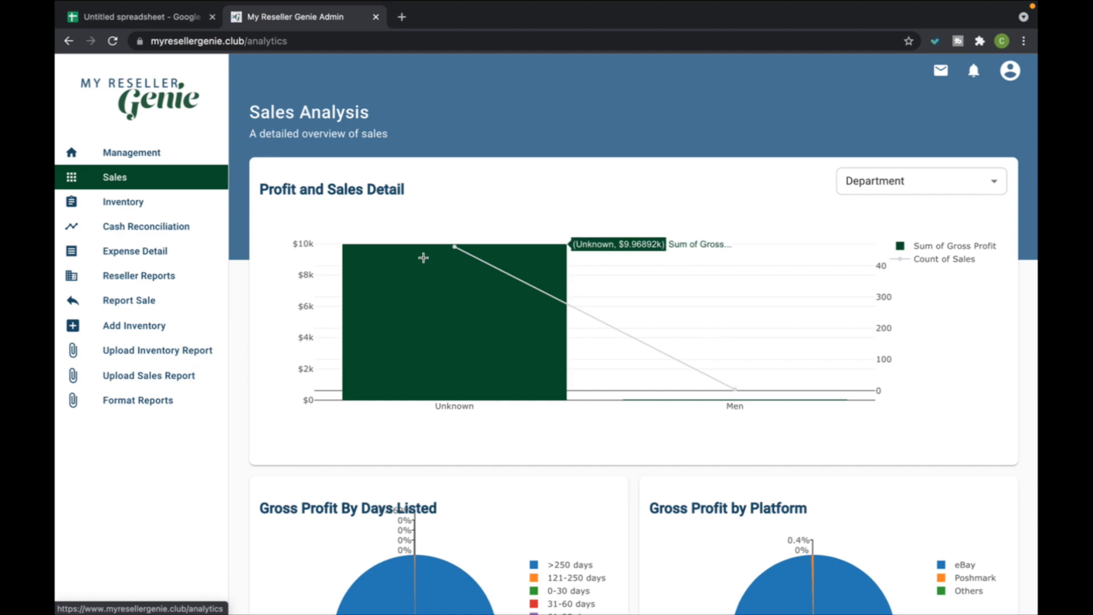
Step: Examine the Gross Profit and Total Sales By Days Listed charts on the Sales Analysis page, and browse its Sales table
scroll(438, 258, down, 3)
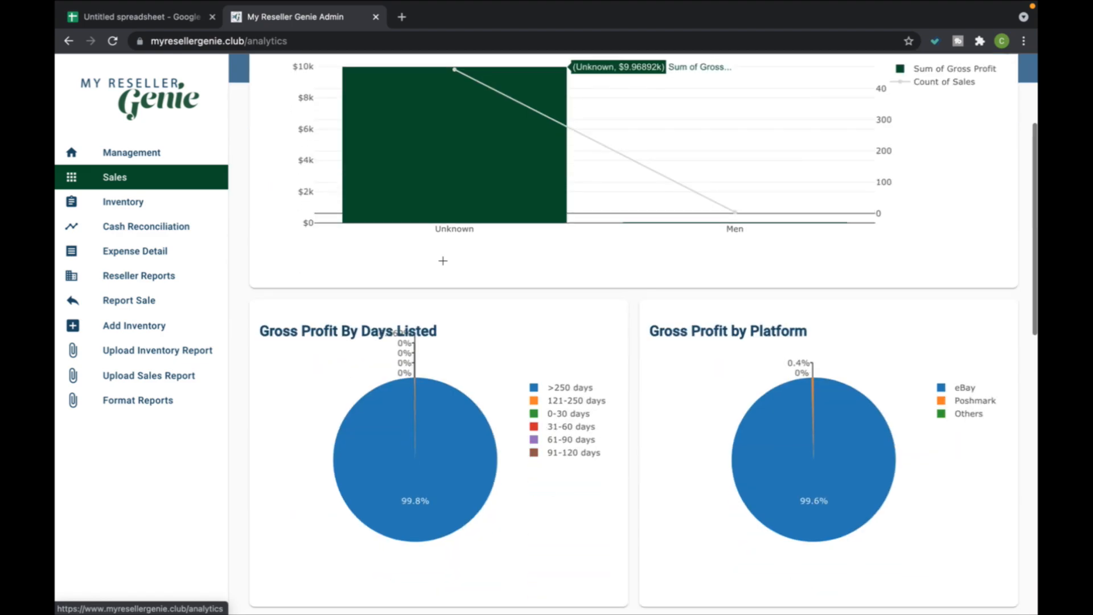
scroll(444, 254, down, 5)
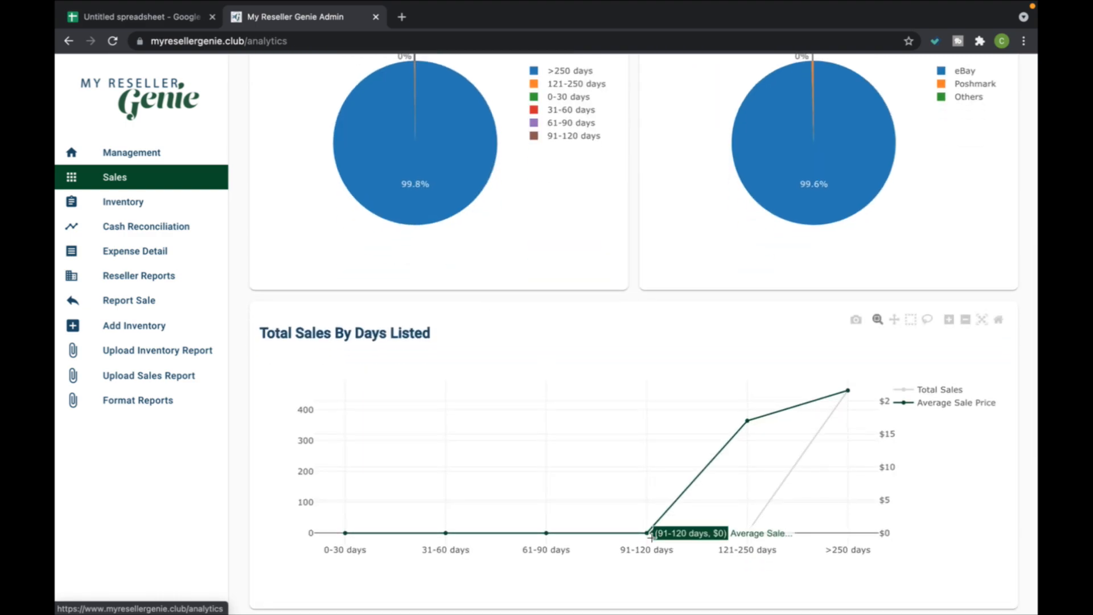
scroll(299, 310, down, 3)
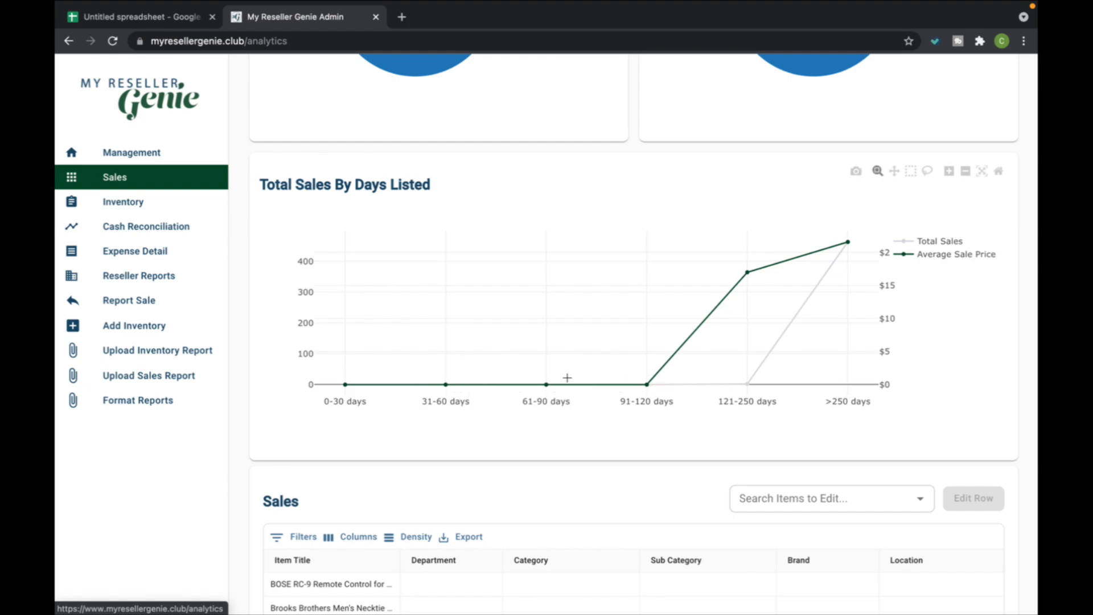
scroll(607, 397, down, 4)
scroll(473, 400, down, 15)
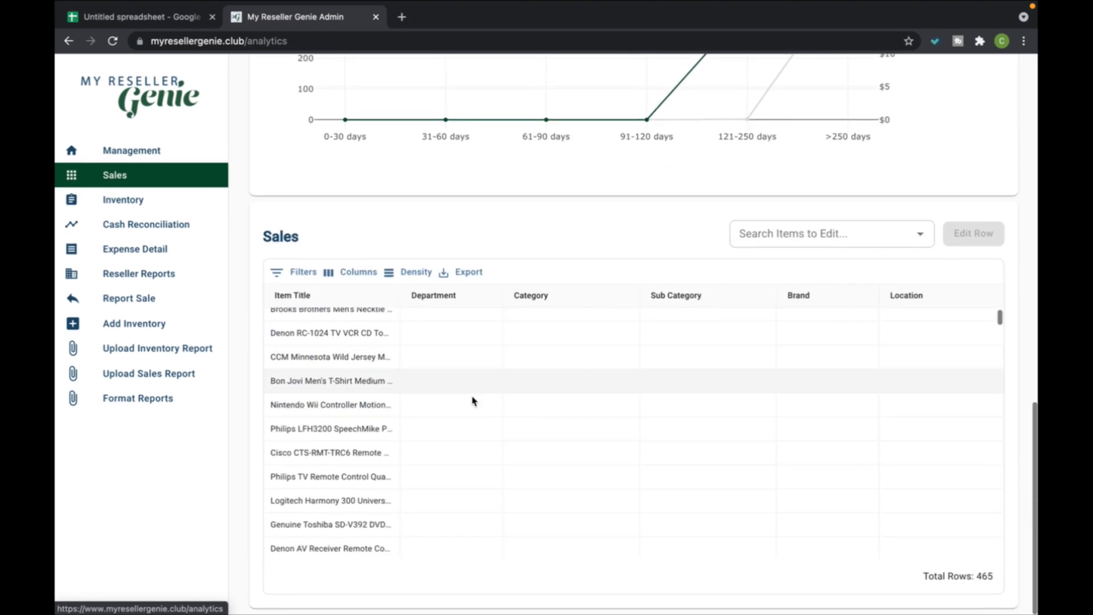
scroll(384, 404, down, 15)
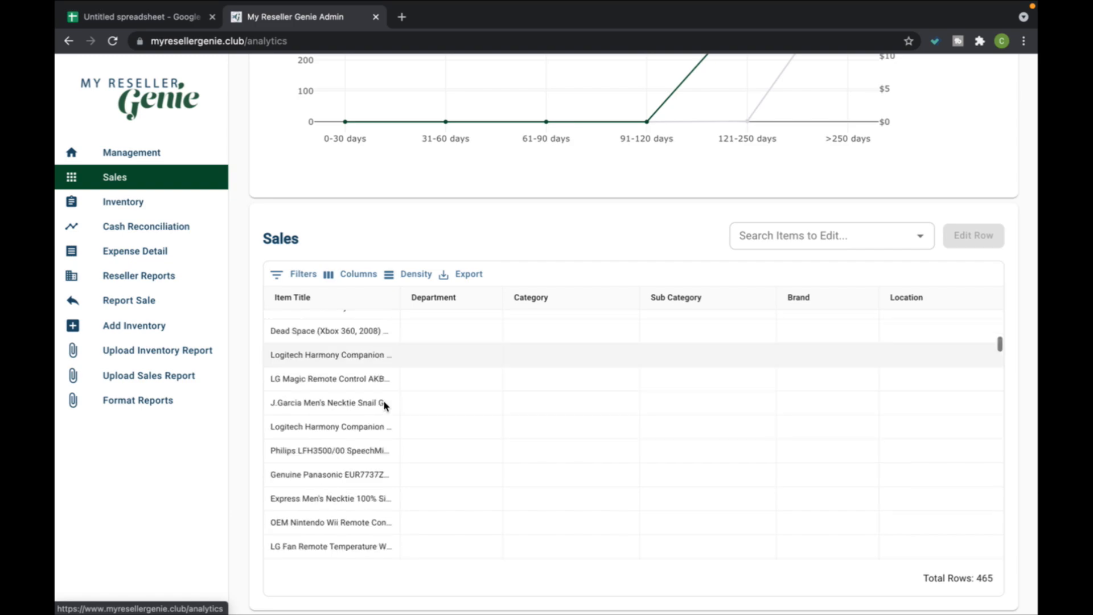
scroll(385, 410, up, 15)
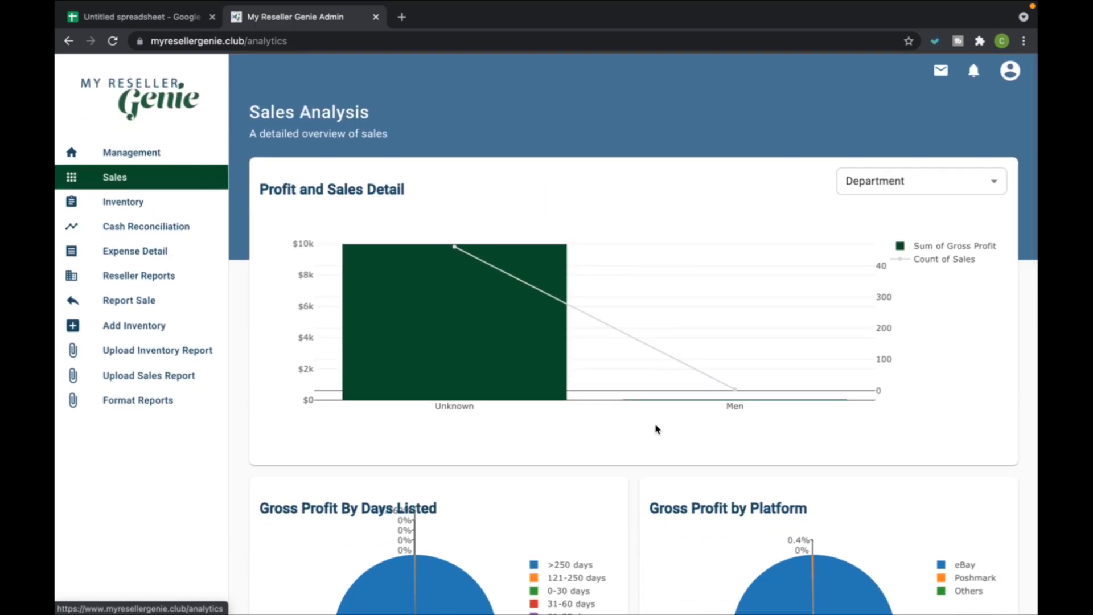
Step: Review the Company Management page's Profitability, Total Sales Summary and Assets To Liabilities charts down to the Financials Report
click(117, 153)
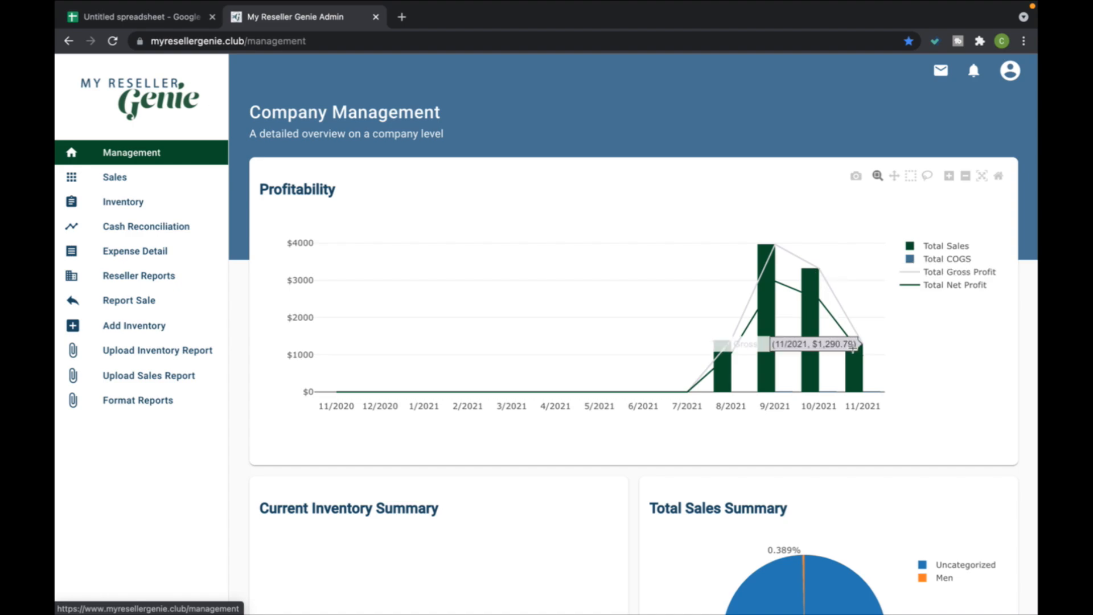
scroll(689, 285, down, 6)
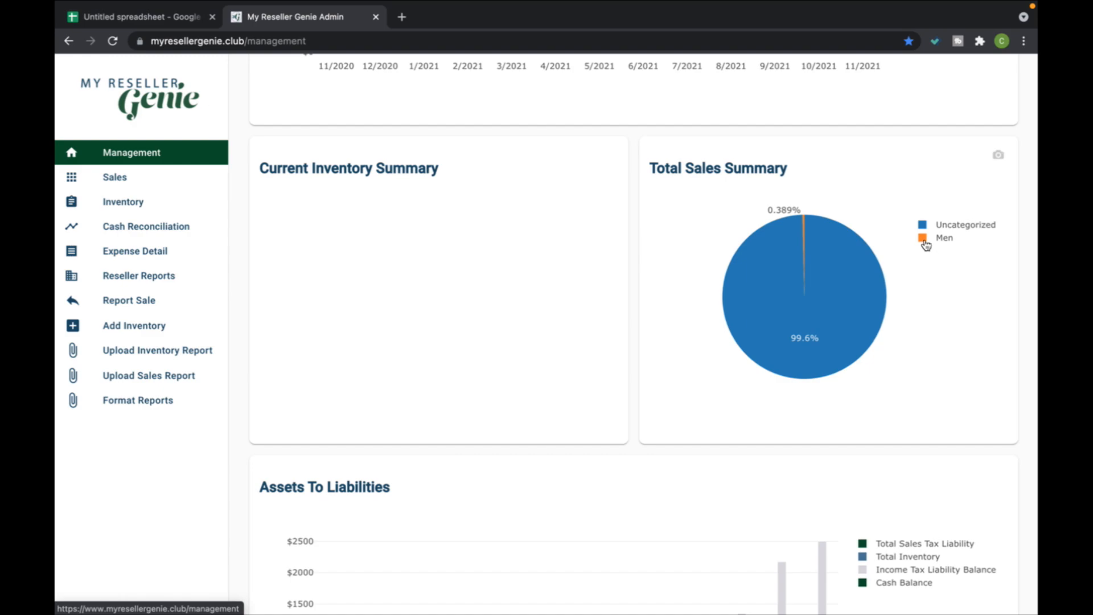
scroll(593, 351, down, 7)
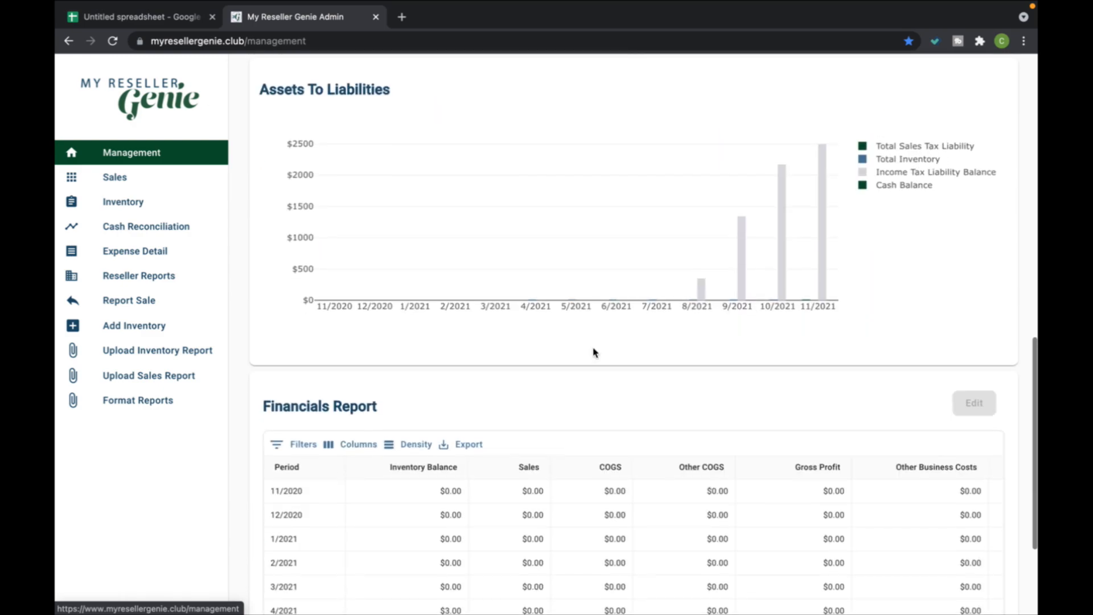
Step: Go through the Current Inventory table's items and its columns from Item Title to Purchase Price, List Date, Platforms Listed and Notes
click(144, 210)
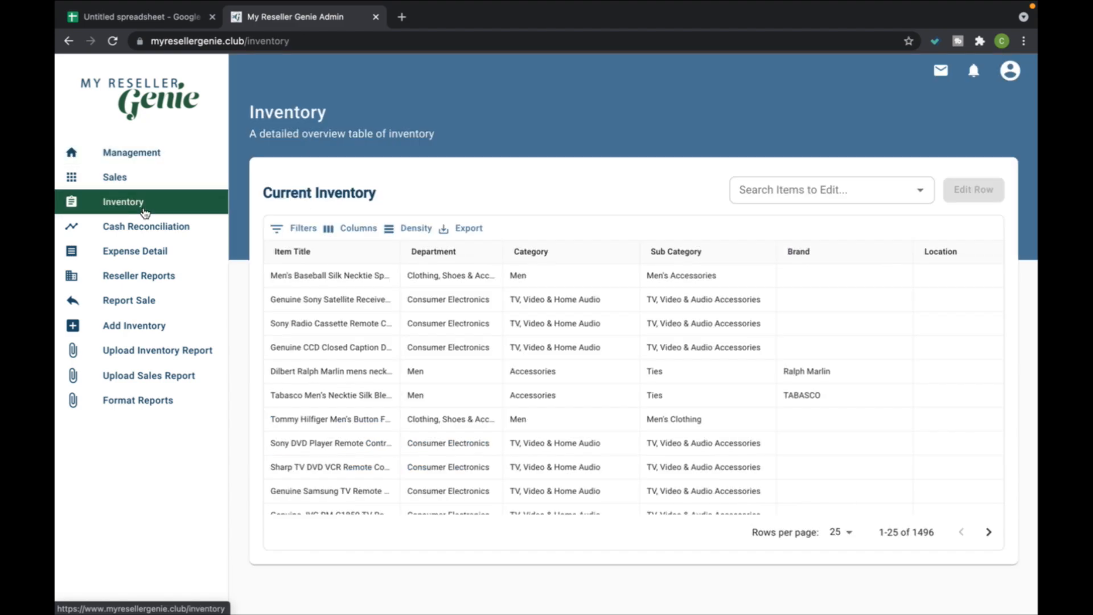
scroll(410, 318, down, 6)
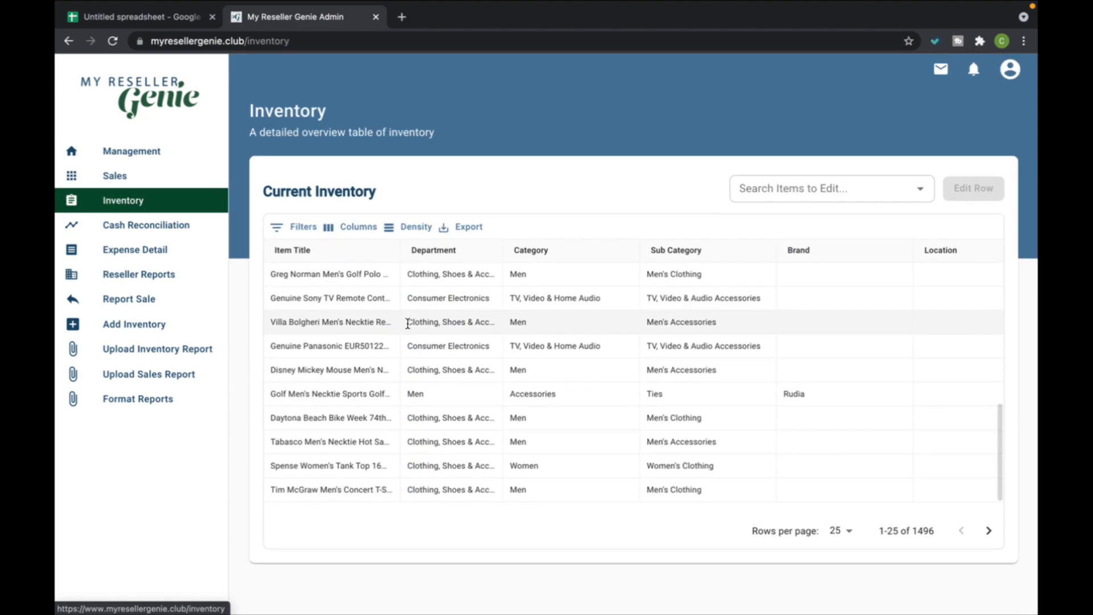
scroll(408, 318, up, 6)
scroll(602, 378, right, 10)
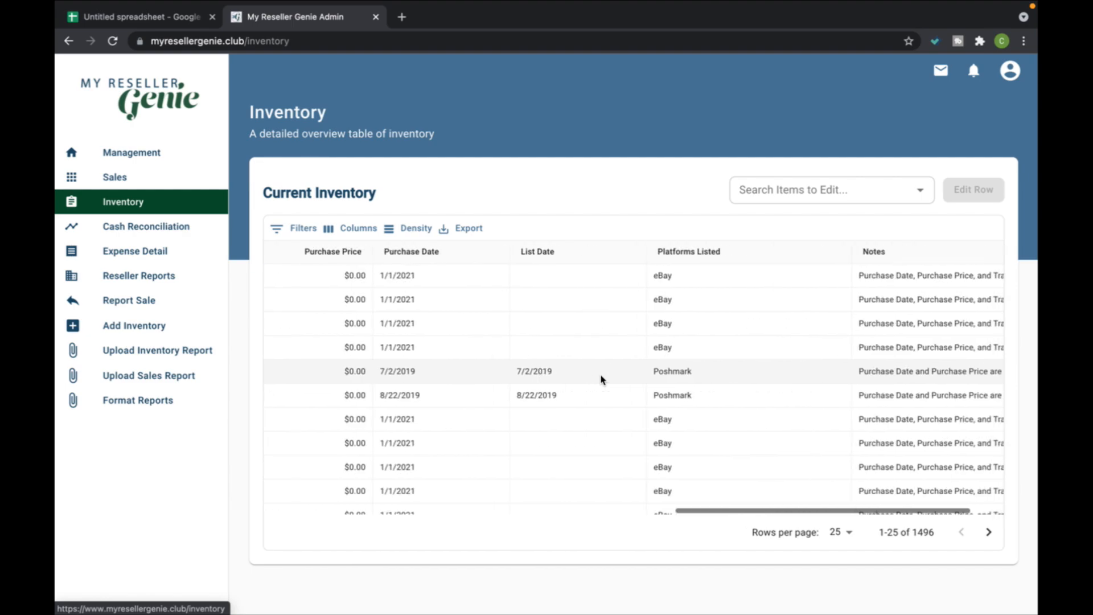
scroll(602, 380, left, 8)
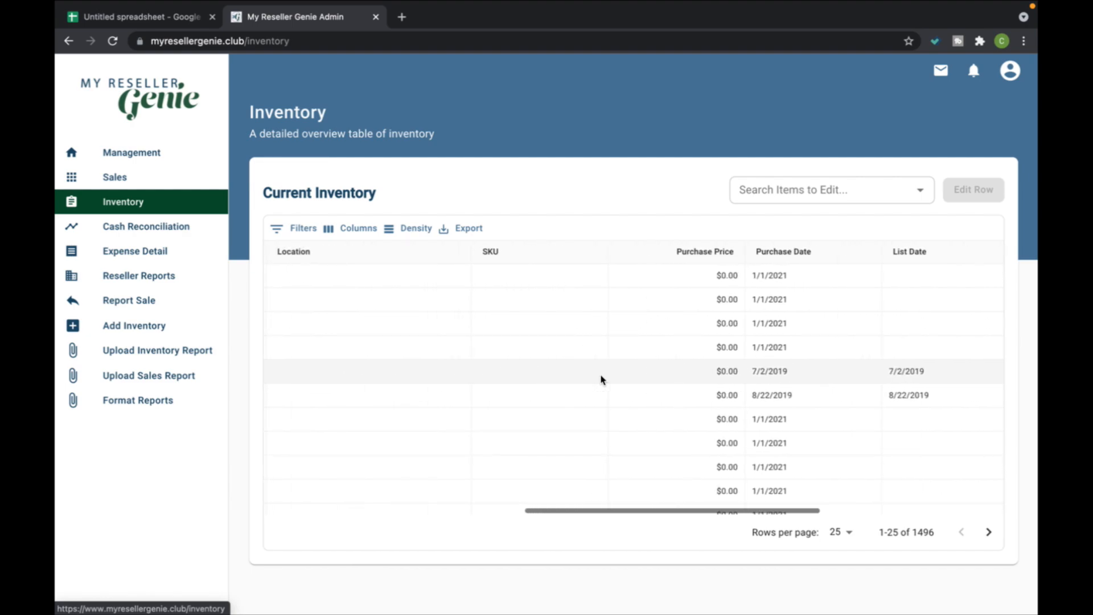
scroll(381, 302, left, 2)
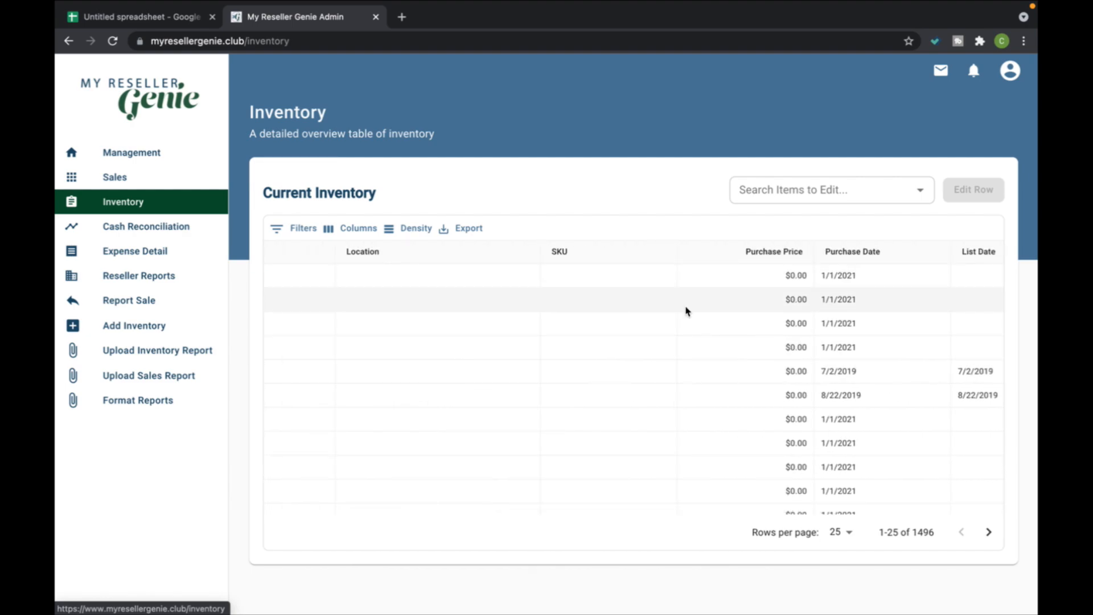
scroll(851, 305, right, 5)
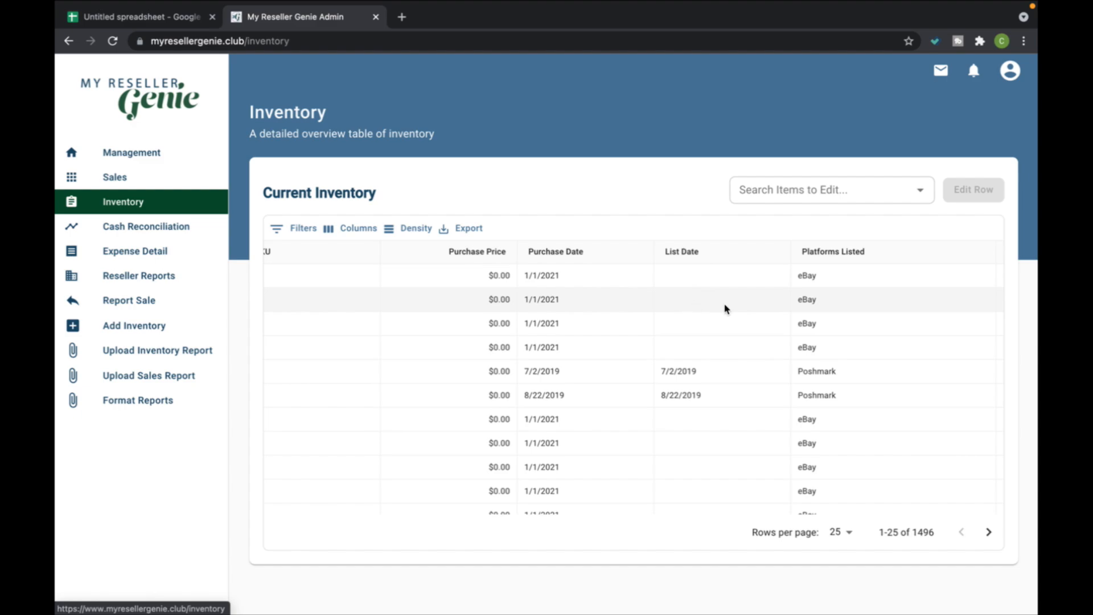
scroll(717, 285, right, 3)
scroll(734, 318, right, 3)
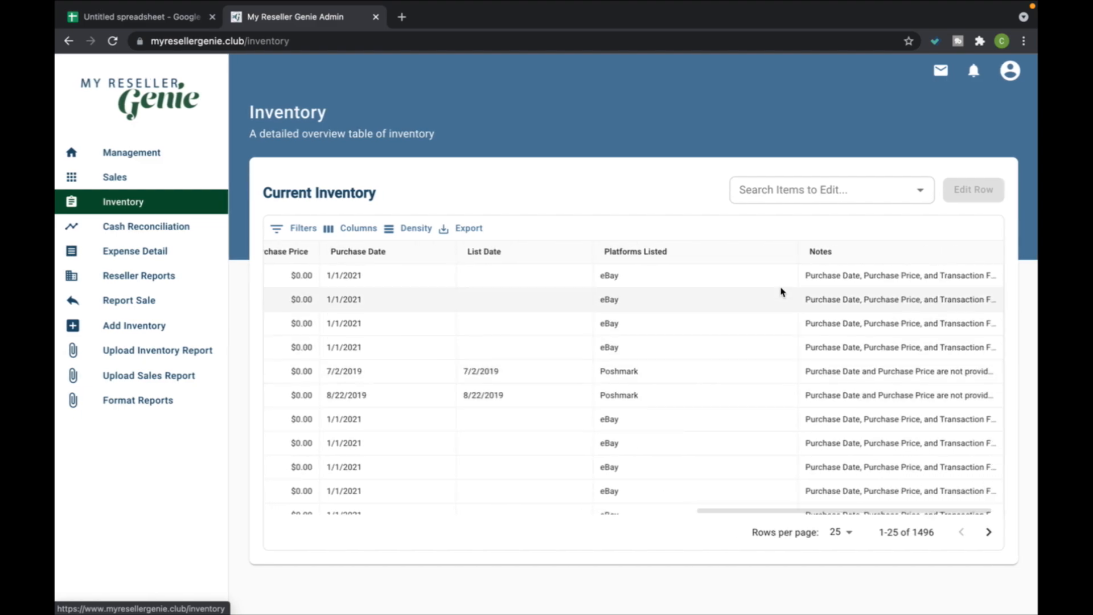
scroll(666, 334, left, 6)
scroll(547, 370, down, 1)
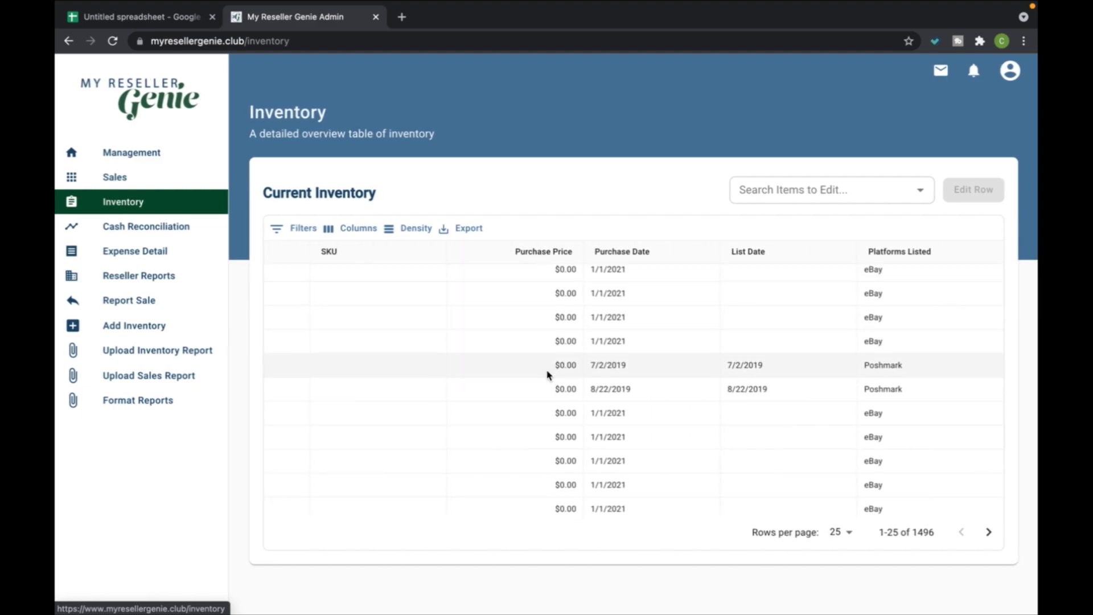
scroll(547, 373, down, 1)
scroll(548, 373, up, 2)
scroll(550, 373, left, 3)
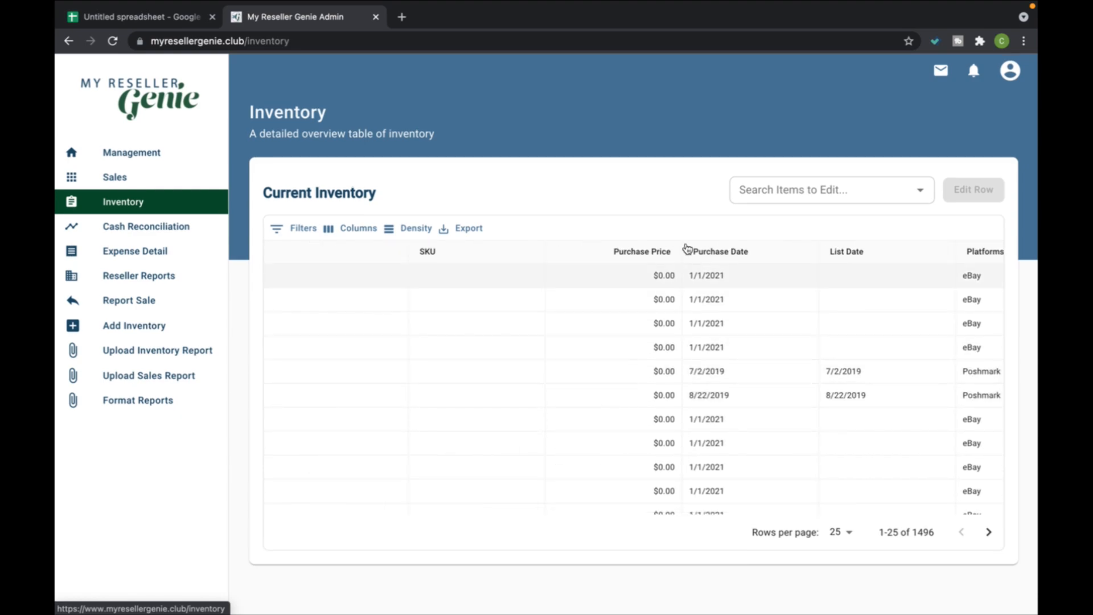
scroll(697, 353, left, 5)
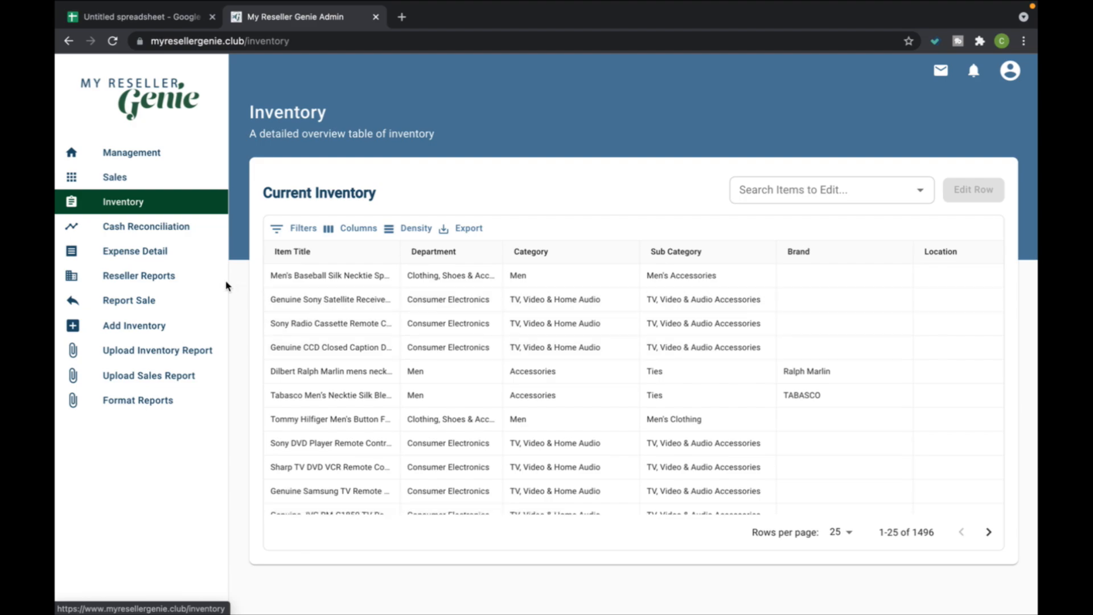
Step: Look over the Expense Detail page, Reseller Reports and the Report Sale form, and return to the Inventory page
click(142, 251)
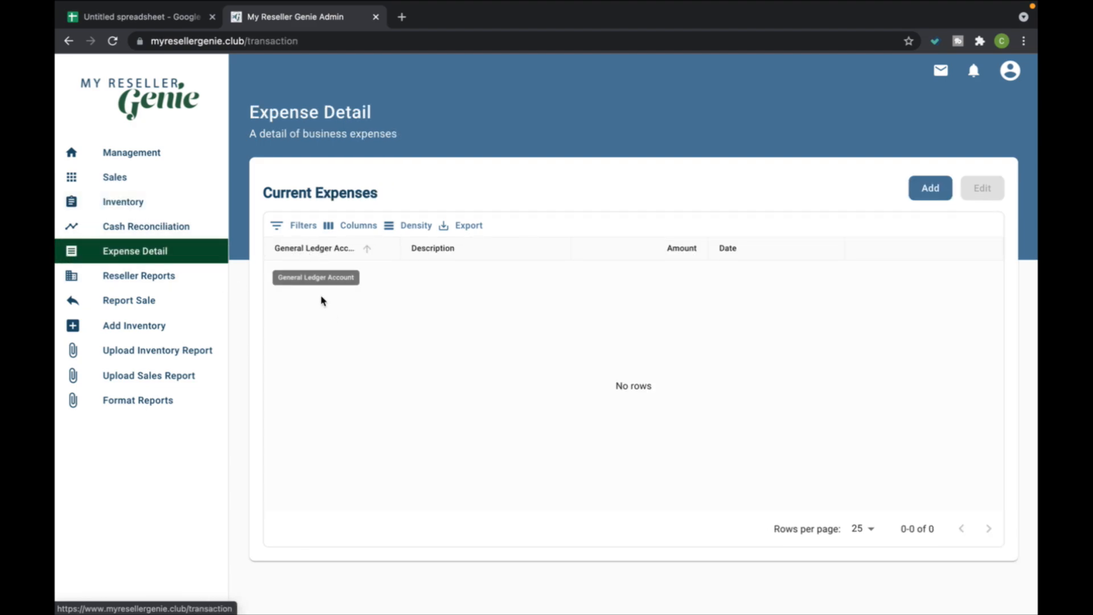
click(168, 282)
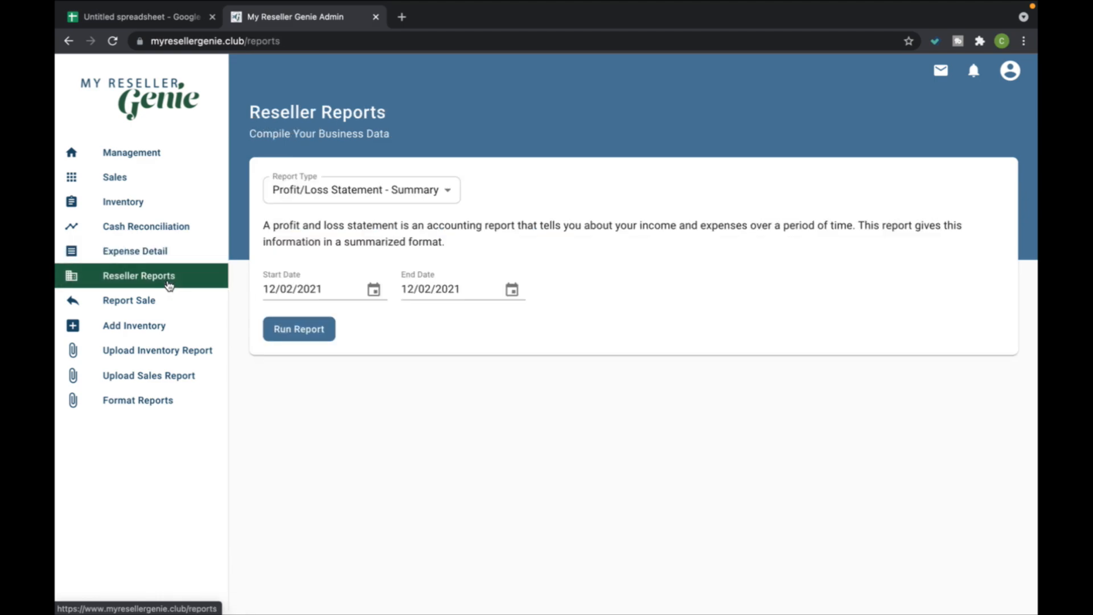
click(152, 301)
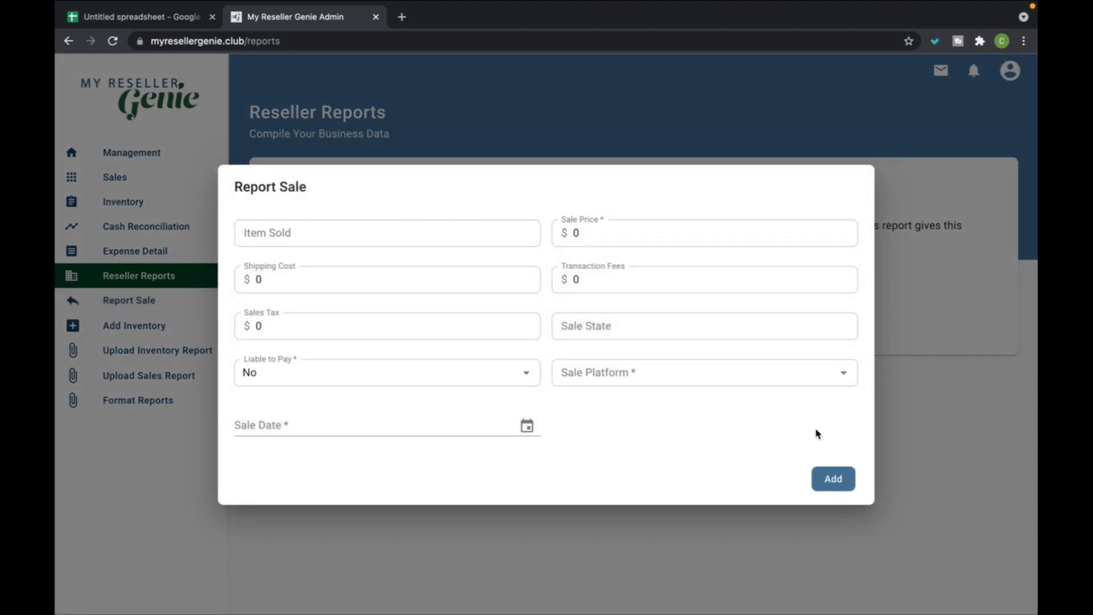
click(492, 159)
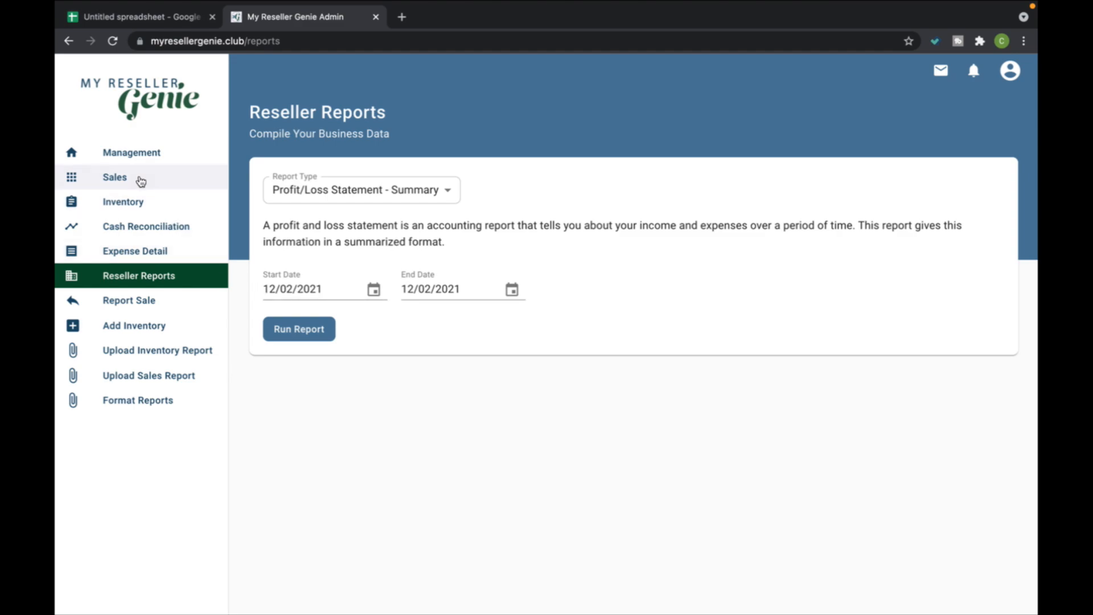
click(135, 178)
click(136, 206)
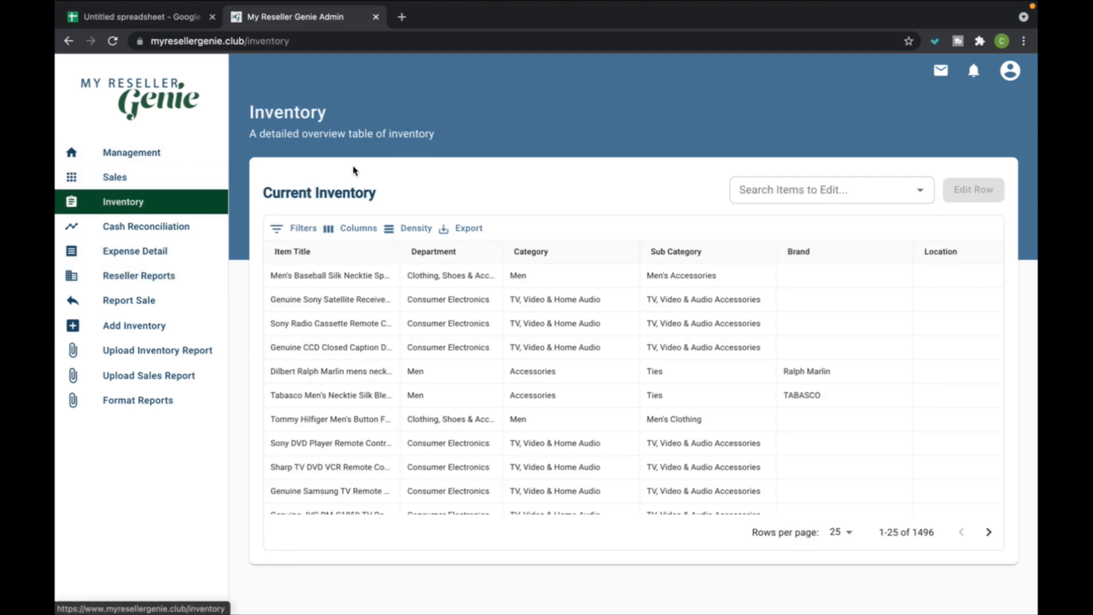
Step: Open the Add Inventory form and check the choices offered for Department, Category and Sub category
click(121, 326)
click(330, 193)
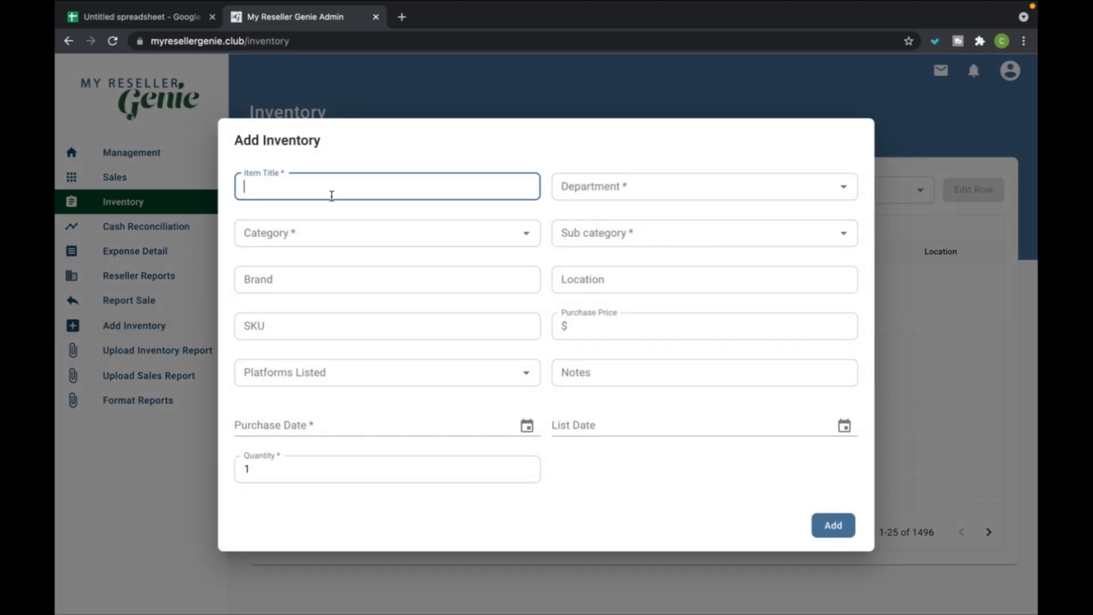
click(596, 186)
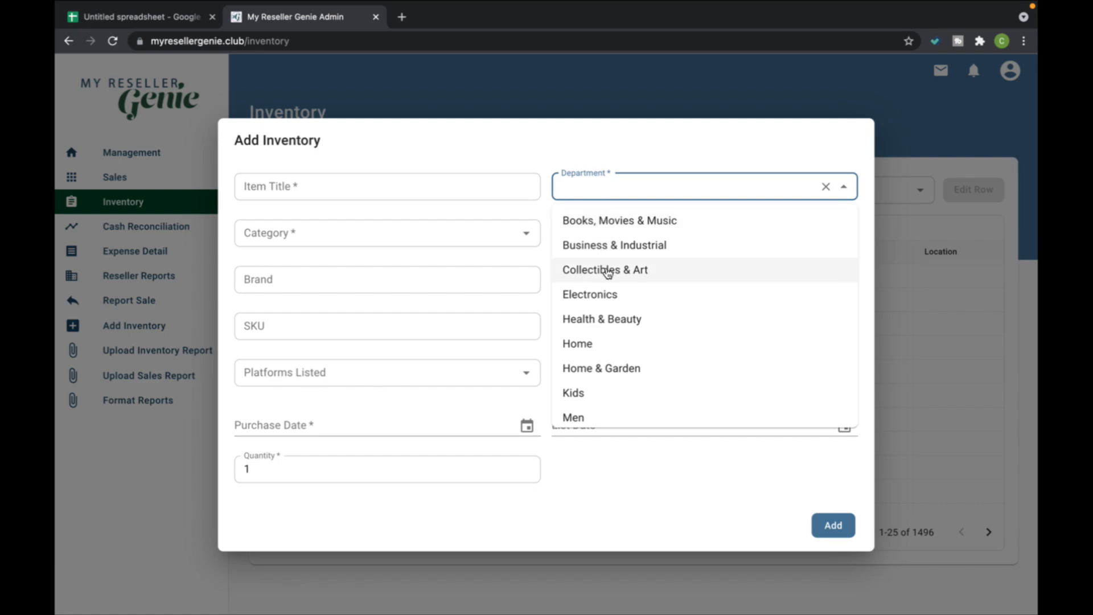
scroll(608, 273, down, 3)
click(392, 234)
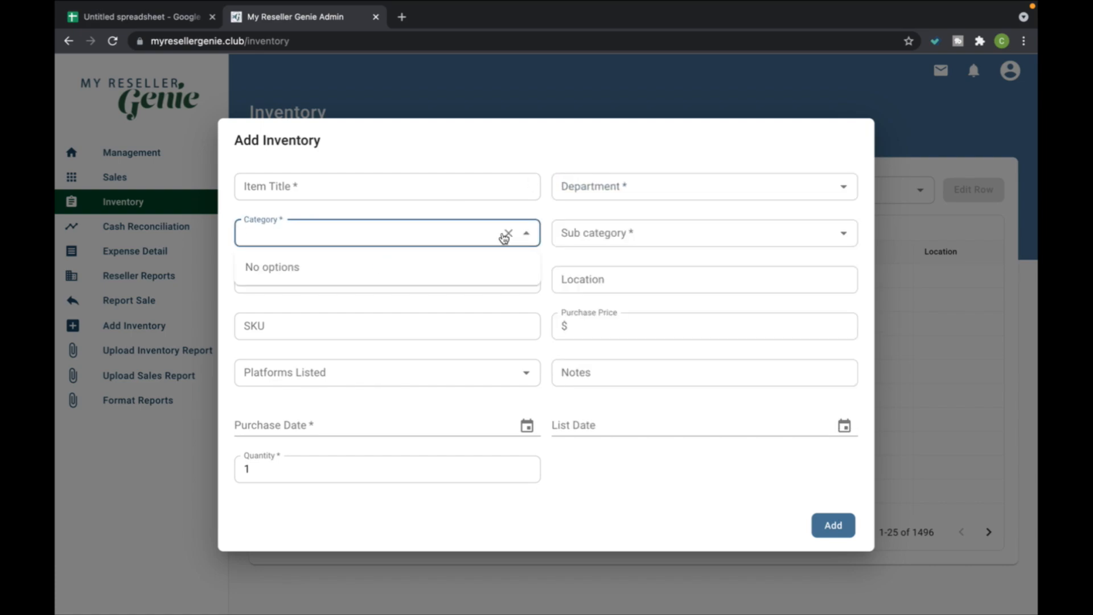
click(613, 240)
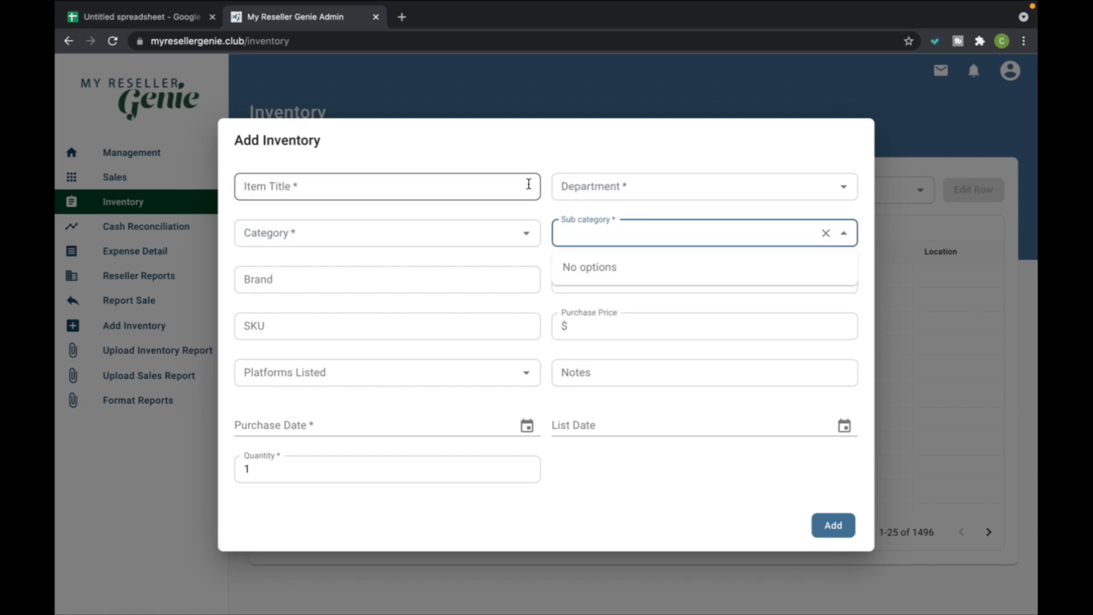
Step: Title the new inventory item NIKE SHIRT GREEN and set its department to Men
click(501, 187)
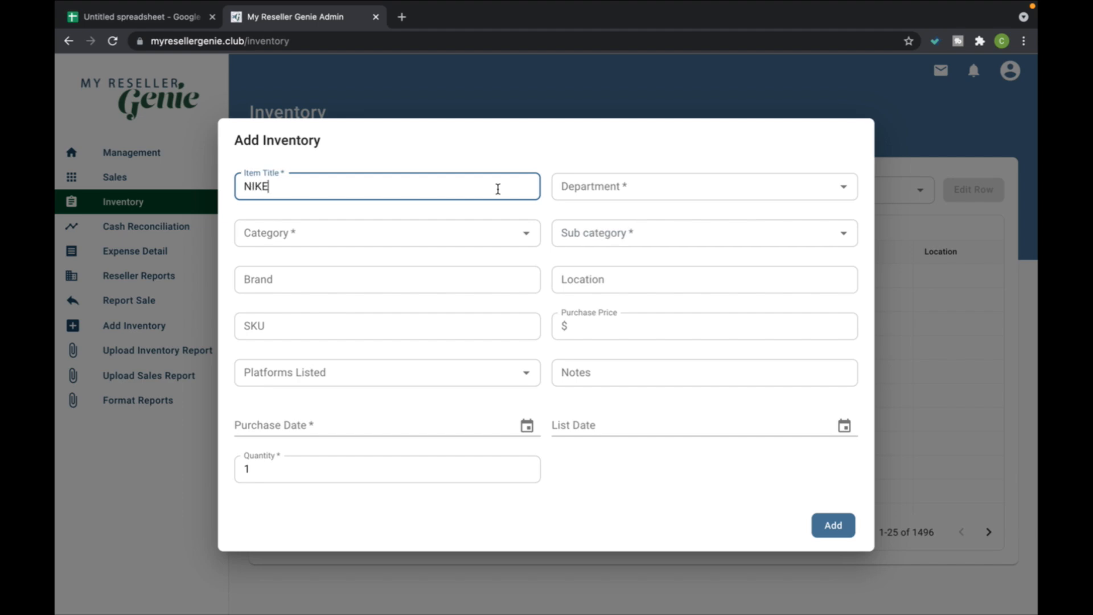
click(765, 188)
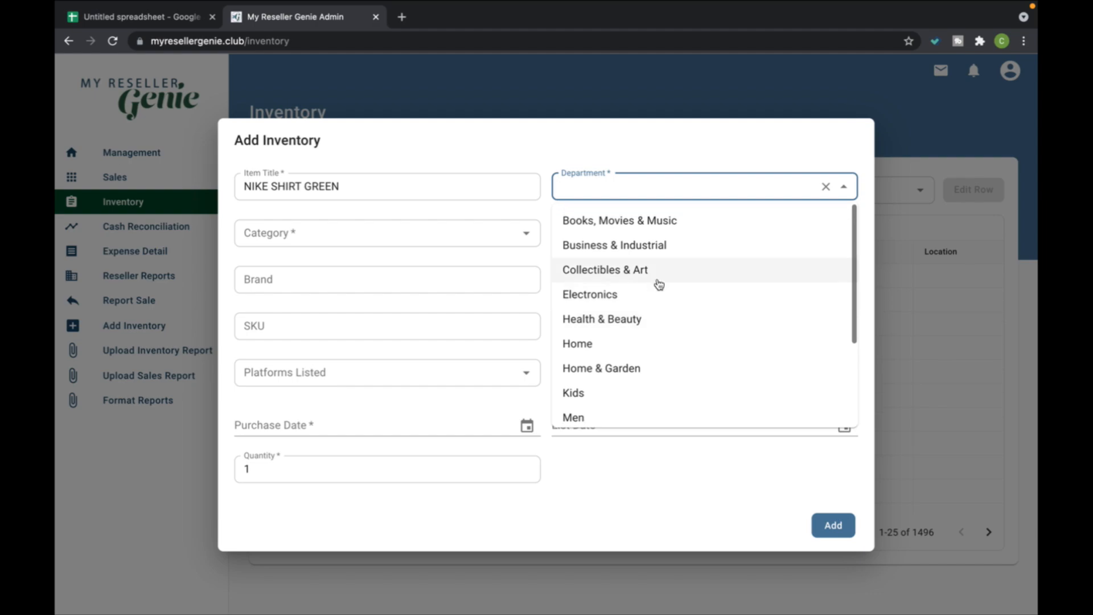
scroll(656, 283, down, 3)
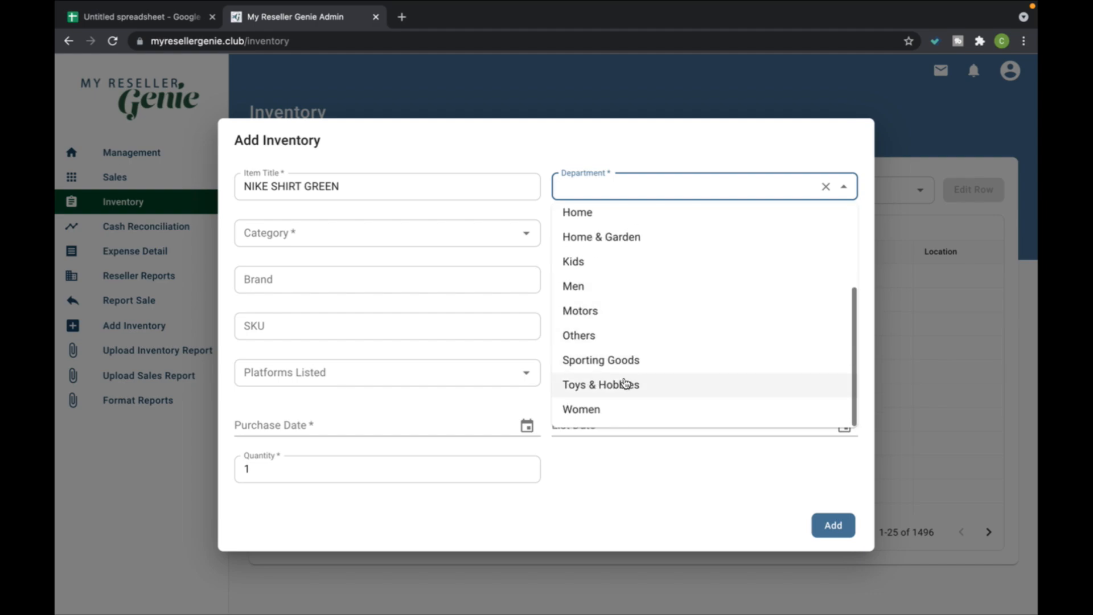
click(602, 287)
Step: Set the item's category to Shirts, its sub category to Polos and its brand to Nike
click(418, 232)
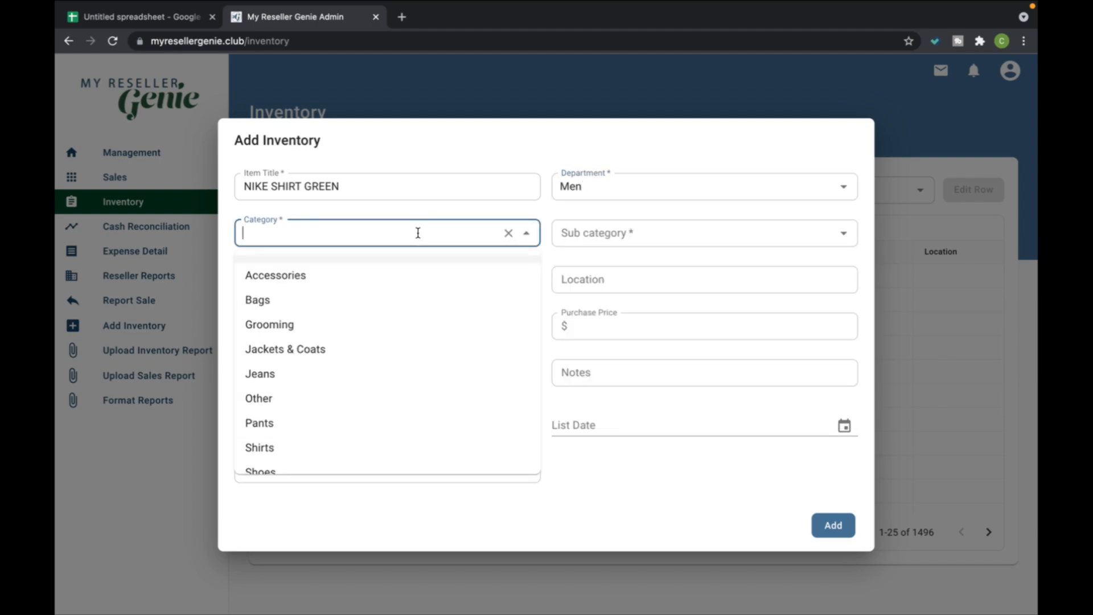
scroll(335, 351, down, 2)
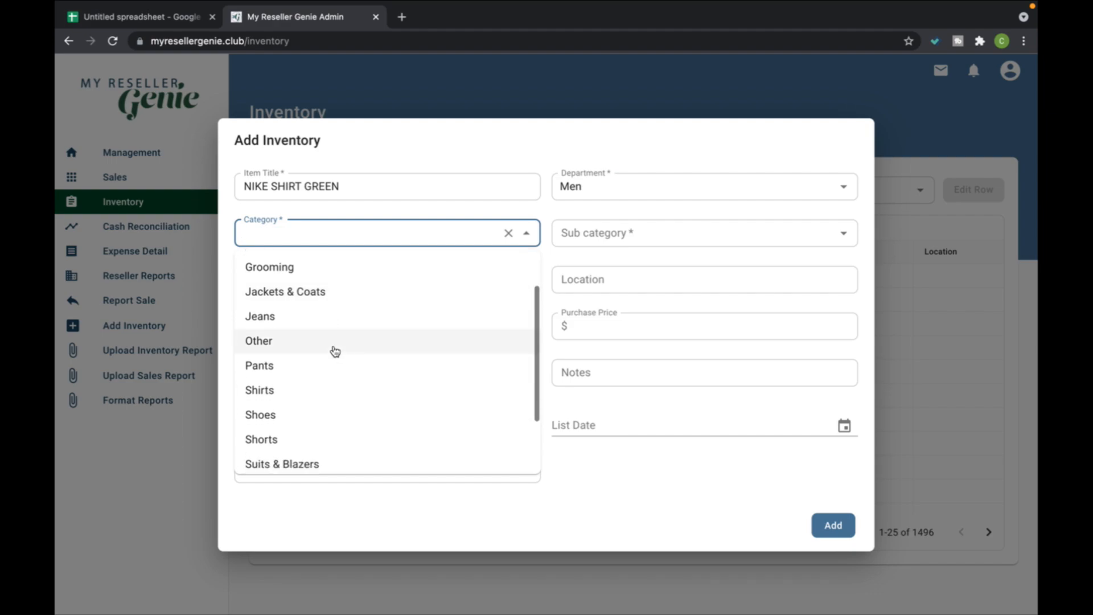
click(305, 388)
click(580, 242)
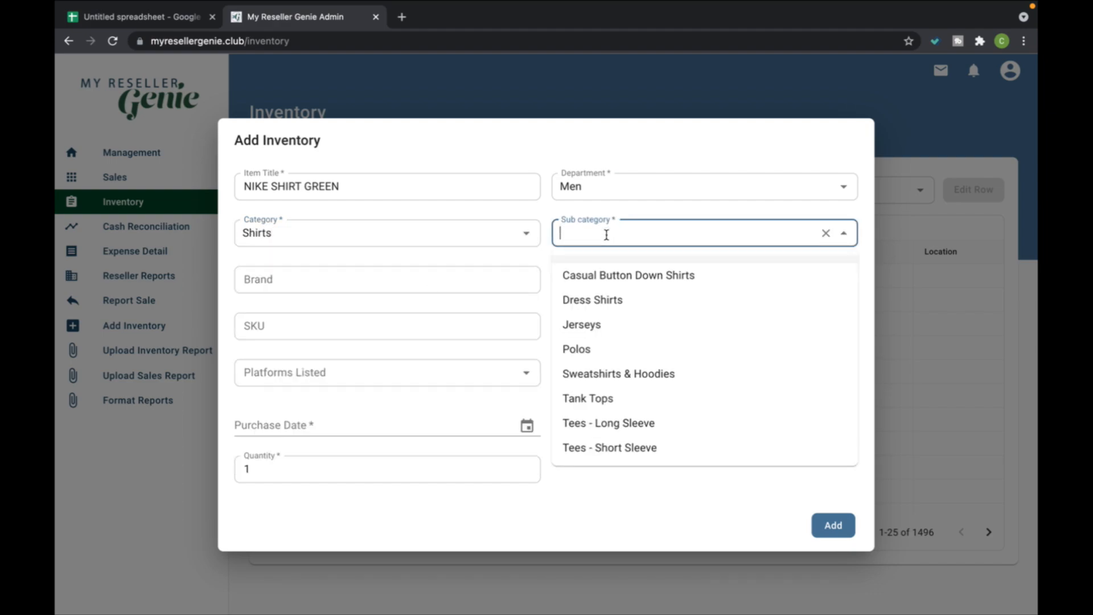
click(615, 350)
click(394, 291)
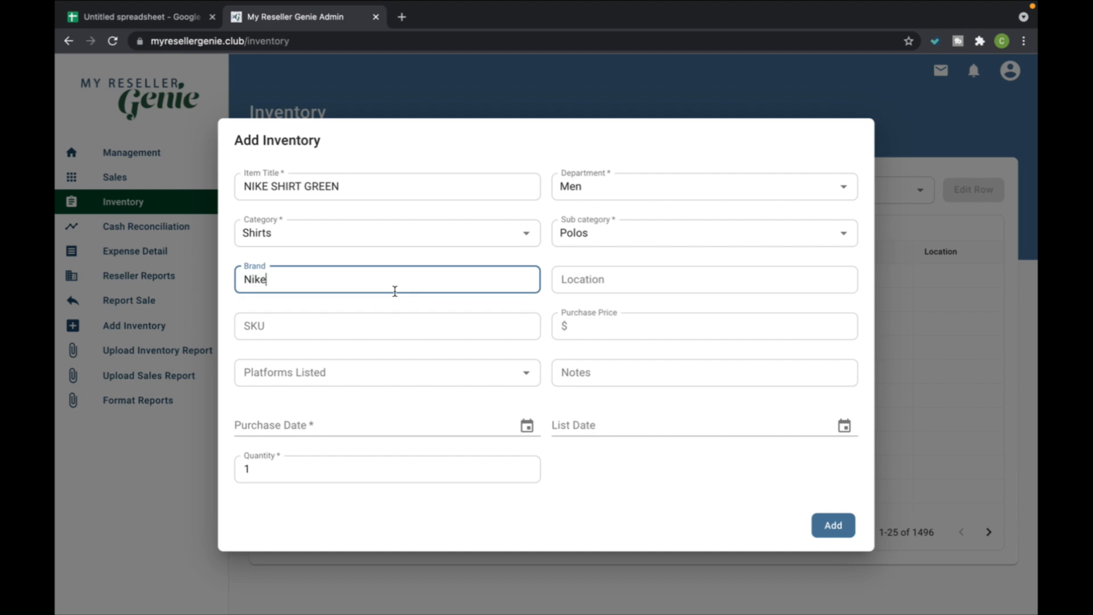
Step: Set the new item's SKU to A1 and its purchase price to $3, leaving the location blank
click(602, 279)
text(A)
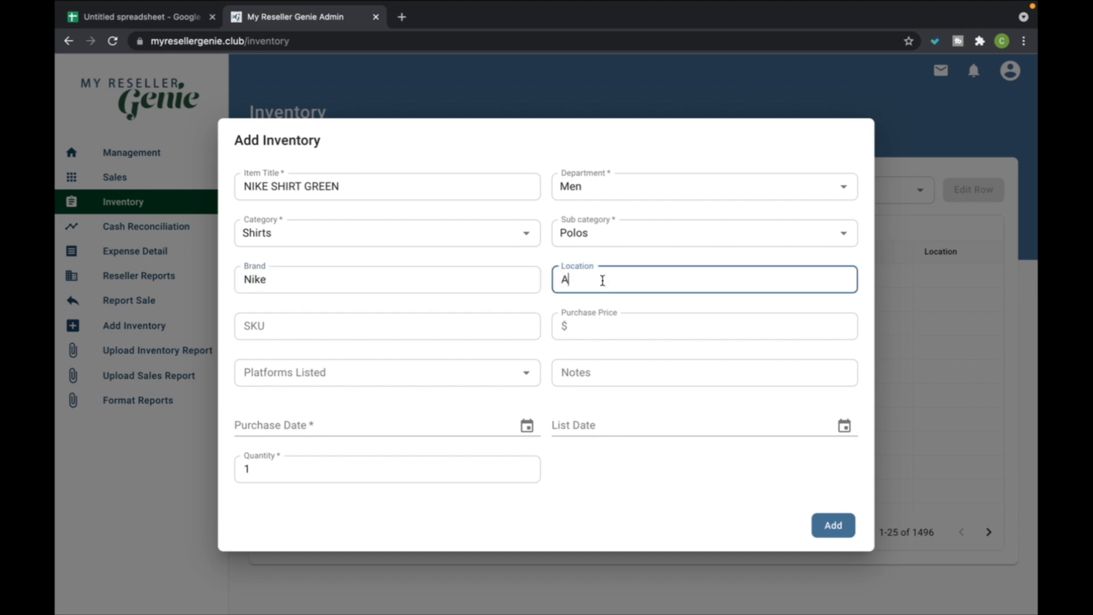
text(1)
click(425, 334)
click(585, 285)
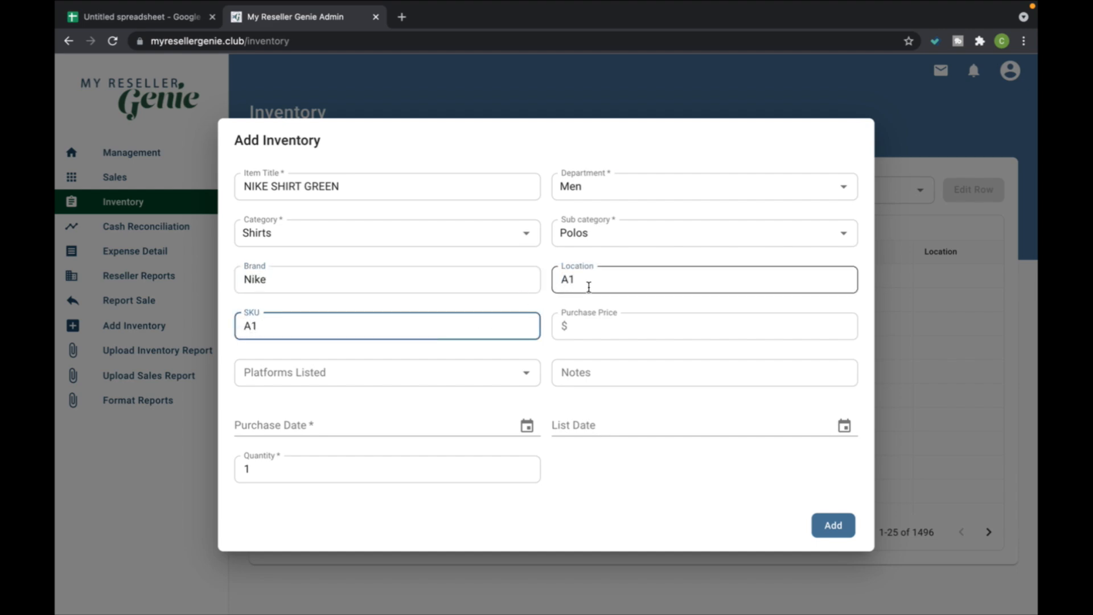
key(BackSpace)
key(BackSpace)
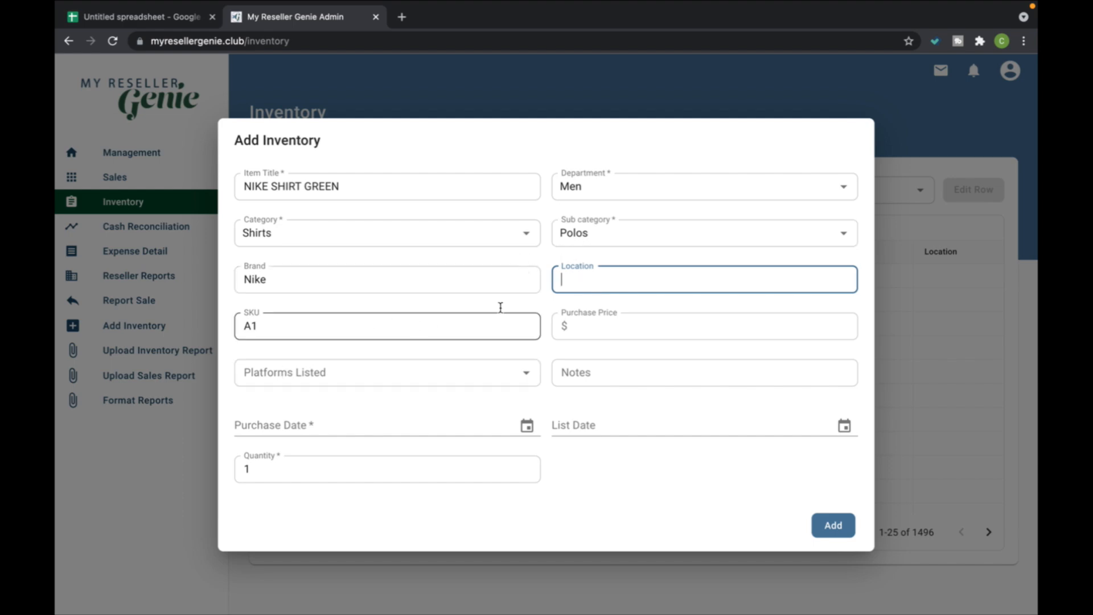
click(607, 336)
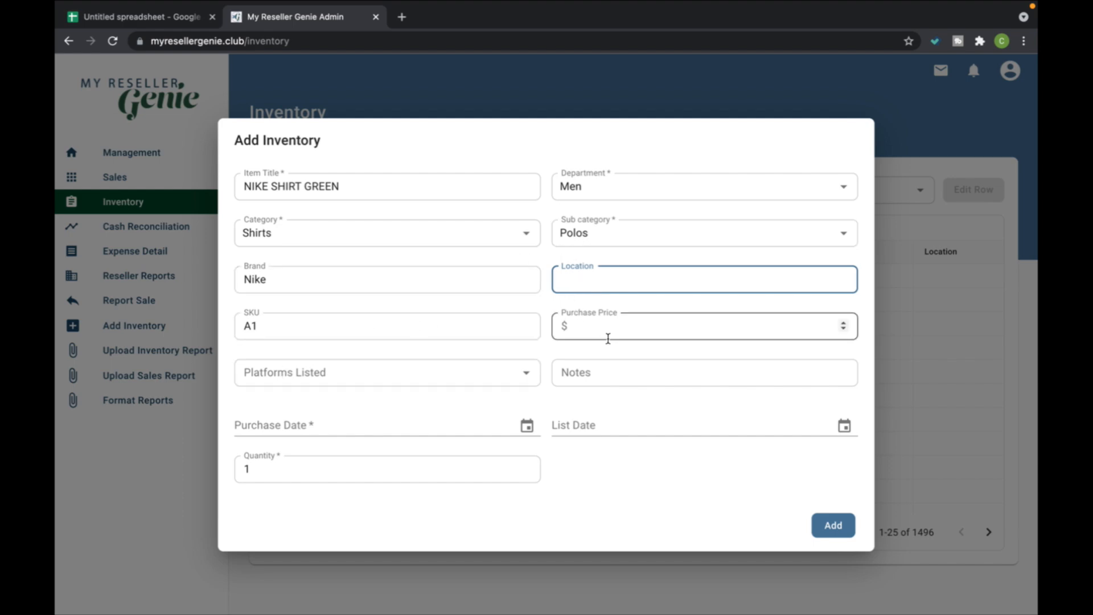
Step: Add eBay to the item's listed platforms
click(429, 378)
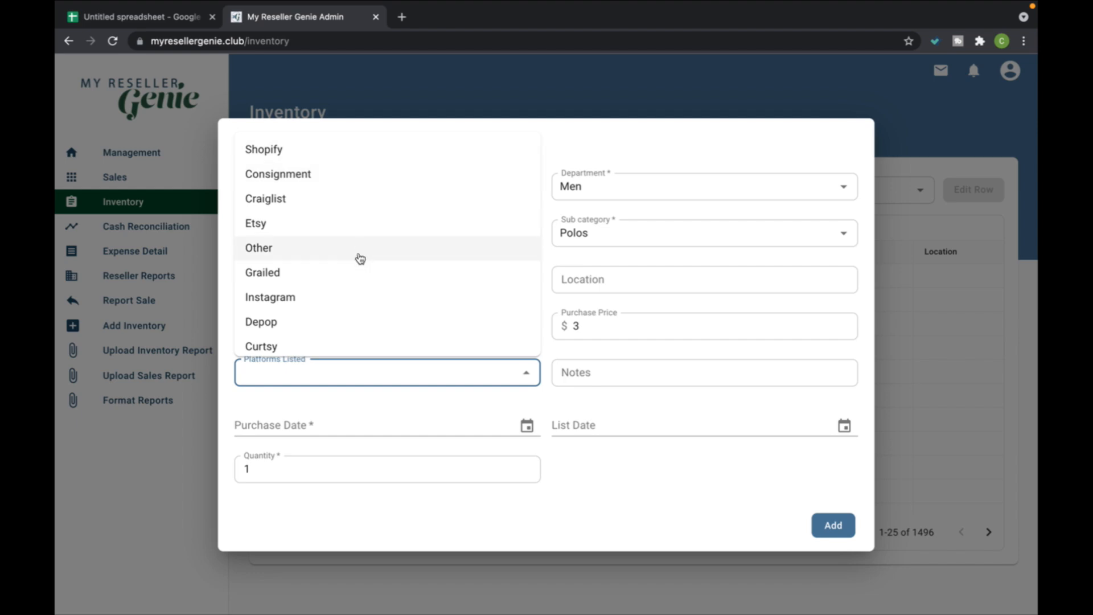
scroll(360, 259, down, 3)
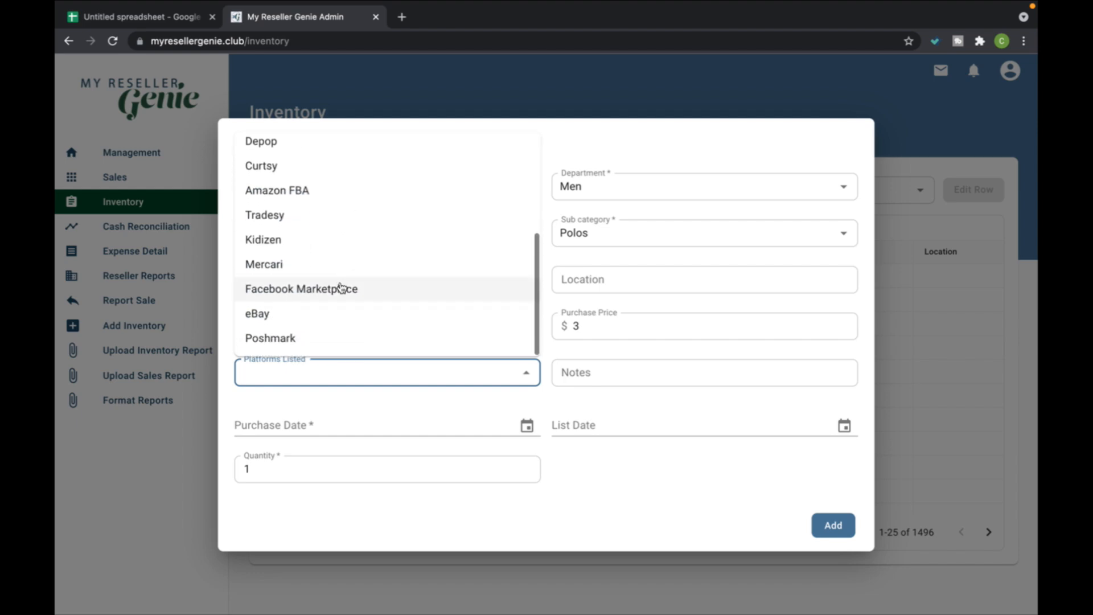
click(320, 310)
click(352, 380)
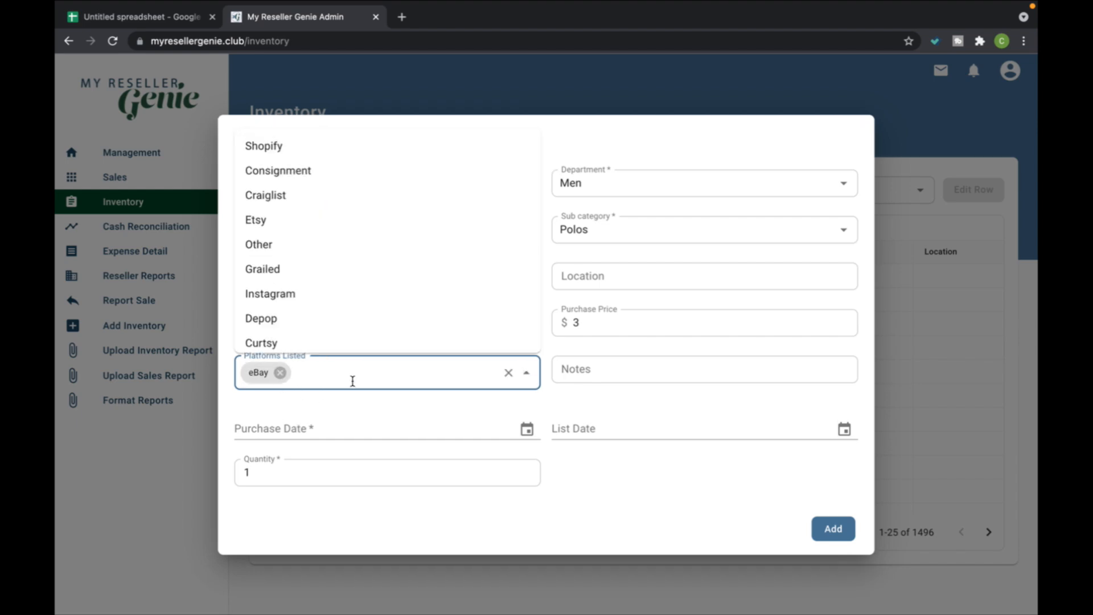
click(296, 155)
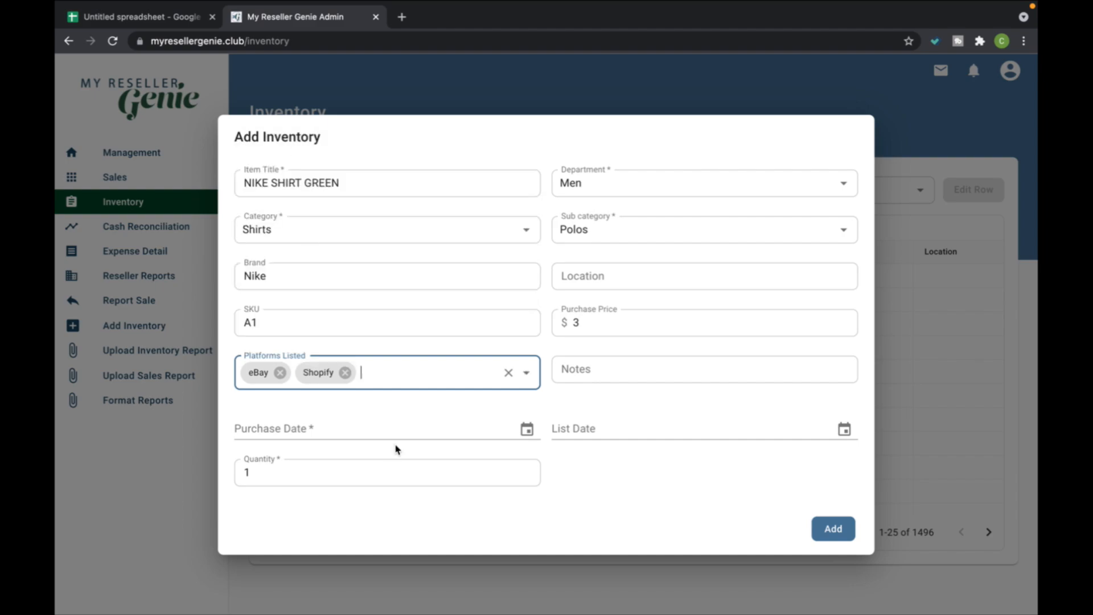
click(344, 374)
Step: Add Poshmark to the item's listed platforms and enter the note Black Nike Checkmark with Glitter
click(351, 377)
scroll(337, 313, up, 3)
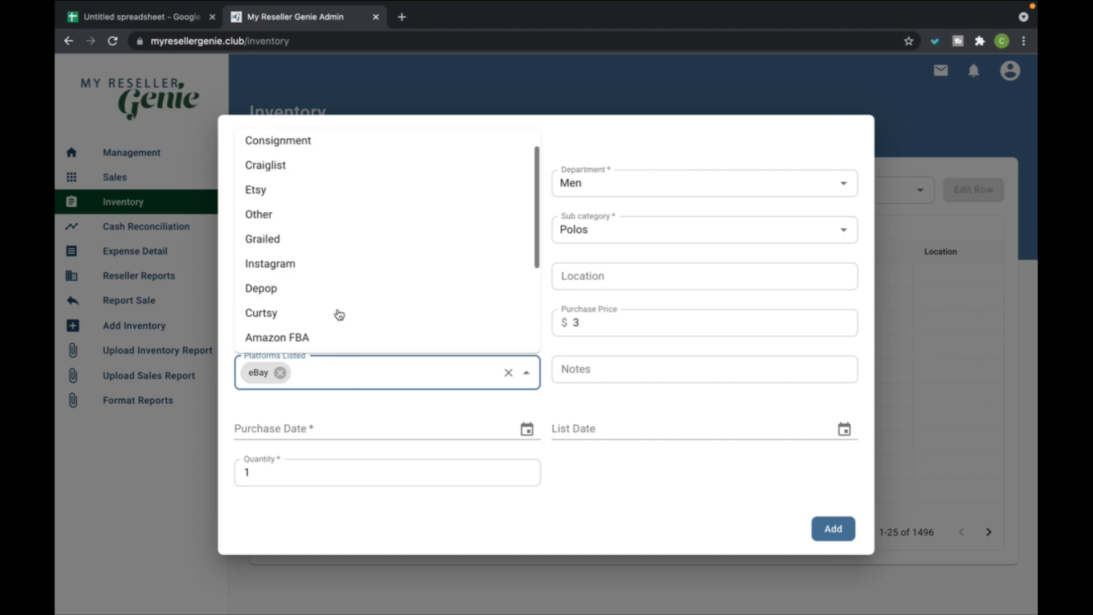
scroll(324, 285, down, 4)
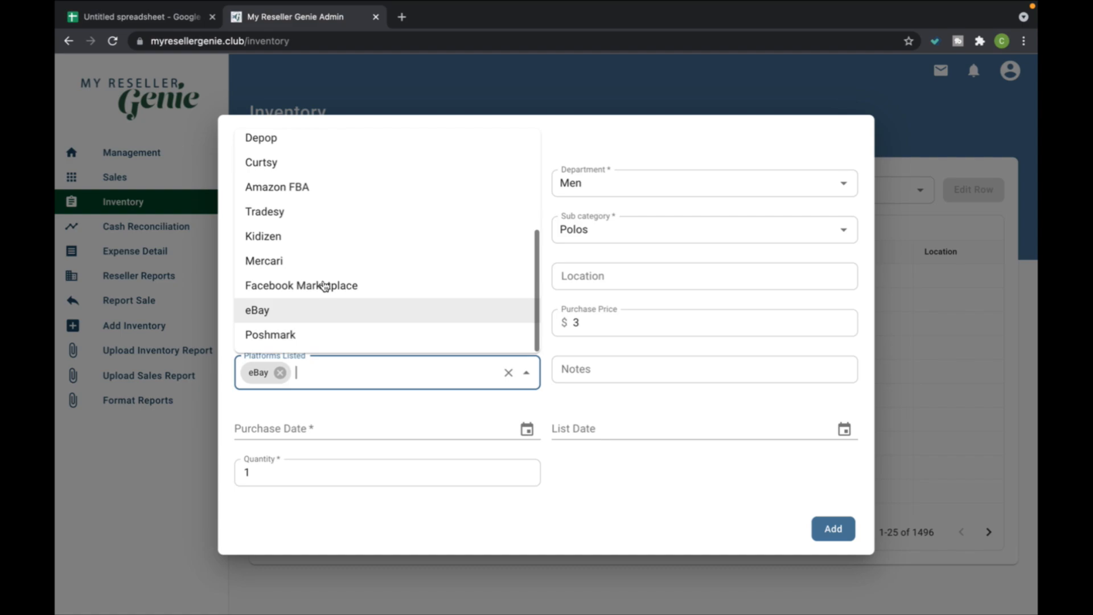
click(313, 336)
click(625, 371)
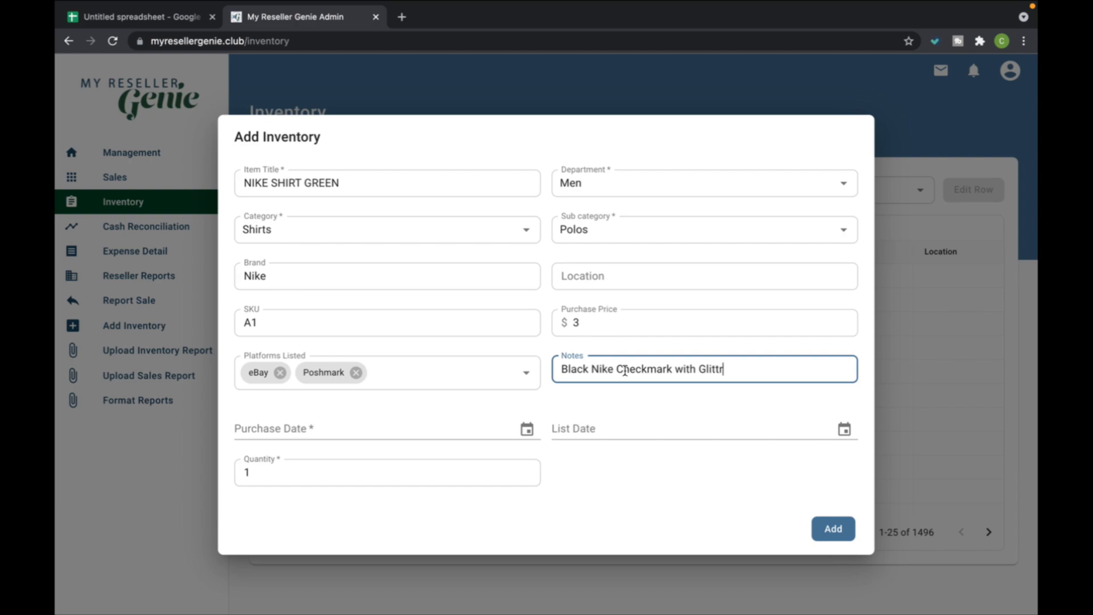
Step: Set the item's purchase date to 01/01/2022 and its list date to 01/02/2022
click(355, 435)
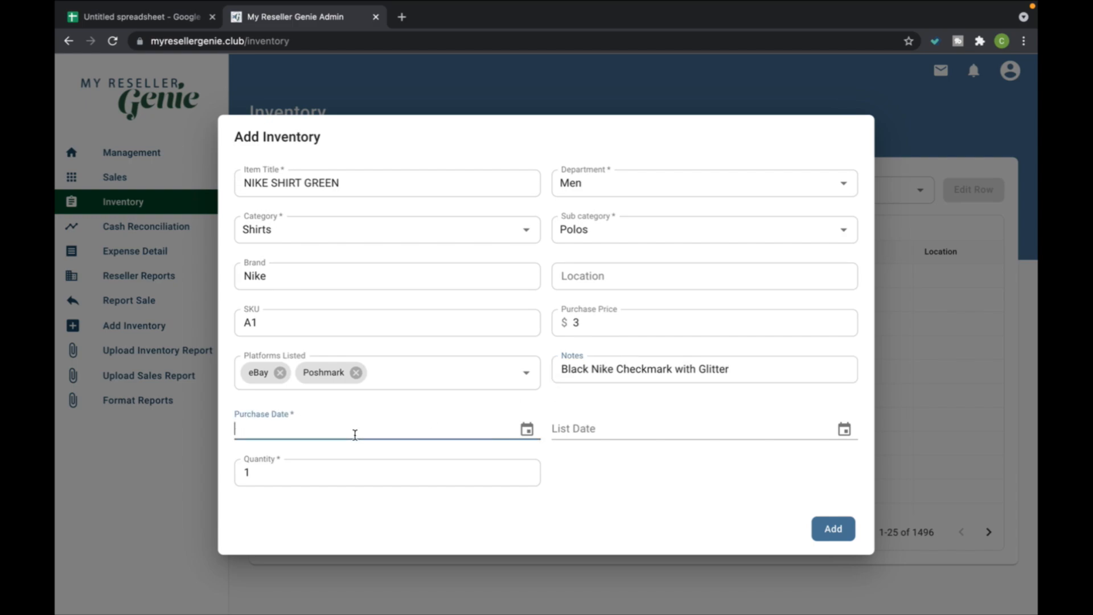
click(525, 430)
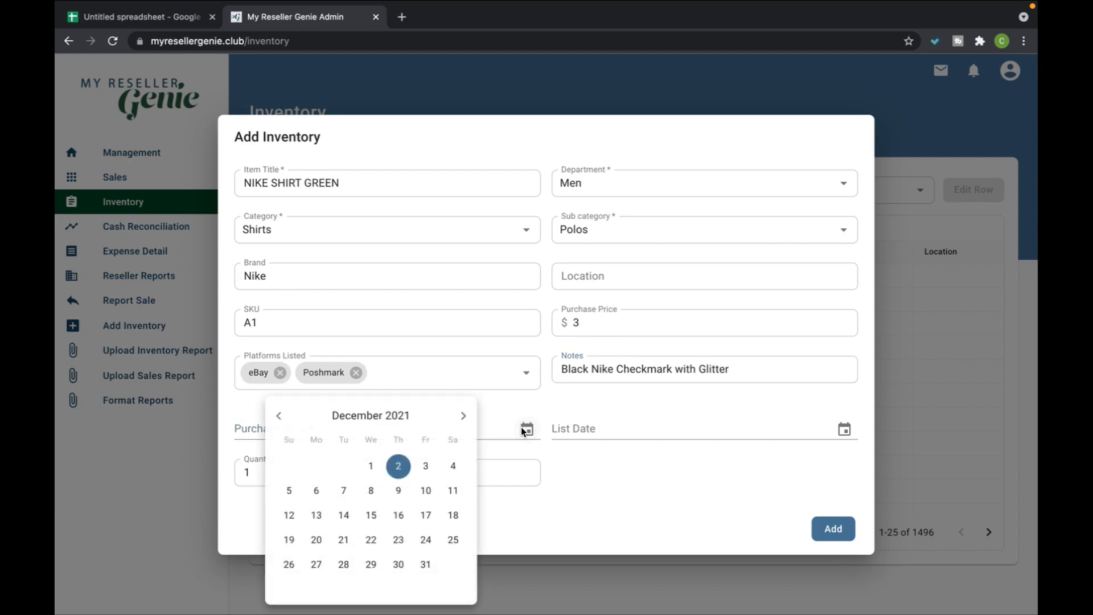
click(455, 415)
click(451, 464)
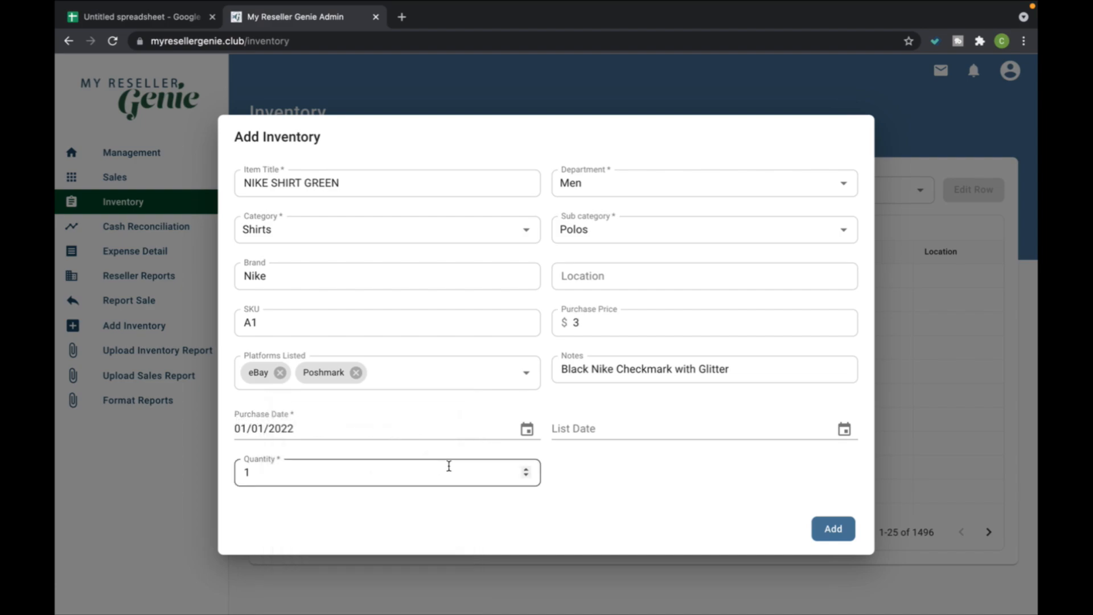
click(600, 438)
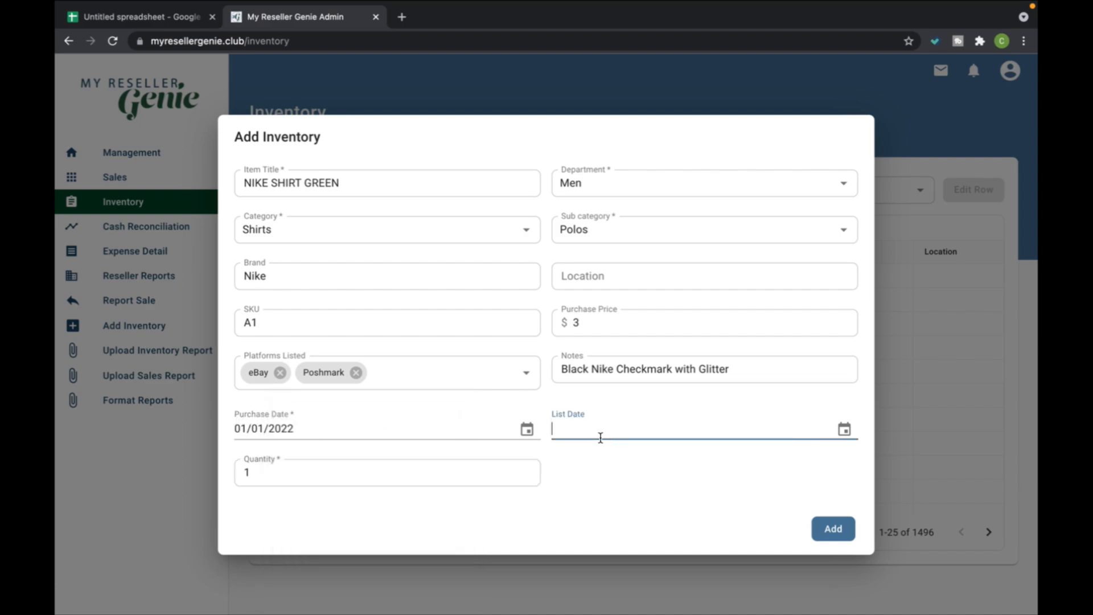
click(844, 429)
click(779, 416)
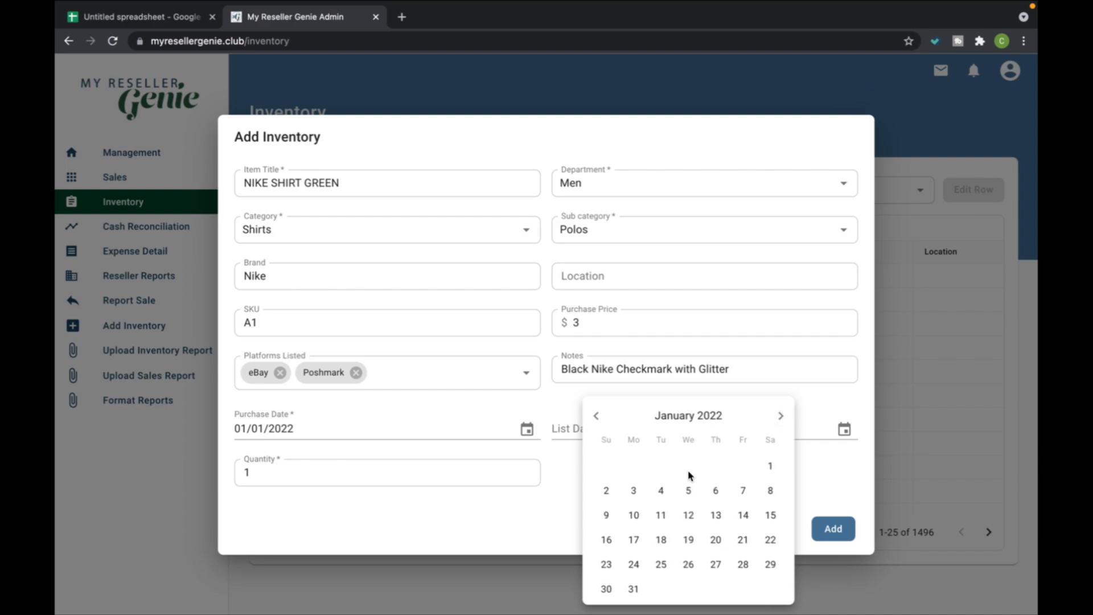
click(606, 490)
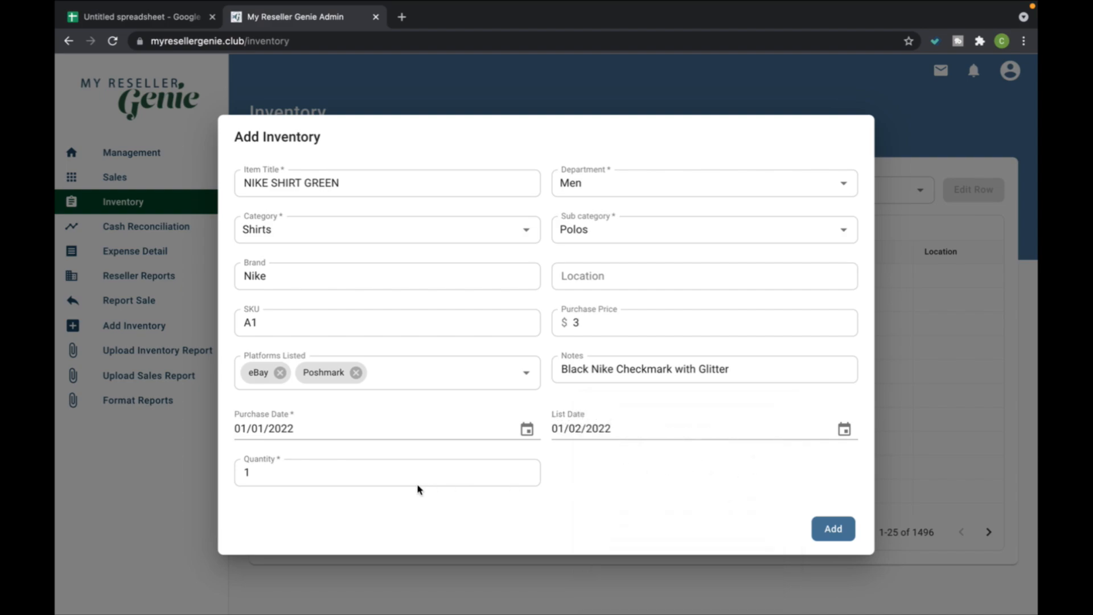
Step: Add the new item to the inventory with a quantity of 1
click(341, 476)
click(641, 472)
click(813, 524)
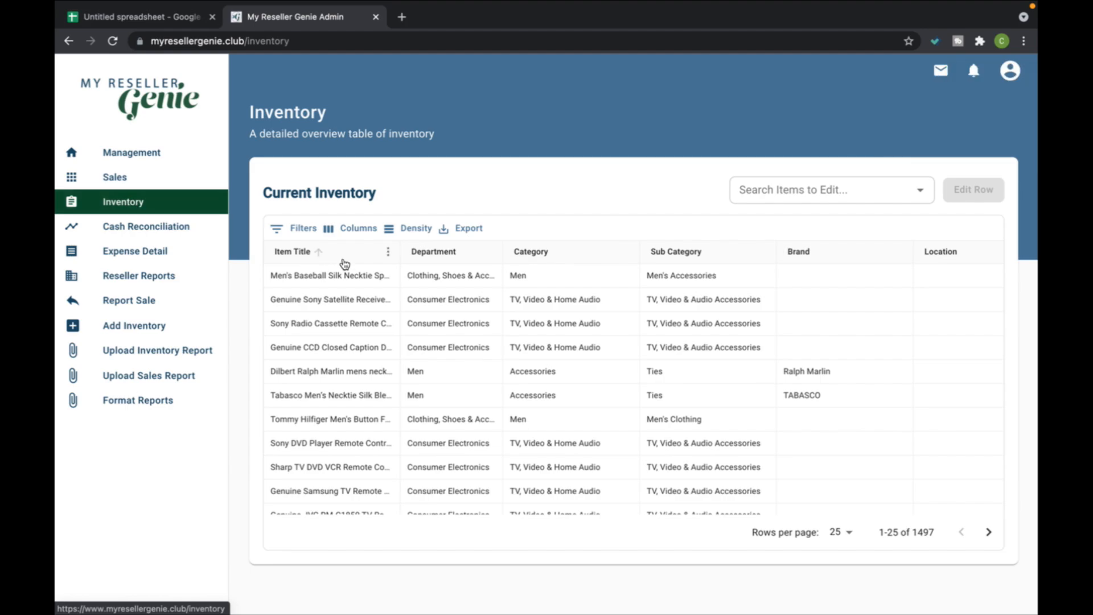
Step: Search the items to edit for nike, then open NIKE SHIRT GREEN and submit its update
scroll(451, 341, down, 3)
click(812, 191)
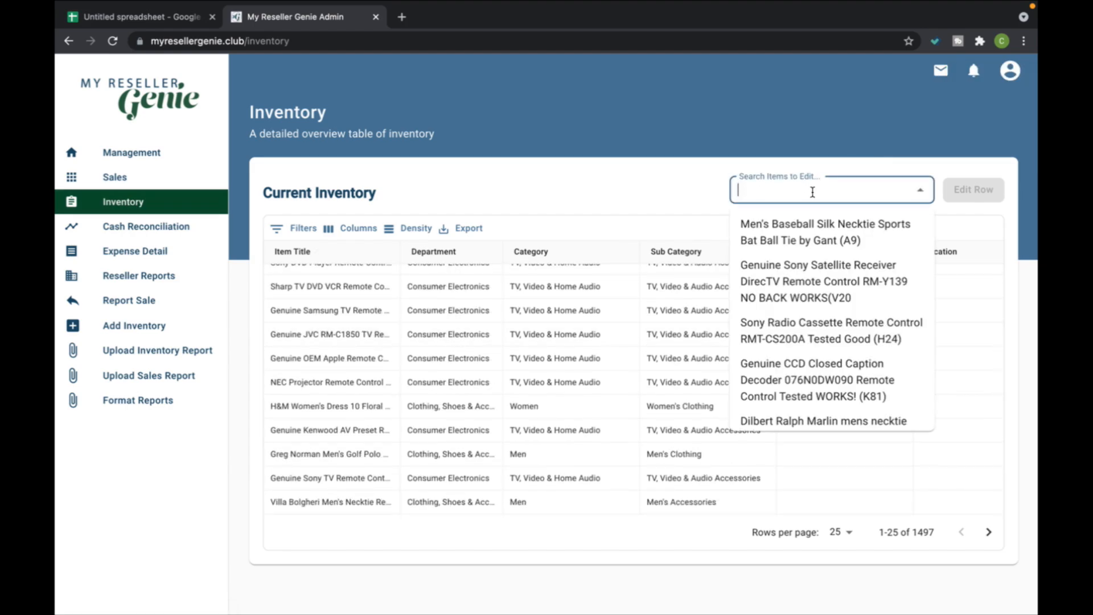
text(nike)
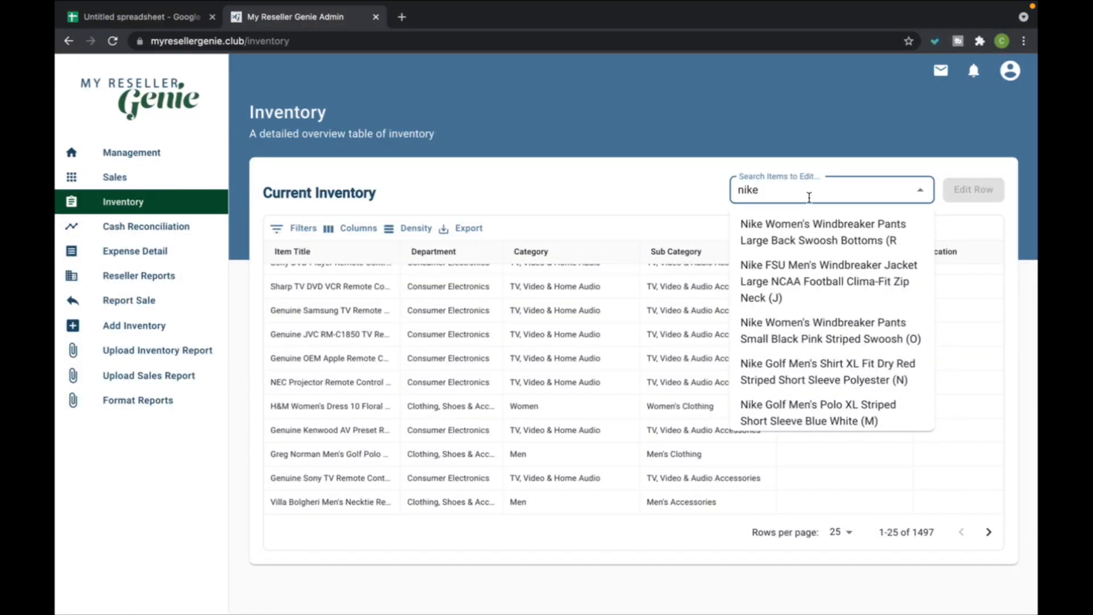
scroll(795, 351, down, 2)
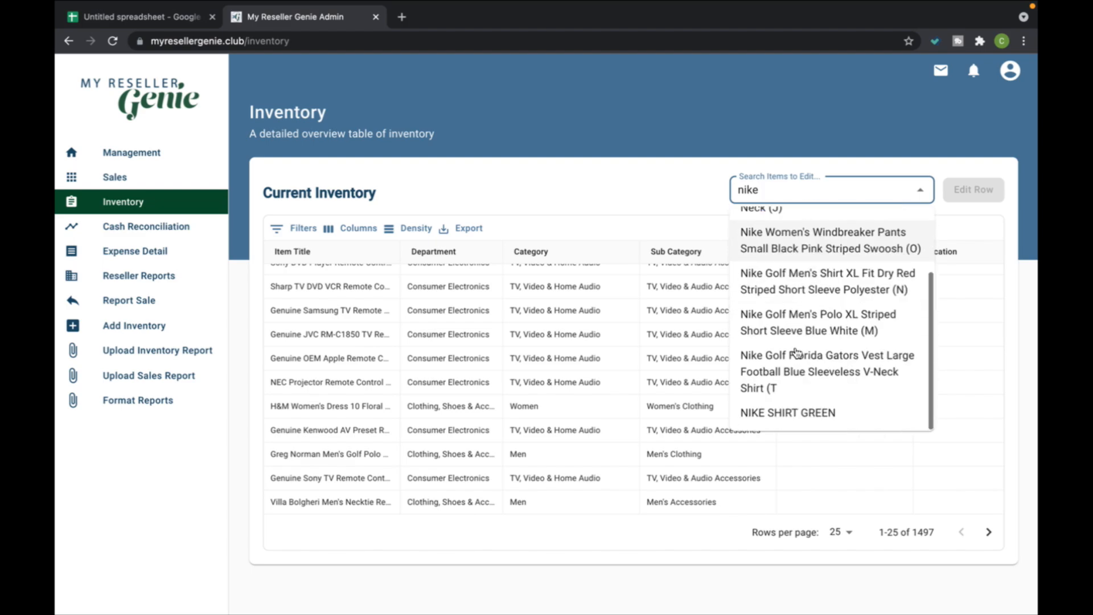
click(791, 411)
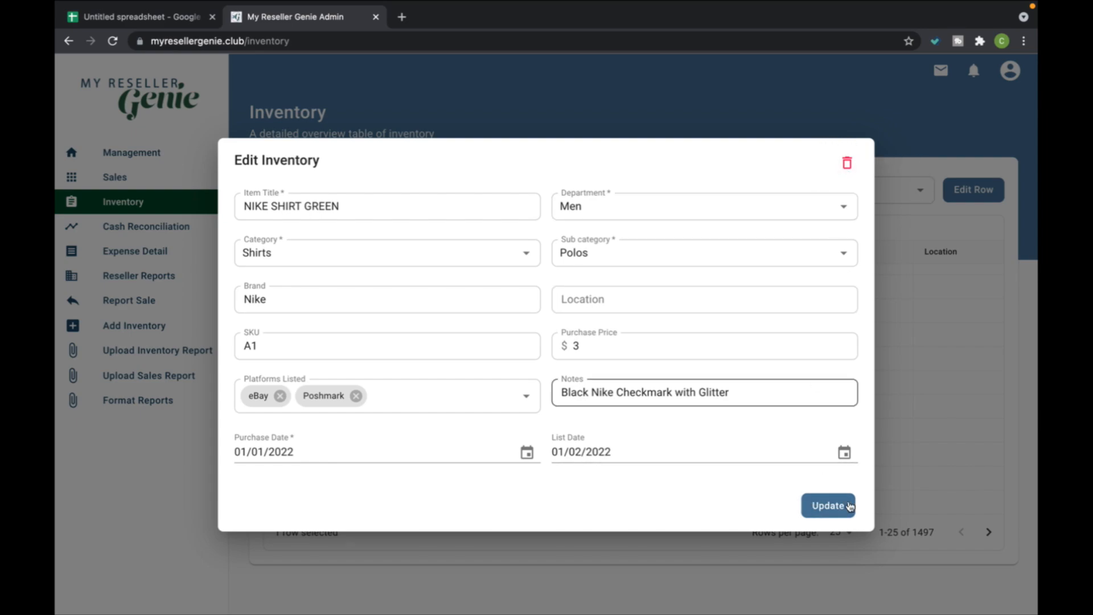
click(820, 514)
Step: Look through the rows and columns of the Current Inventory table
scroll(513, 364, down, 10)
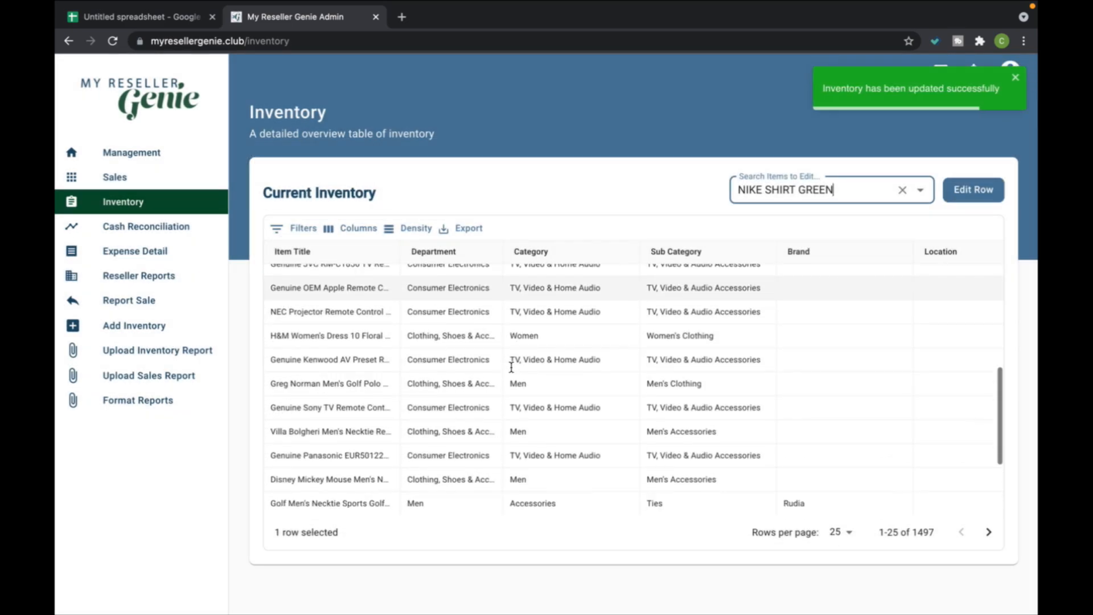
scroll(511, 362, up, 6)
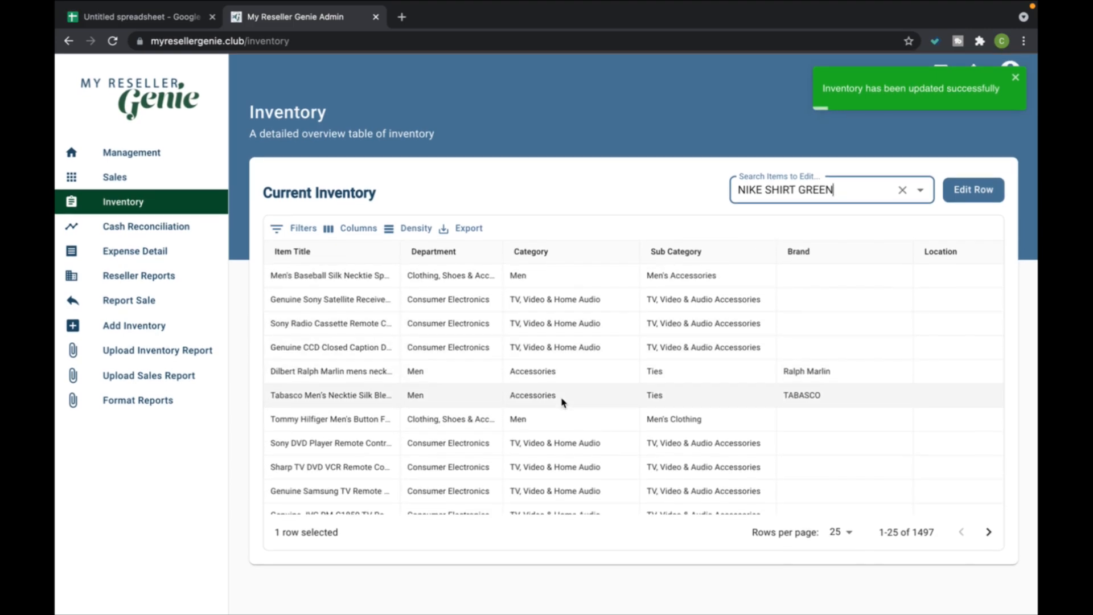
scroll(562, 403, down, 2)
scroll(562, 403, up, 2)
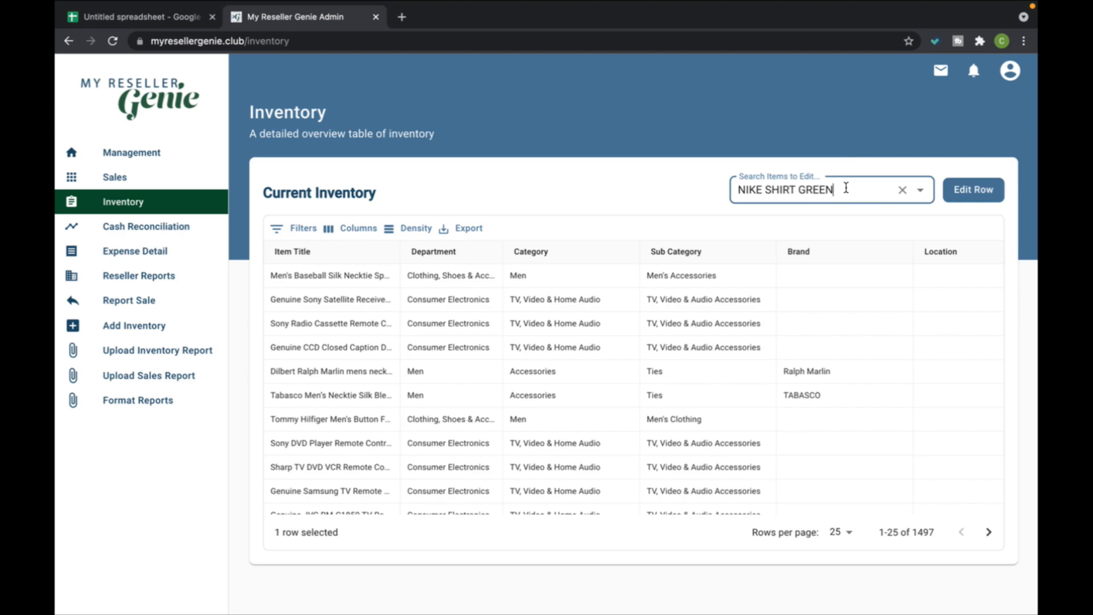
scroll(605, 342, down, 6)
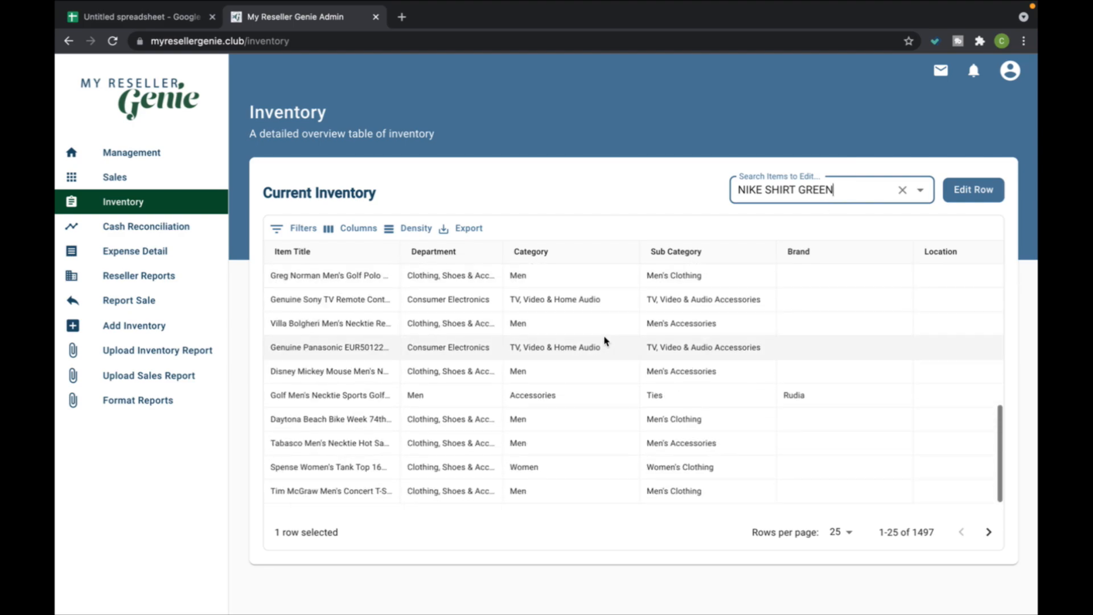
scroll(536, 398, right, 3)
scroll(536, 395, left, 3)
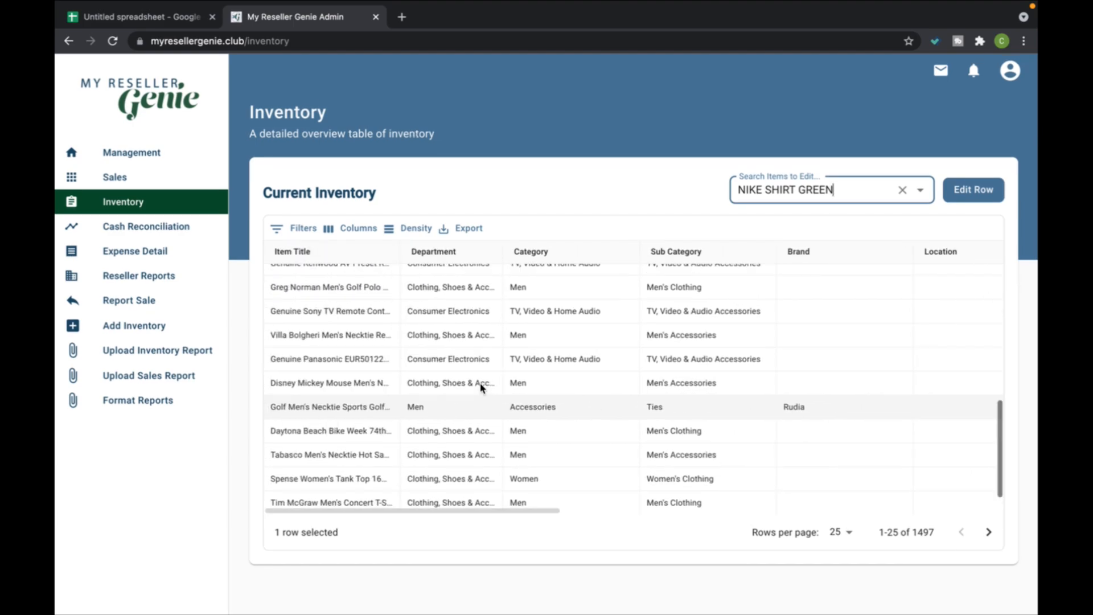
scroll(481, 384, up, 6)
Step: Reload the Inventory page, switch to Sales Analysis and open the Report Sale form
click(134, 205)
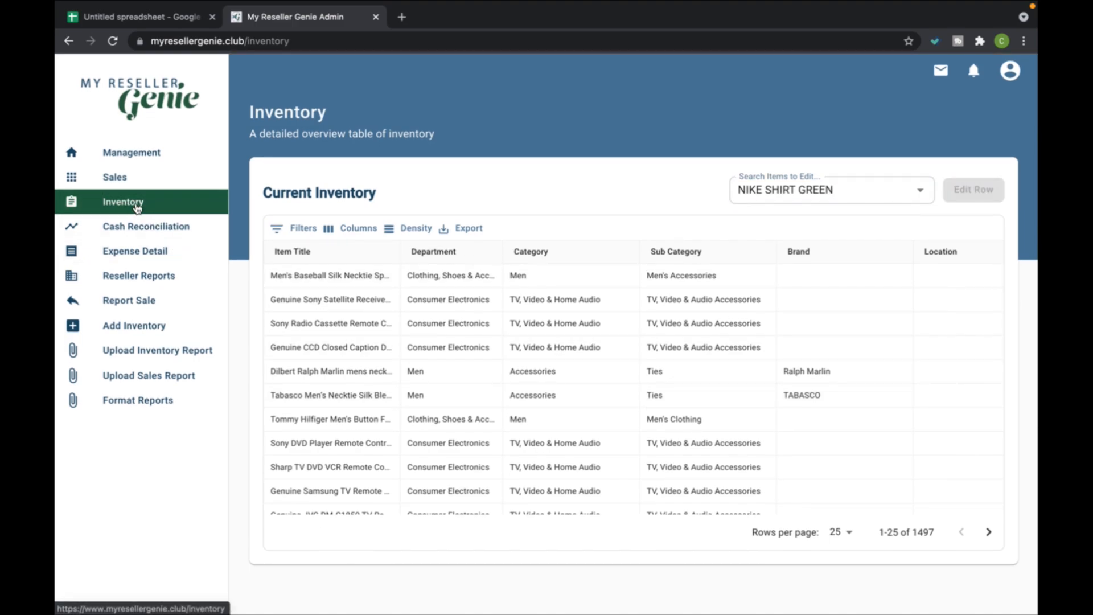
click(124, 179)
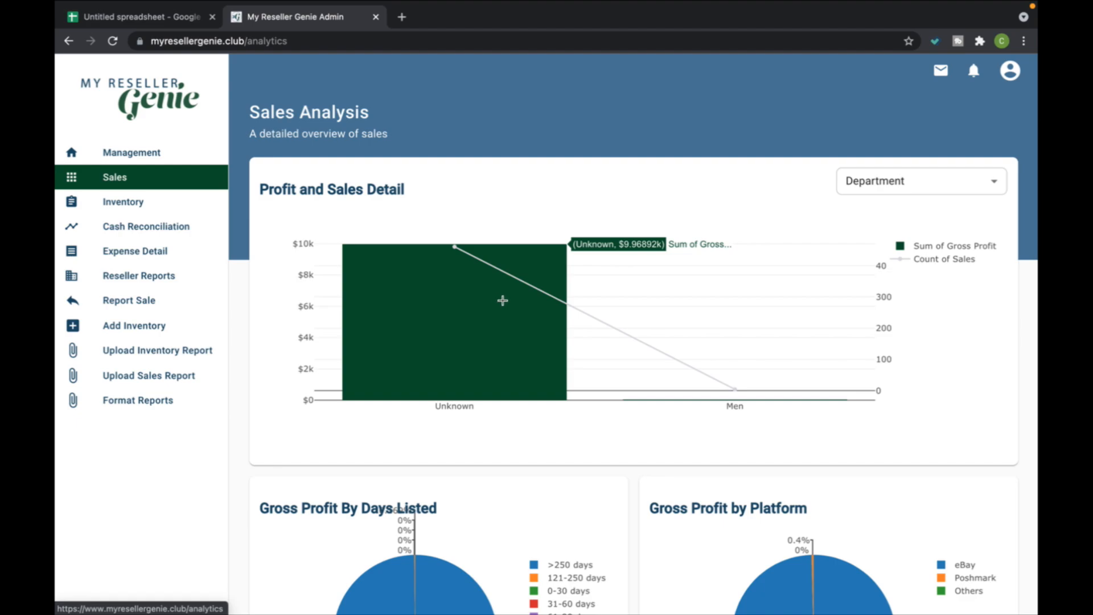
click(129, 300)
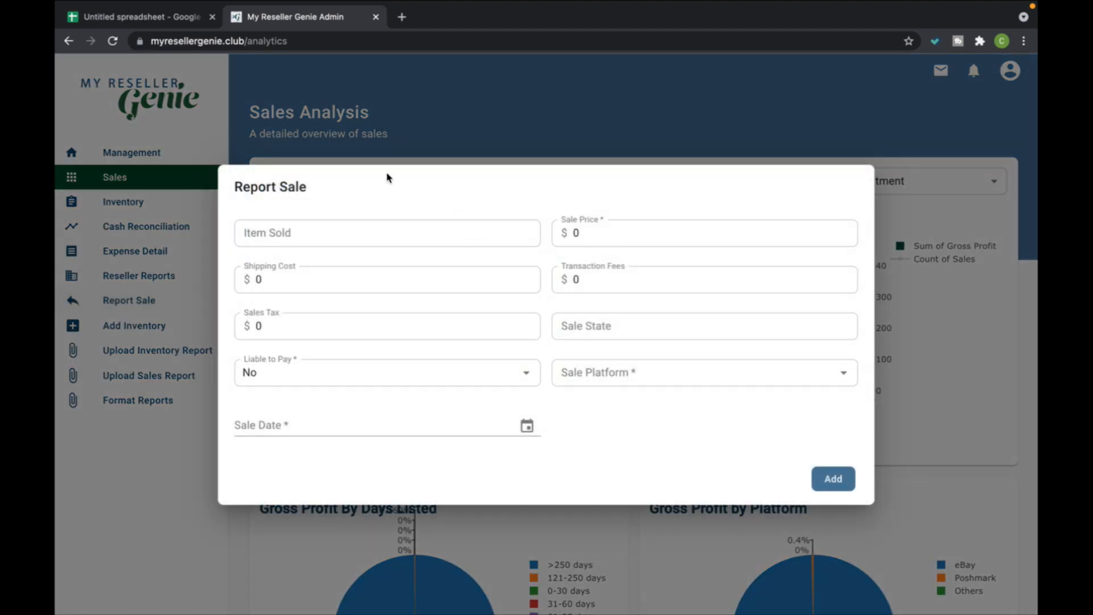
click(355, 246)
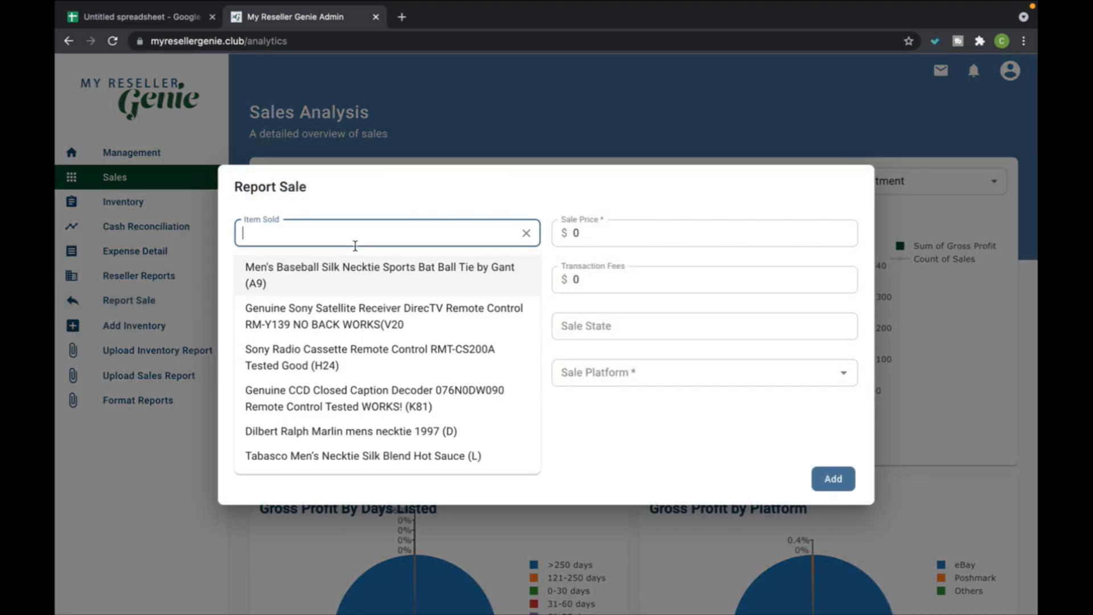
text(NIKE GREEN SHIRT)
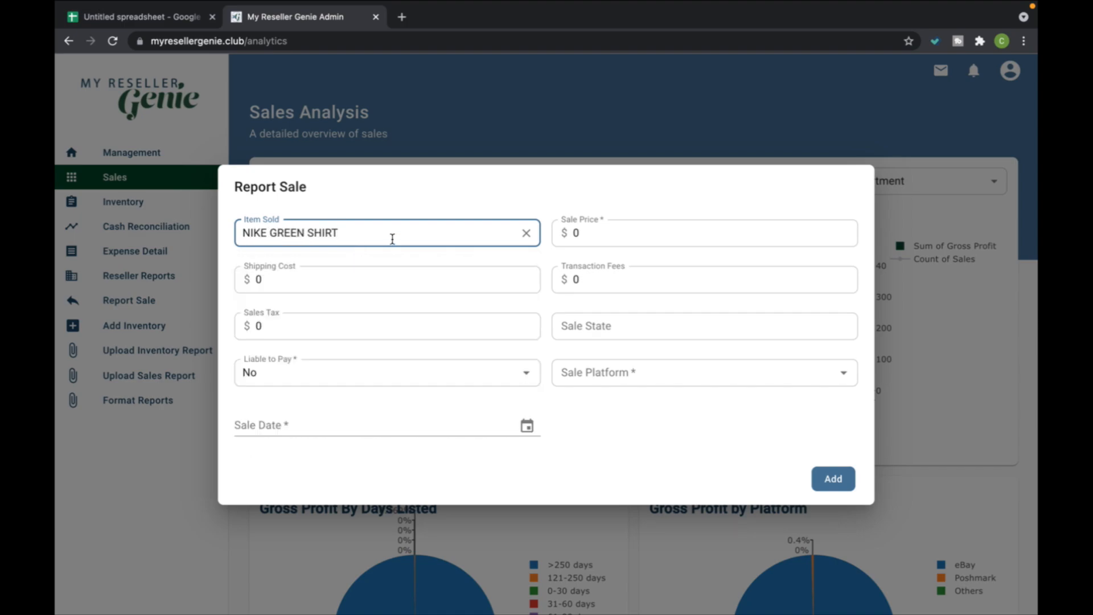
triple_click(392, 239)
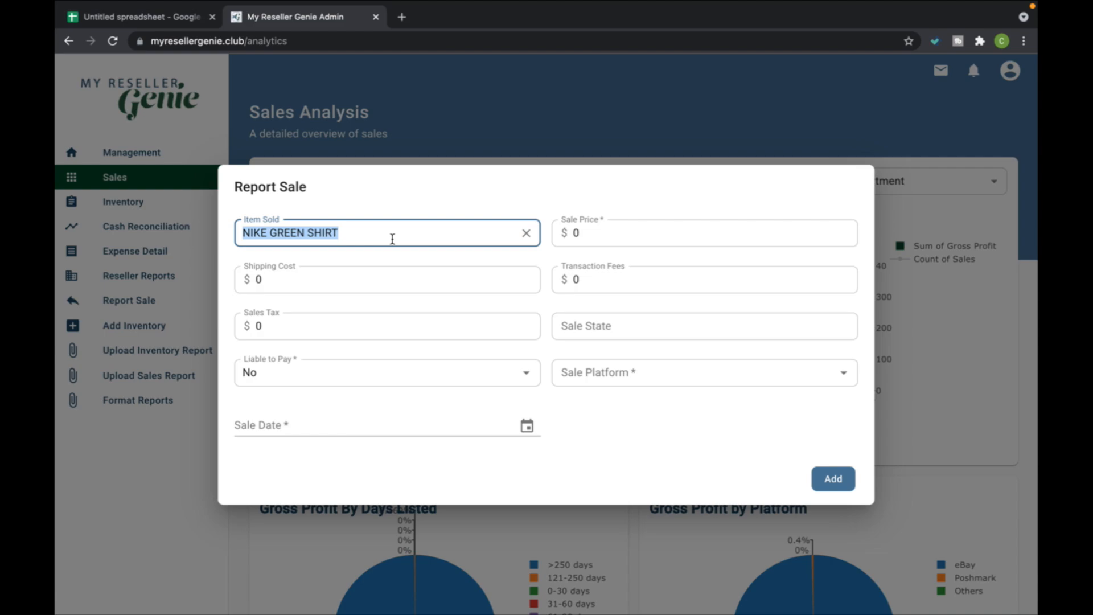
click(527, 233)
Step: Choose NIKE SHIRT GREEN as the item sold and set its sale price to $25
text(NIKE)
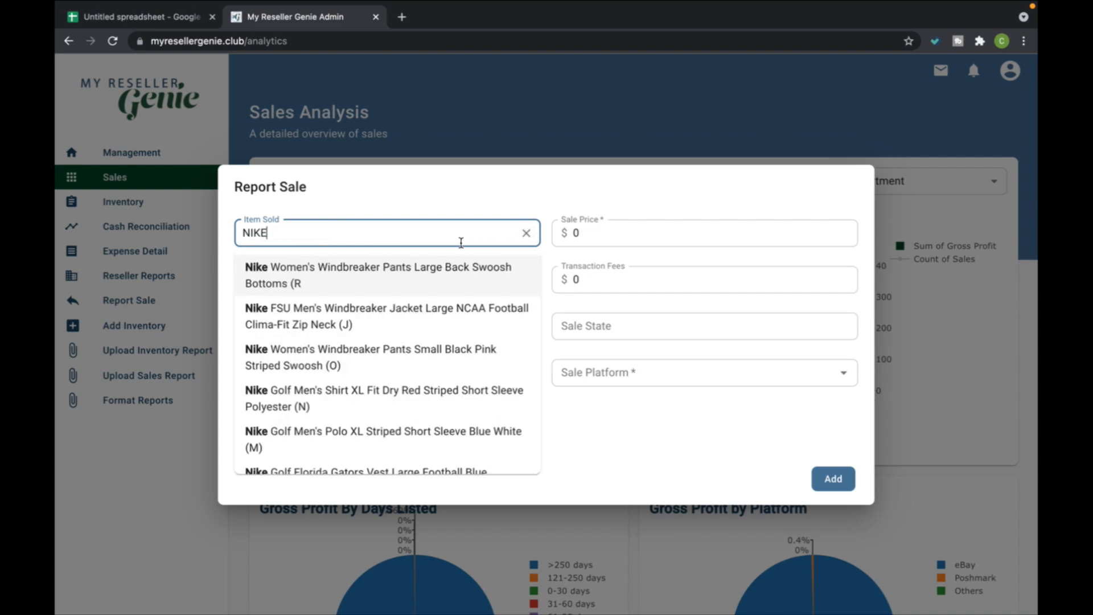
scroll(454, 310, down, 3)
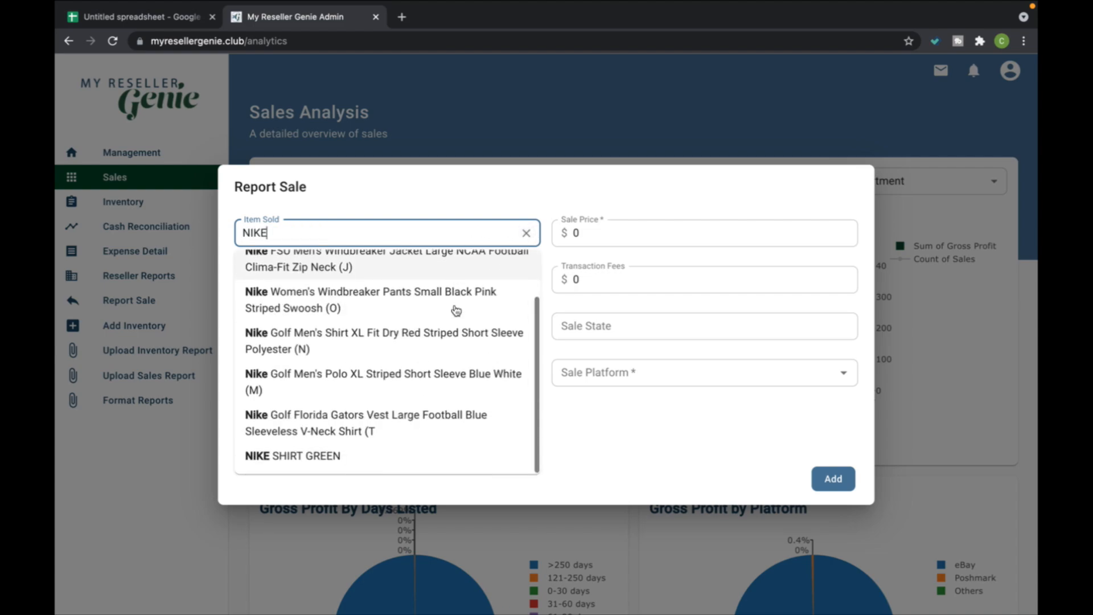
click(336, 455)
click(592, 239)
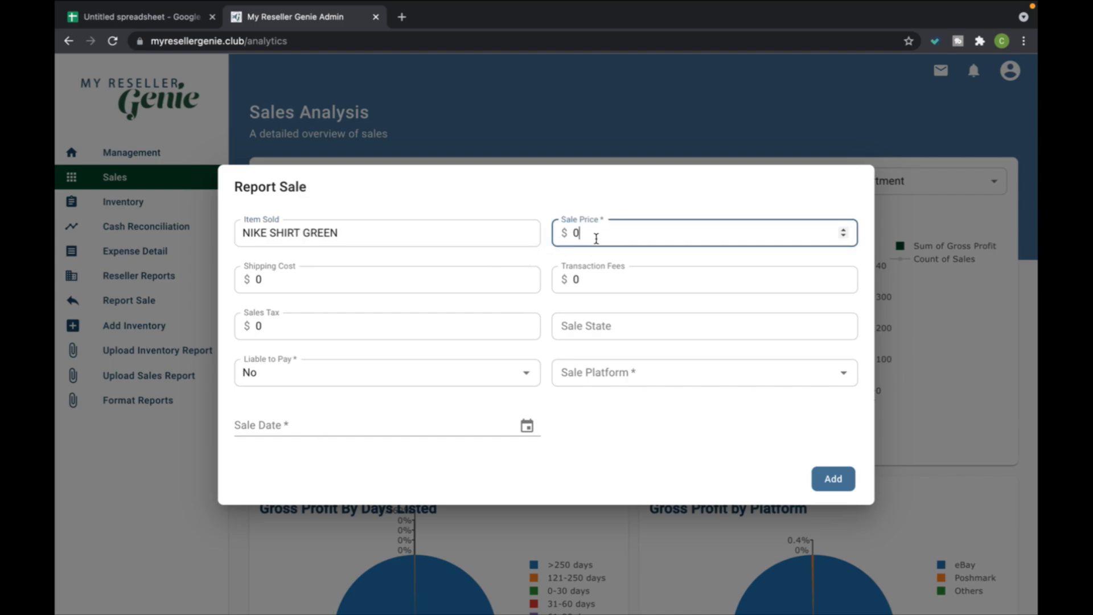
text(25)
key(BackSpace)
key(BackSpace)
key(BackSpace)
text(3)
Step: Set the sale's shipping cost to $5 and its transaction fees to $2.75
click(384, 289)
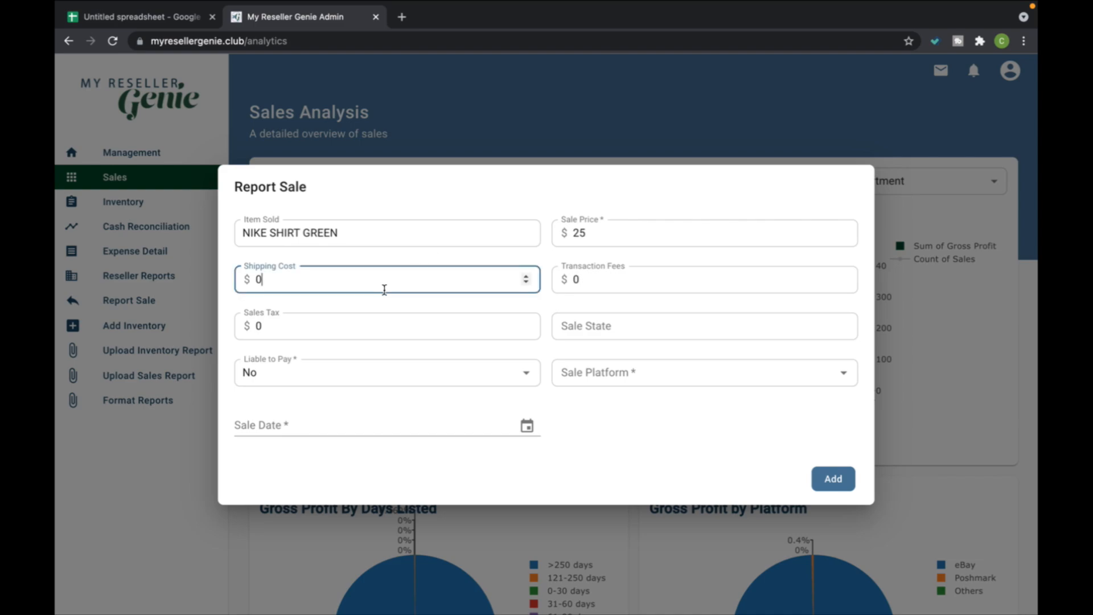
text(5)
click(599, 291)
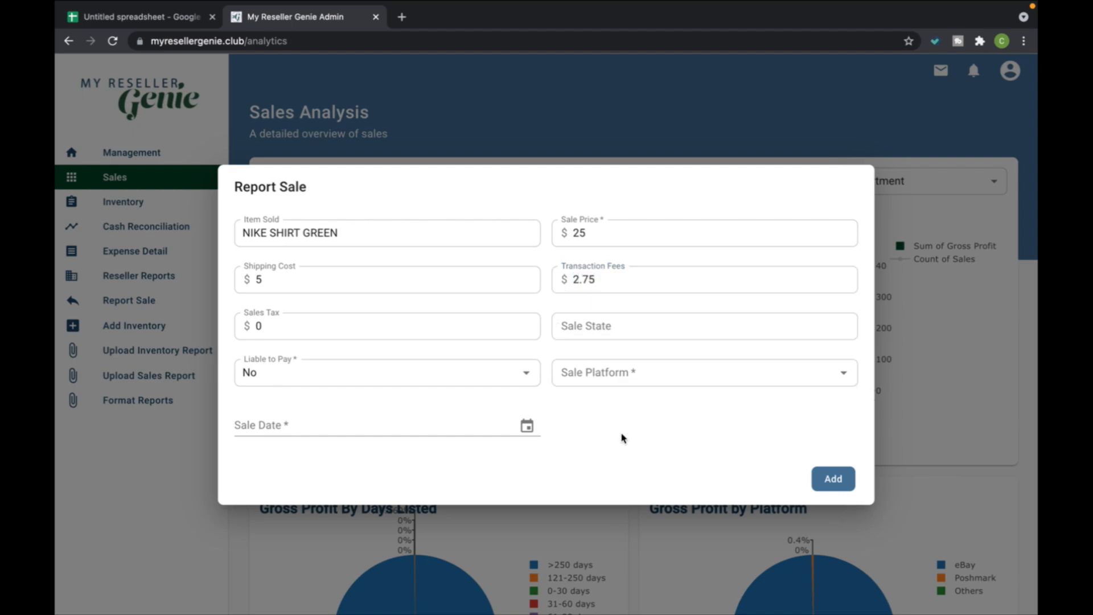
Step: Enter .90 as the sales tax and choose FL as the sale state
click(344, 330)
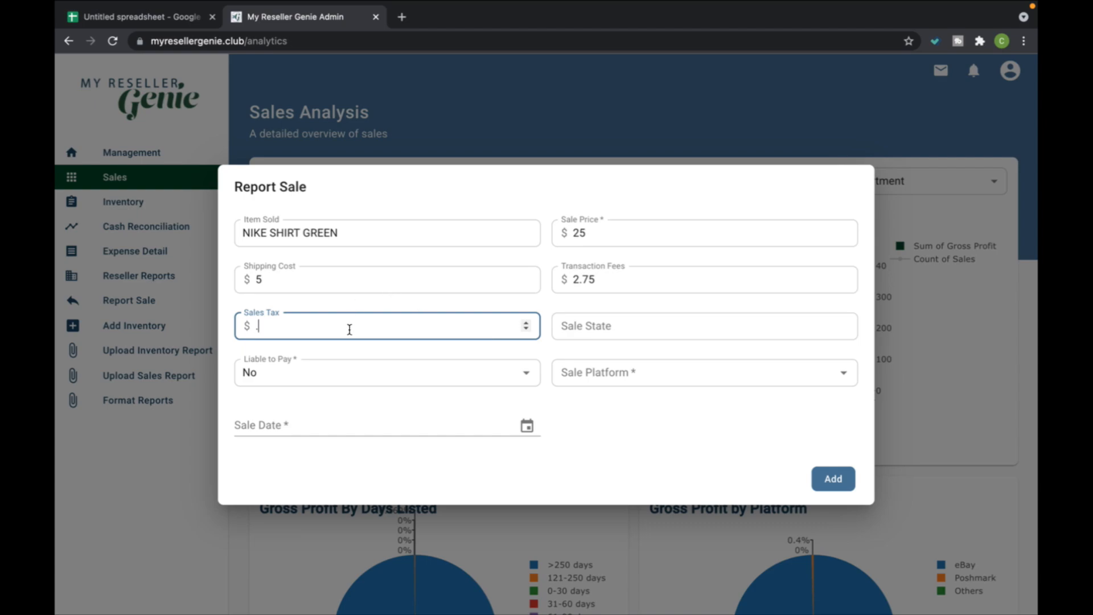
click(613, 328)
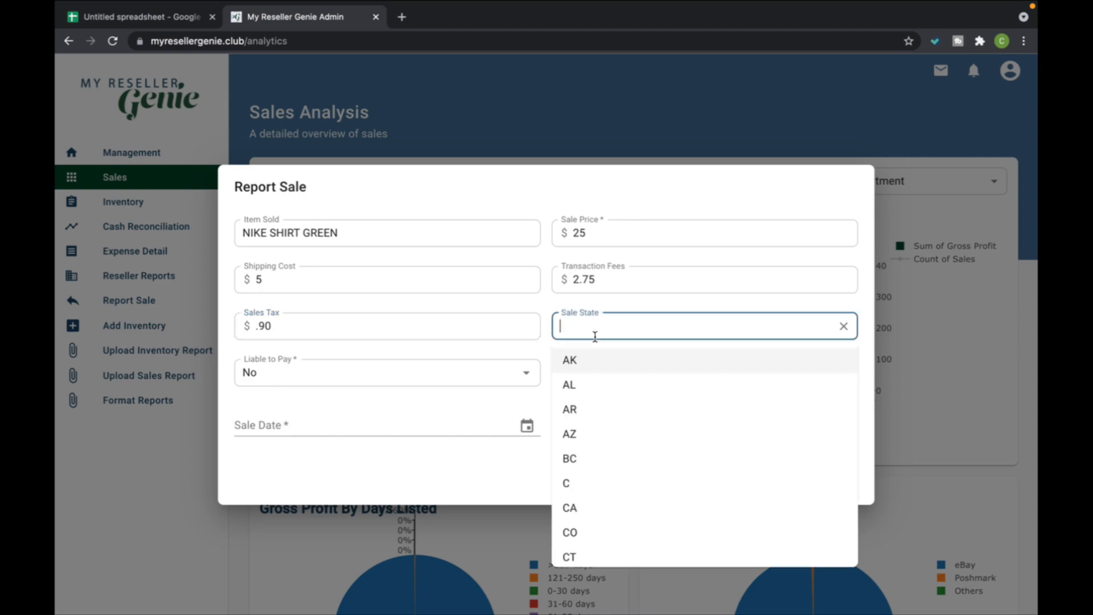
scroll(605, 439, down, 2)
scroll(607, 437, down, 1)
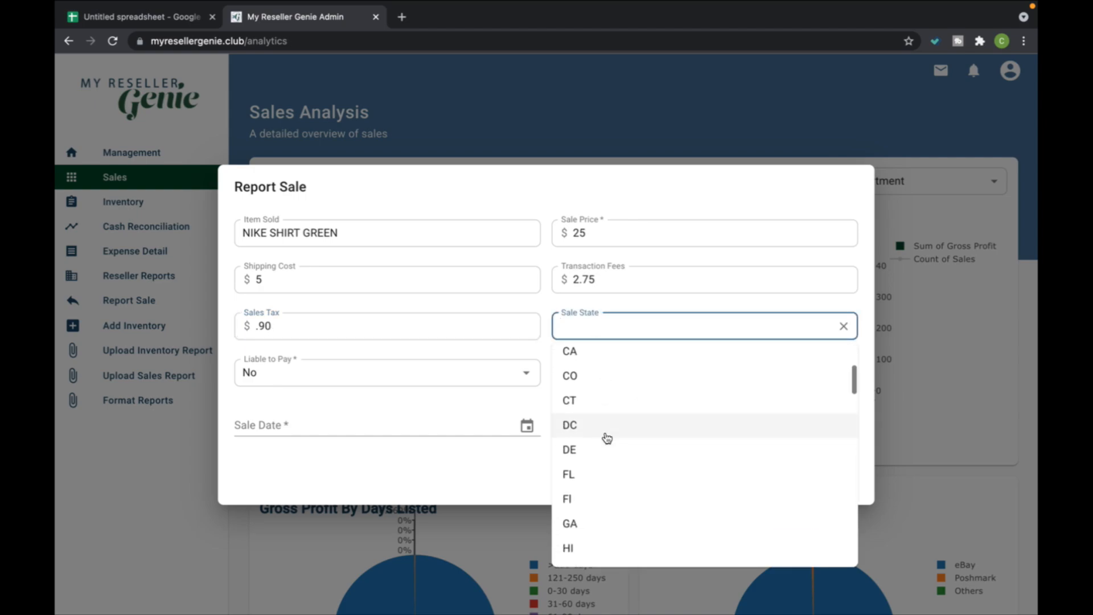
click(590, 471)
Step: Keep Liable to Pay at No and choose eBay as the sale platform
click(414, 378)
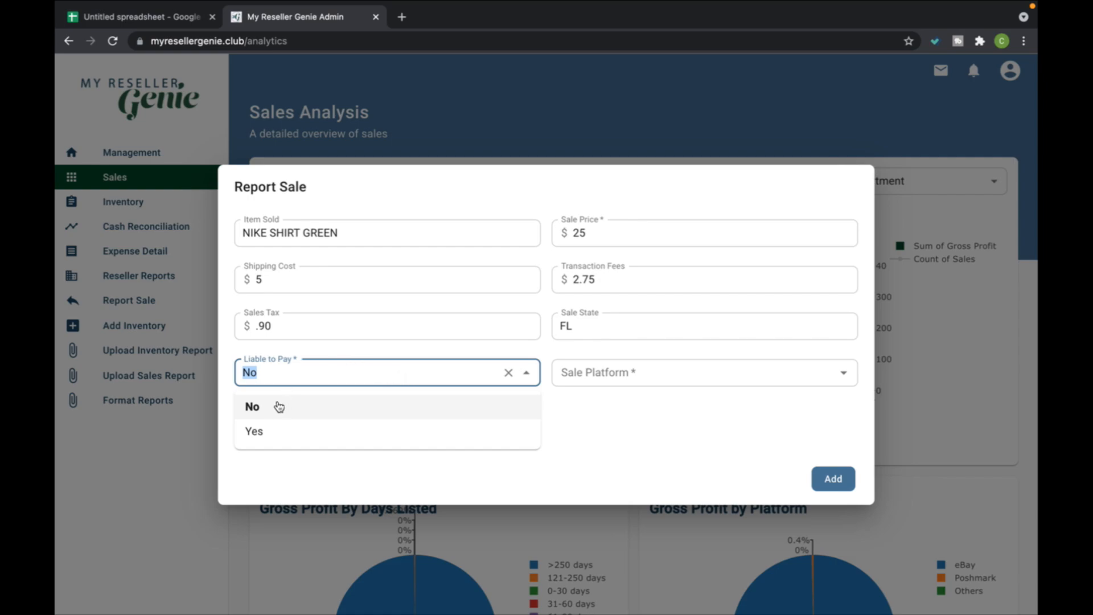
click(254, 413)
click(316, 375)
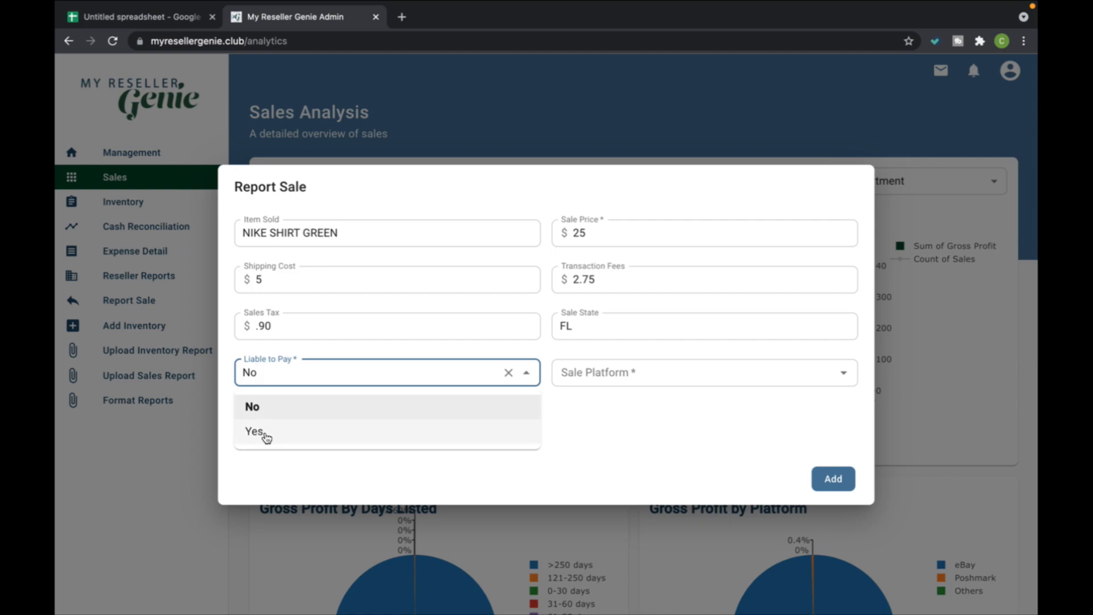
click(607, 468)
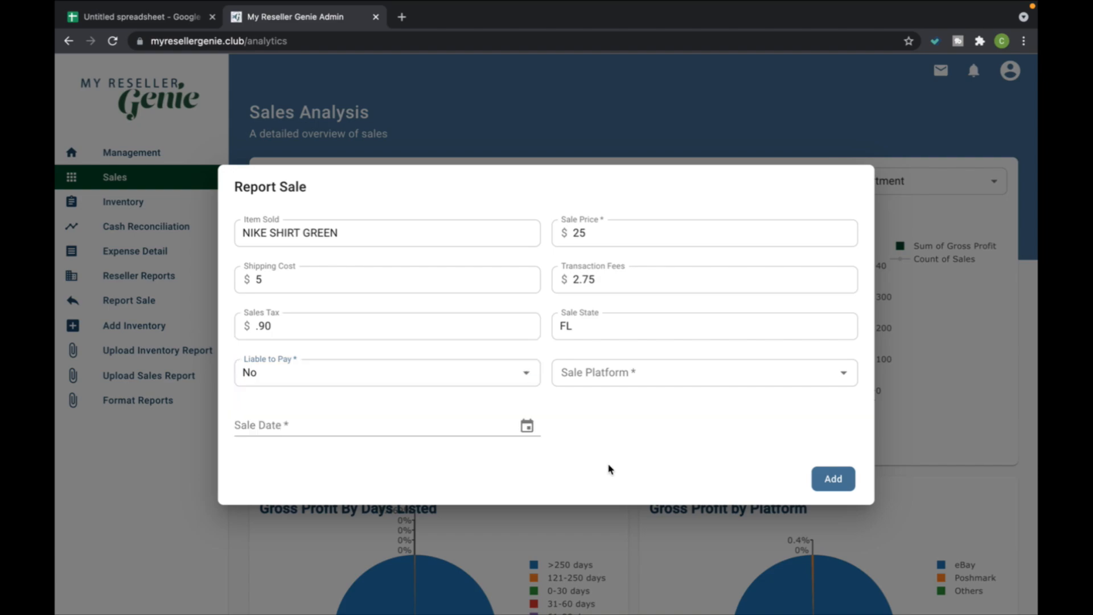
click(614, 380)
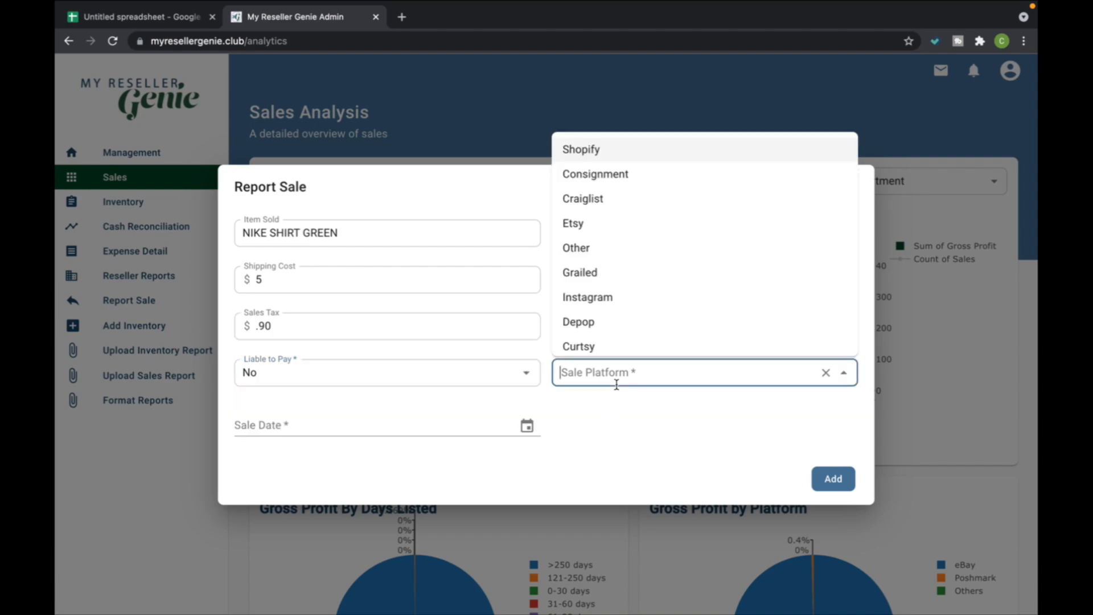
scroll(634, 327, down, 3)
click(637, 323)
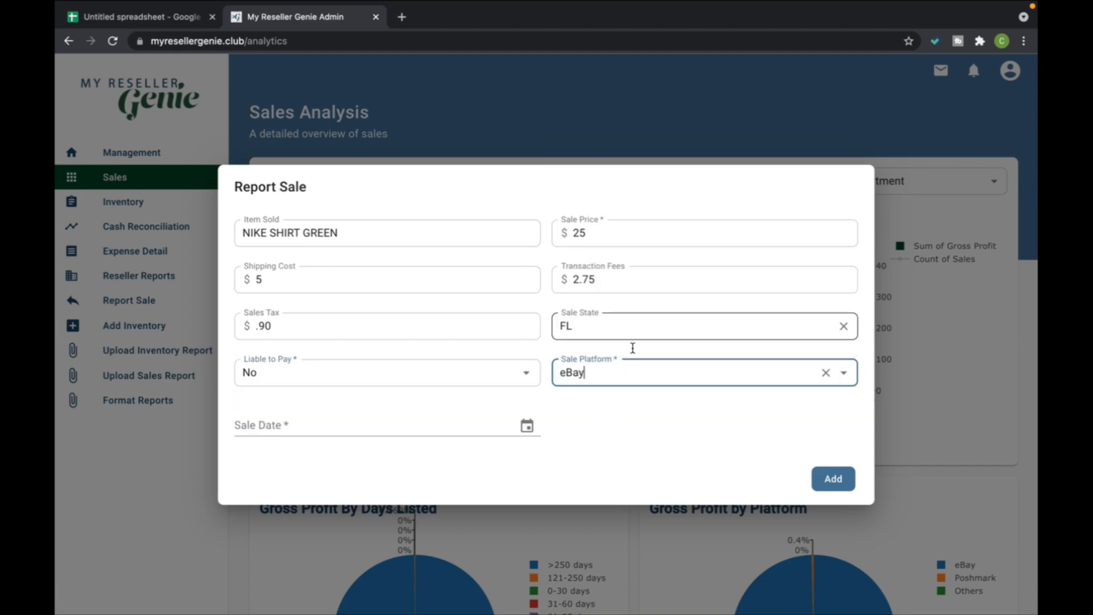
Step: Set the sale date to 01/04/2022 and add the sale
click(526, 426)
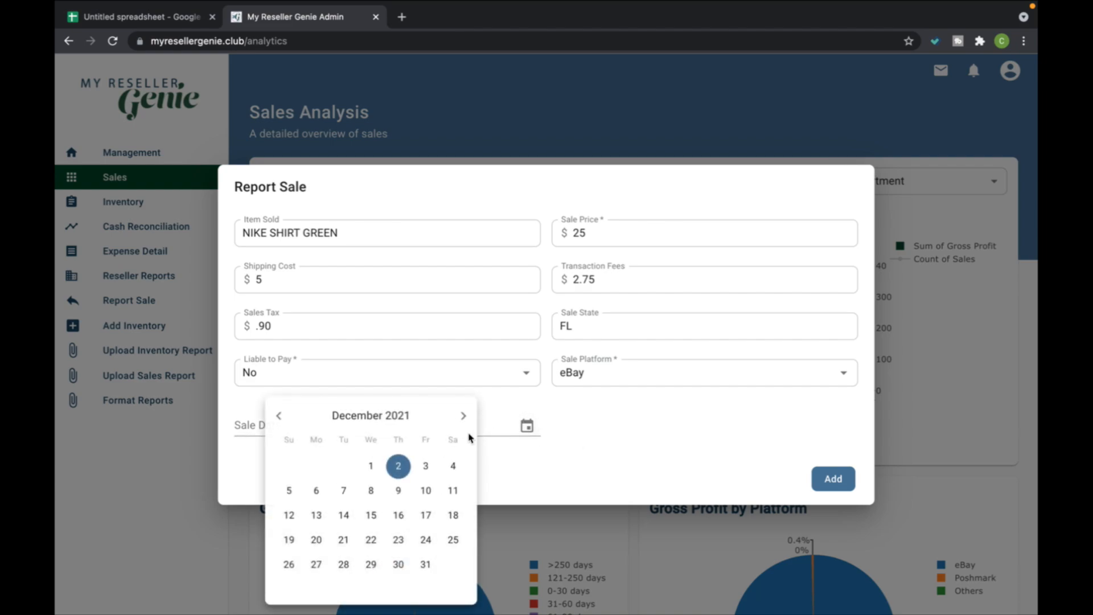
click(464, 416)
click(344, 491)
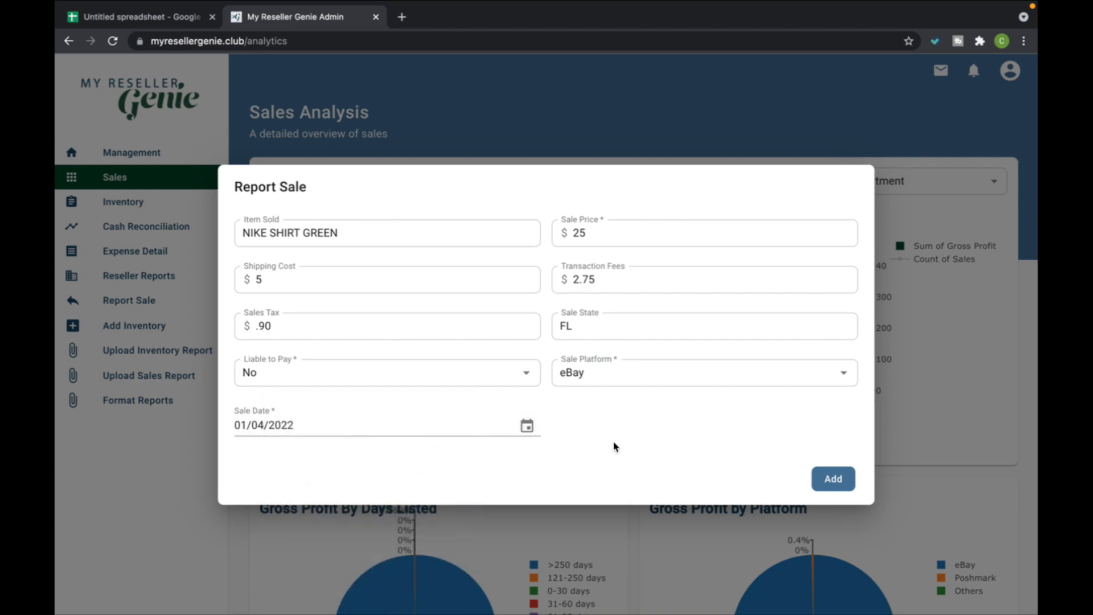
click(831, 480)
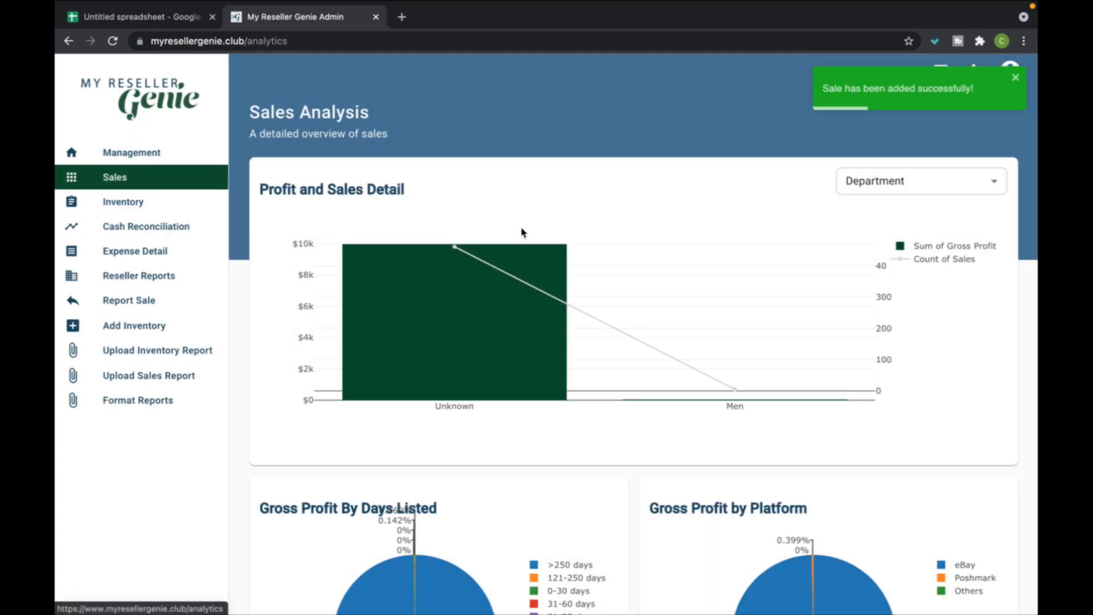
Step: Search the Sales table's items to edit for nike shirt, open the NIKE SHIRT GREEN sale and submit its update
scroll(649, 361, down, 15)
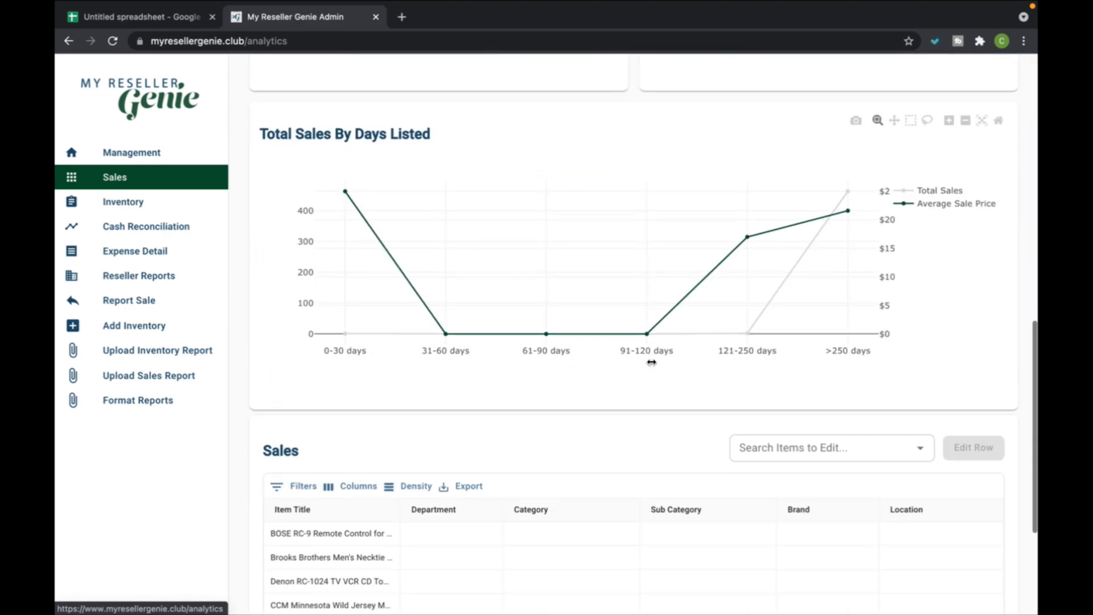
scroll(652, 361, up, 3)
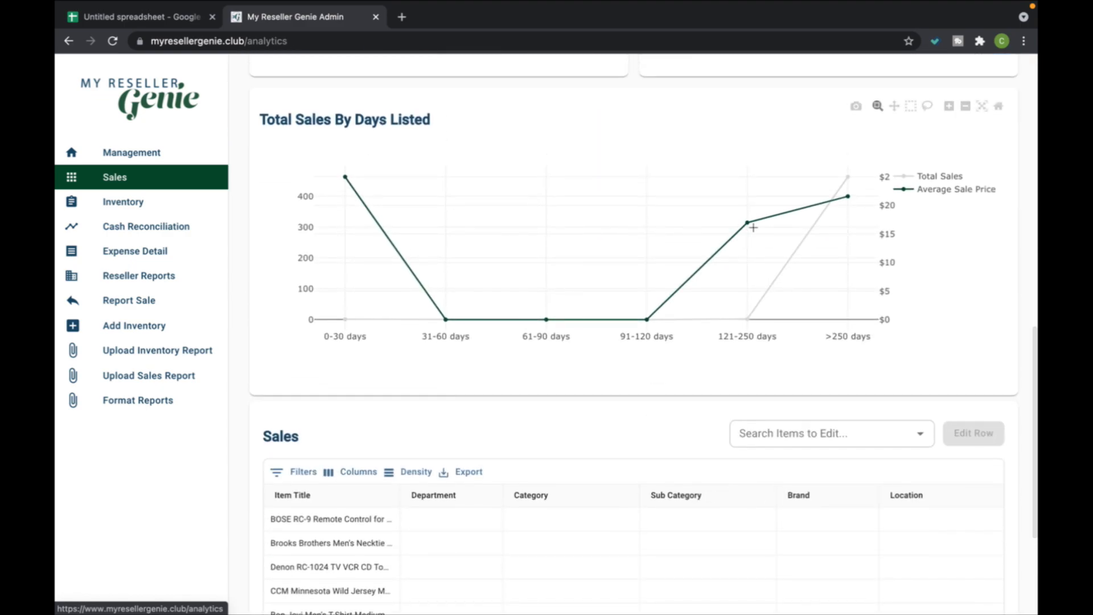
mouse_move(850, 205)
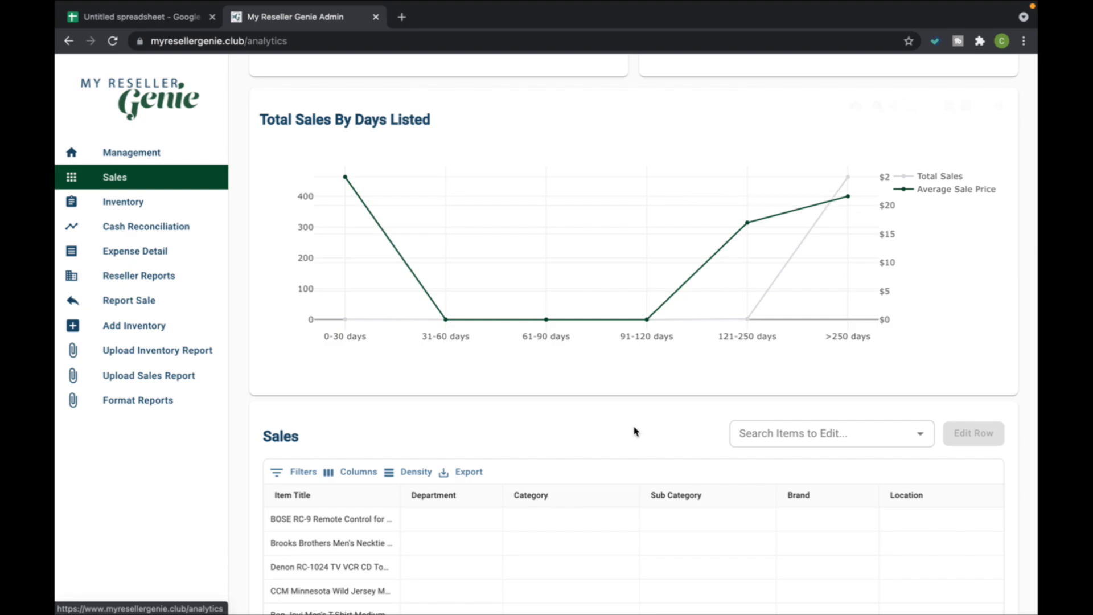
scroll(634, 432, down, 5)
scroll(635, 431, up, 2)
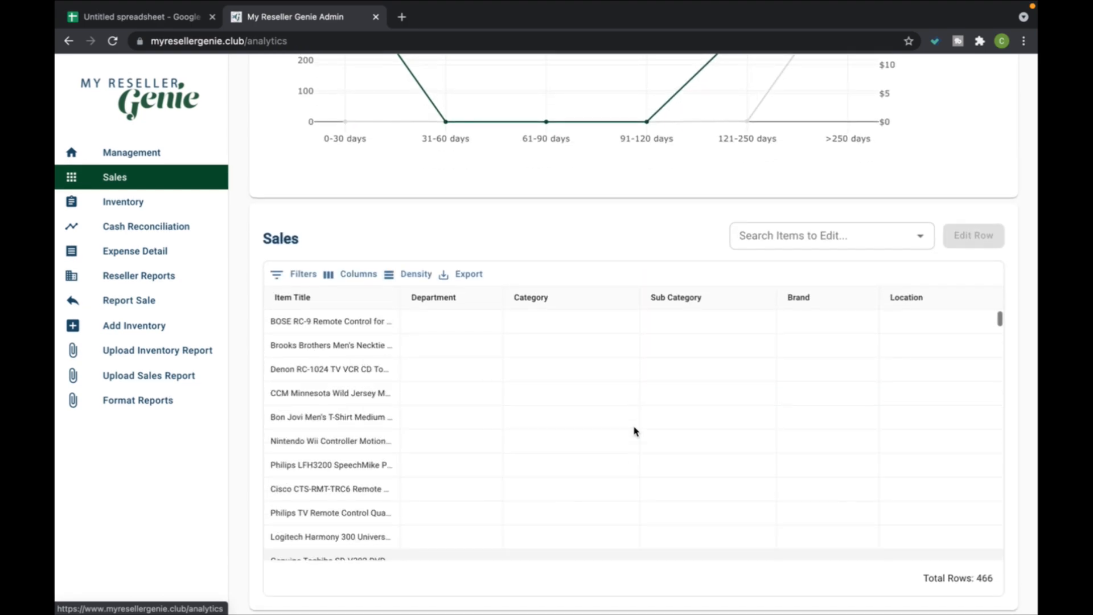
click(770, 243)
text(nike)
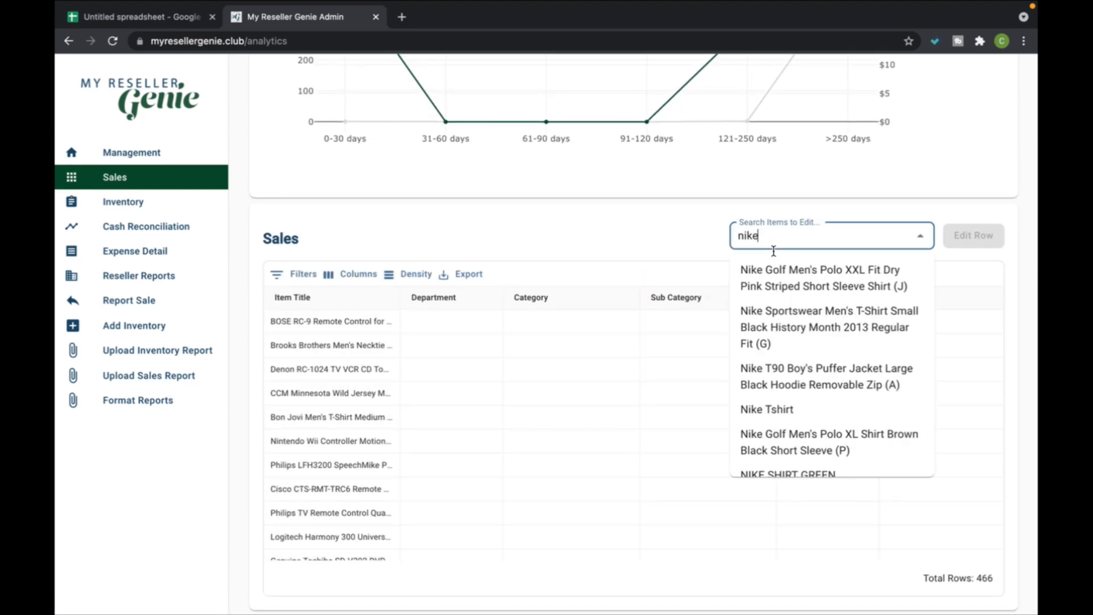
text( shirt)
click(786, 273)
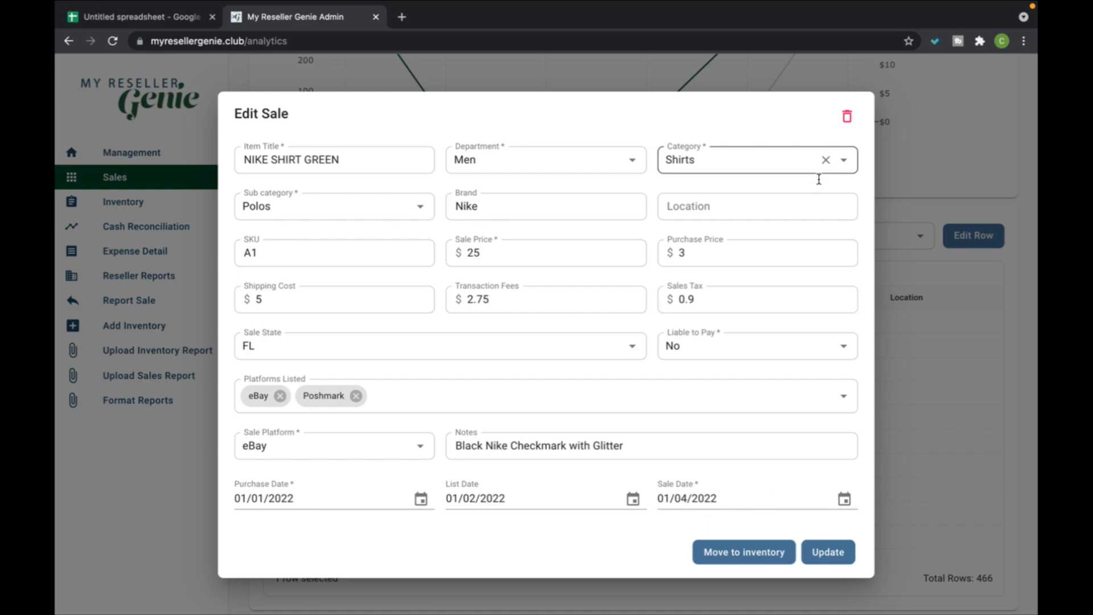
click(830, 552)
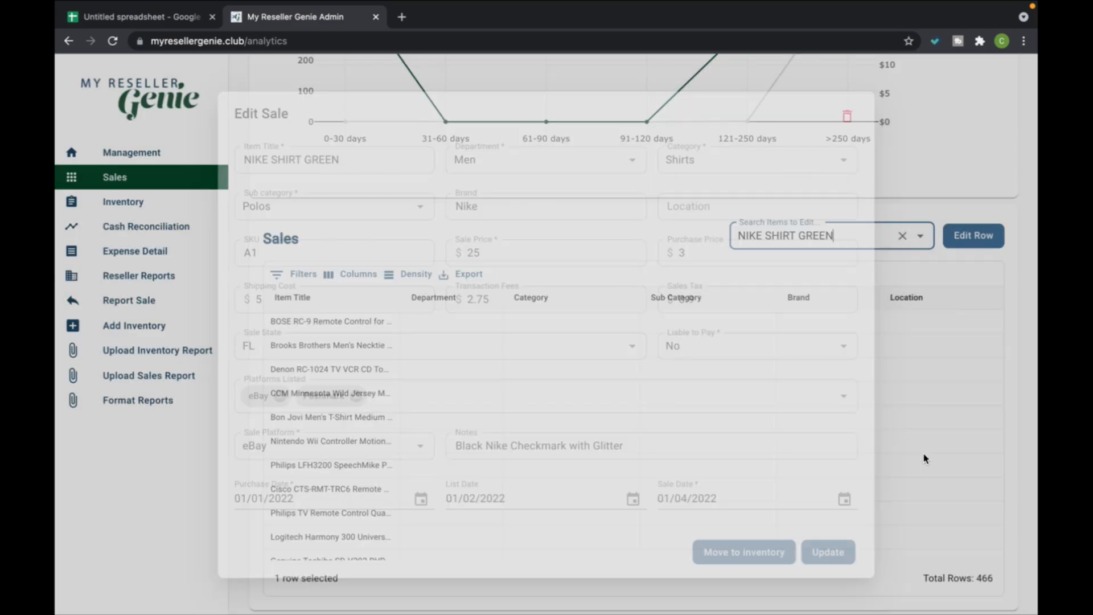
Step: Switch to the Company Management page, look over its reports and examine the monthly figures in the Profitability chart, shifting its time axis
scroll(769, 432, up, 6)
scroll(757, 433, up, 10)
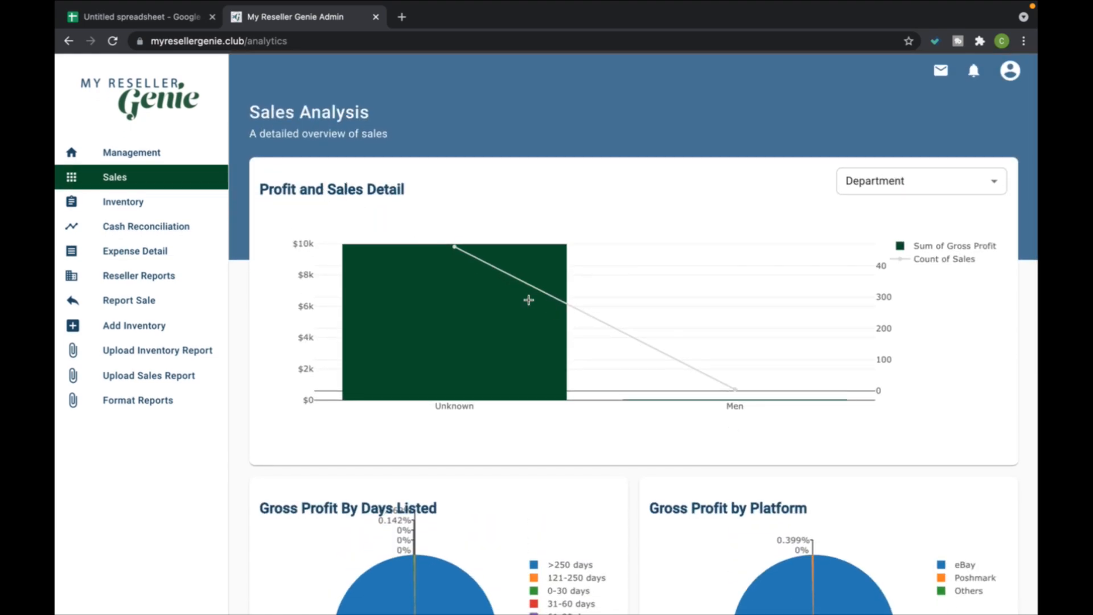
click(128, 152)
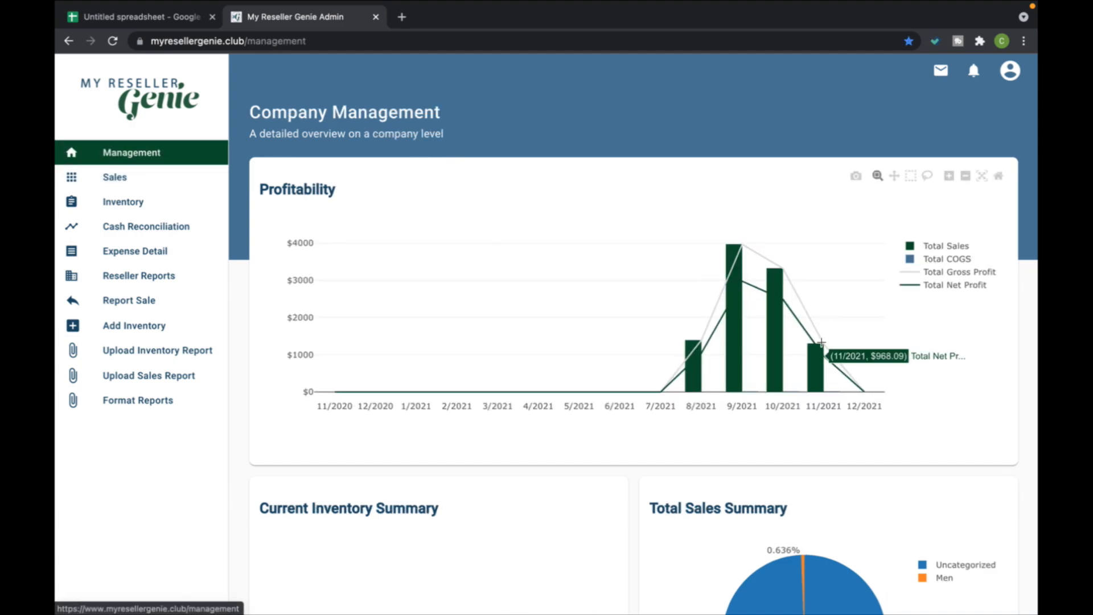
scroll(581, 308, down, 7)
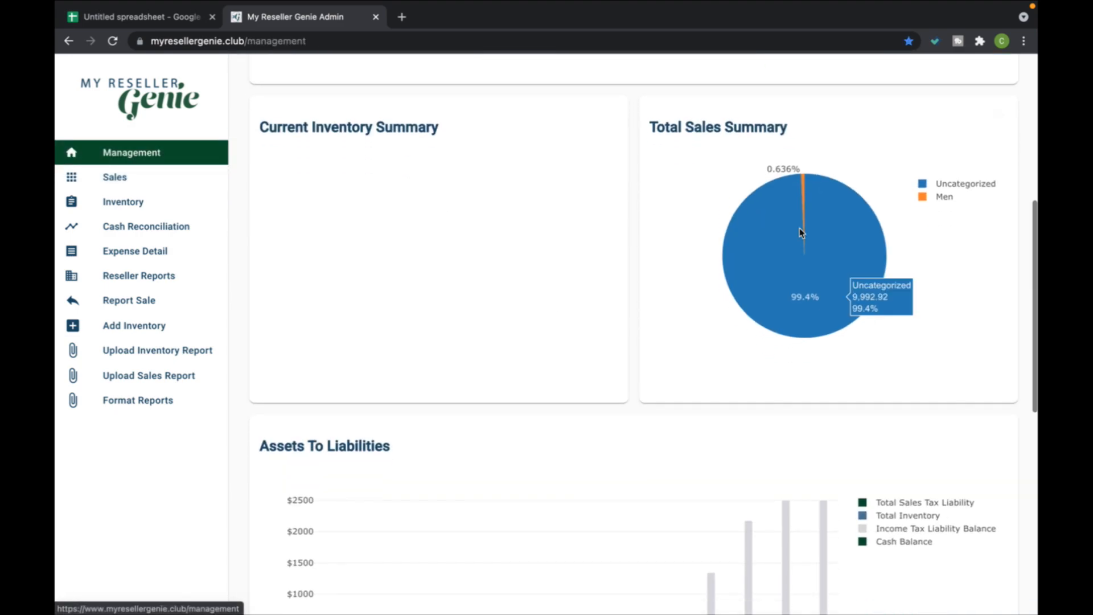
scroll(531, 356, down, 8)
scroll(531, 357, down, 2)
scroll(532, 358, up, 15)
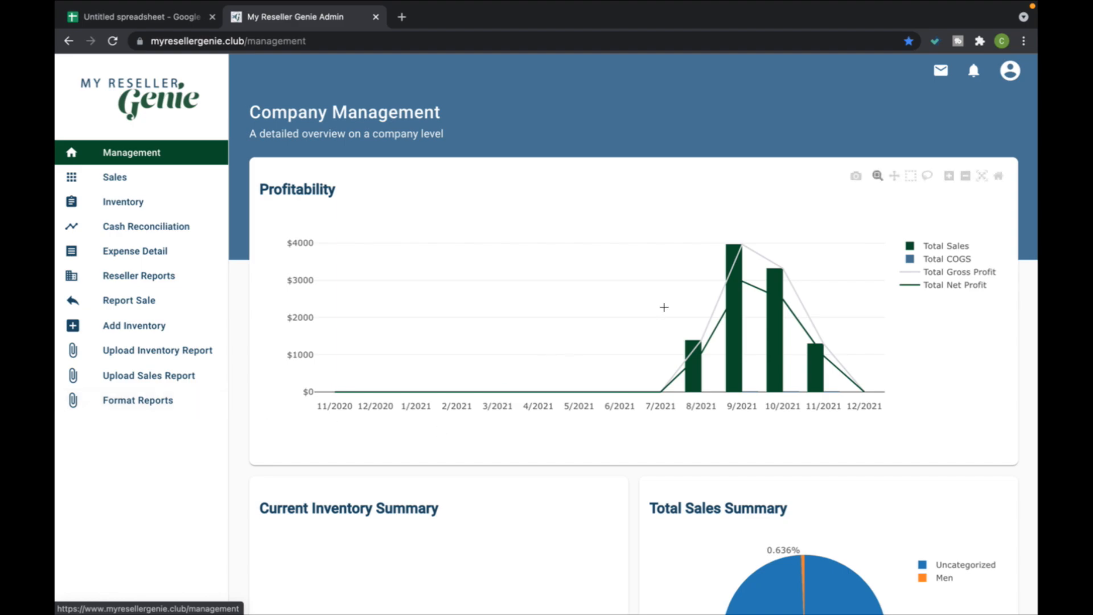
mouse_move(735, 266)
mouse_move(825, 349)
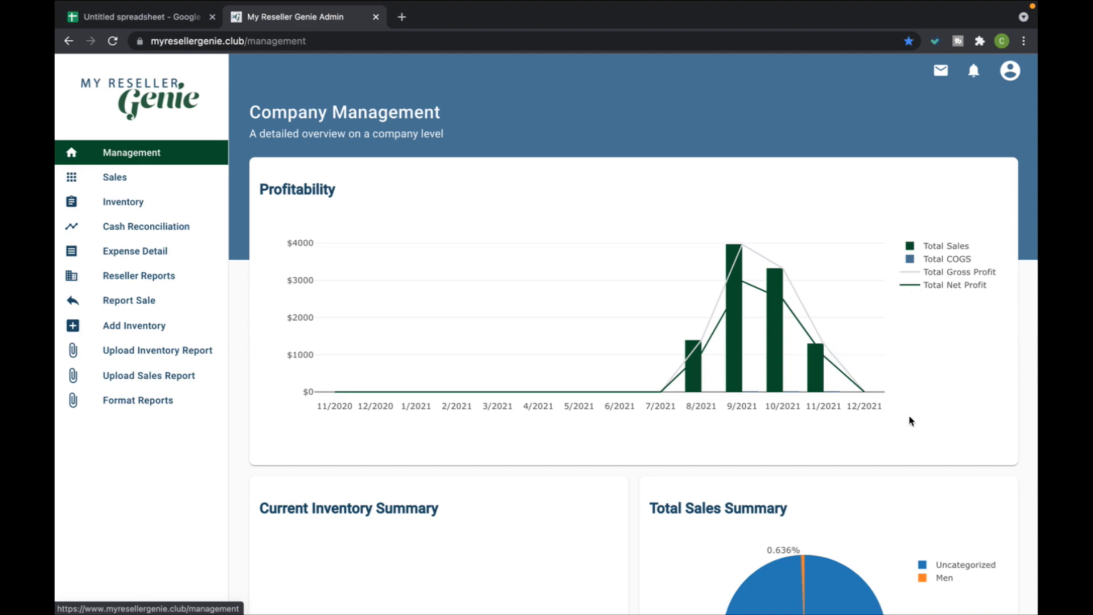
drag(462, 414, 502, 394)
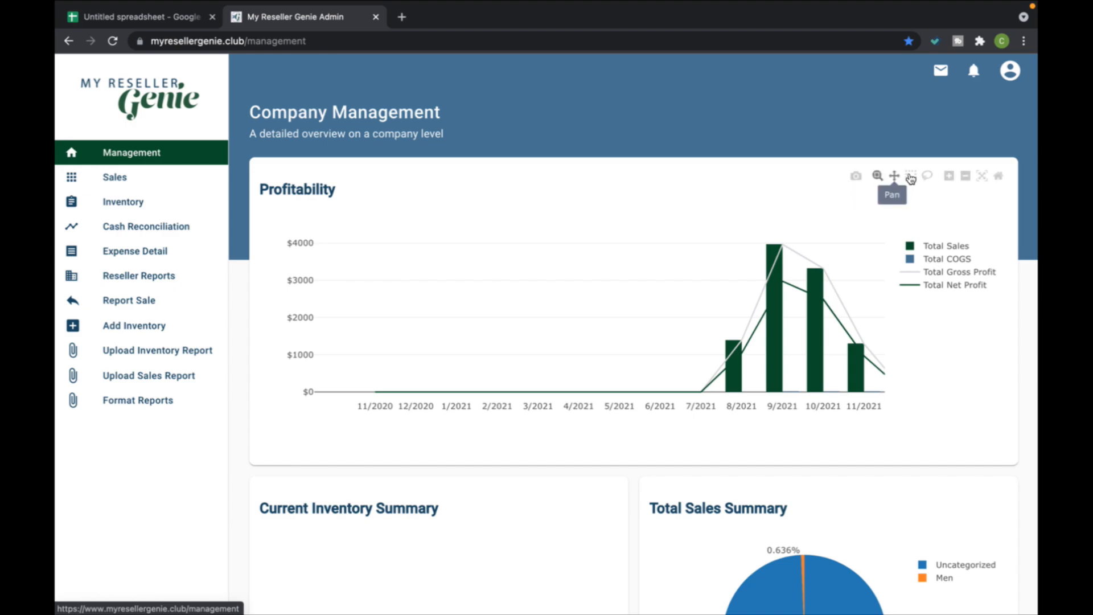
Step: Examine the Total Sales Summary, the Assets To Liabilities chart and the monthly rows of the Financials Report
scroll(760, 389, down, 4)
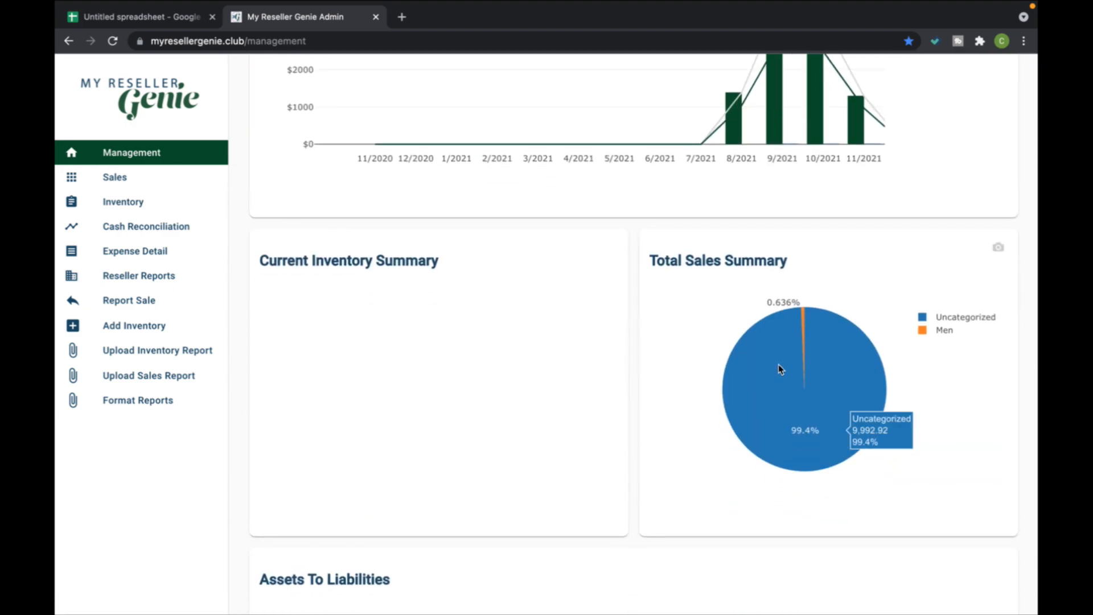
scroll(649, 364, down, 10)
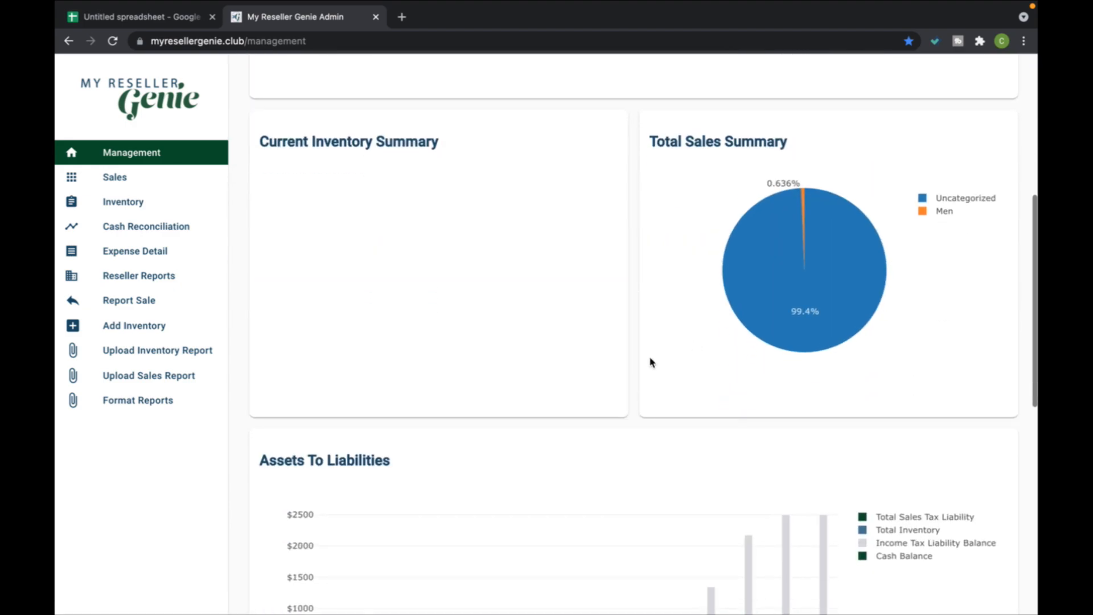
scroll(591, 281, down, 3)
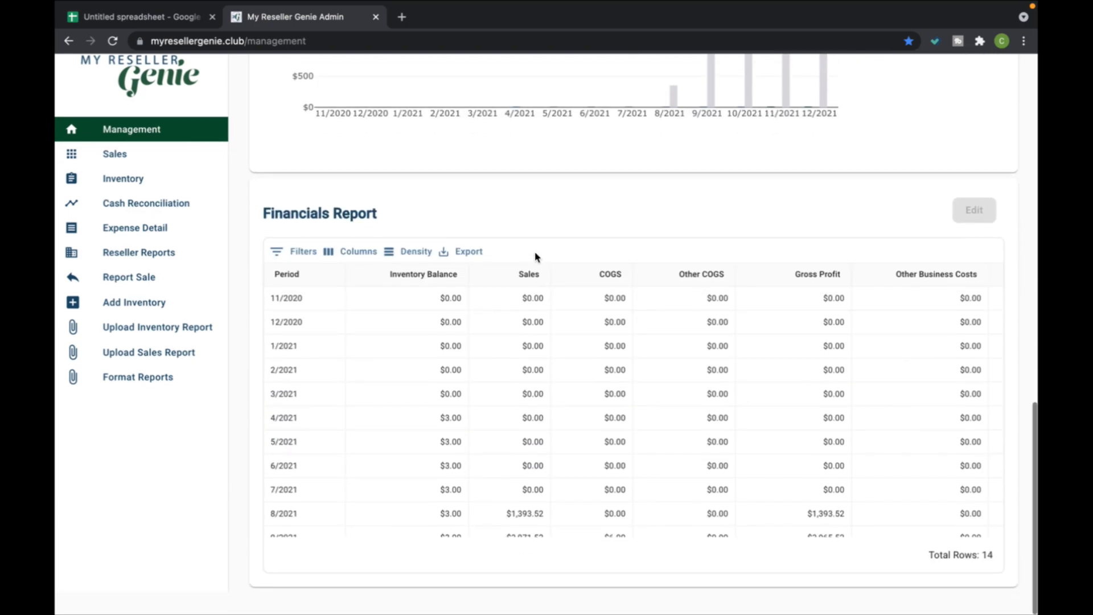
scroll(541, 373, down, 3)
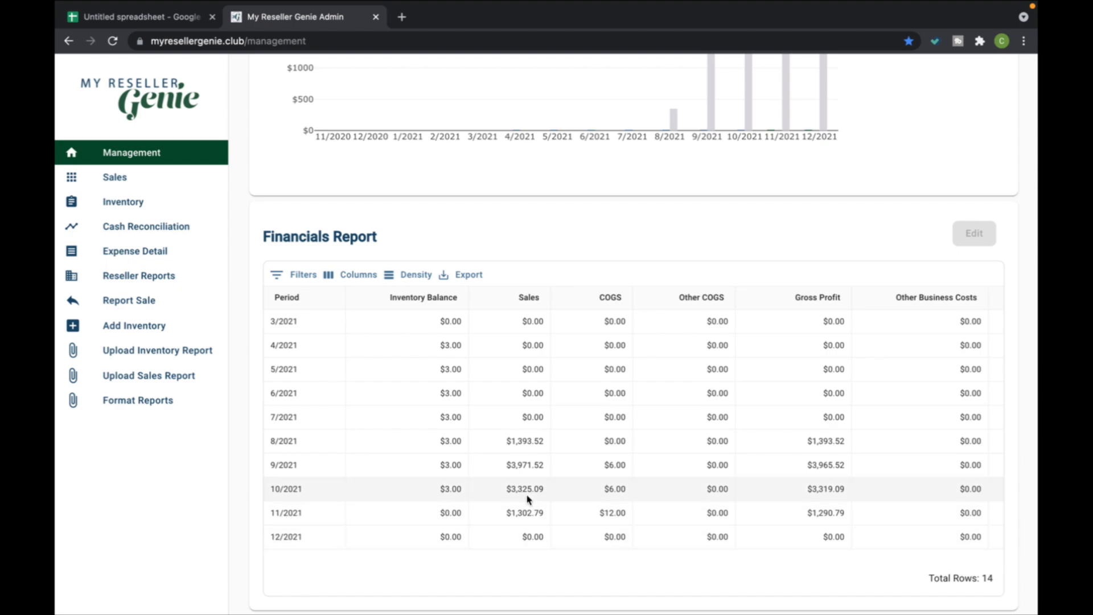
scroll(527, 499, up, 6)
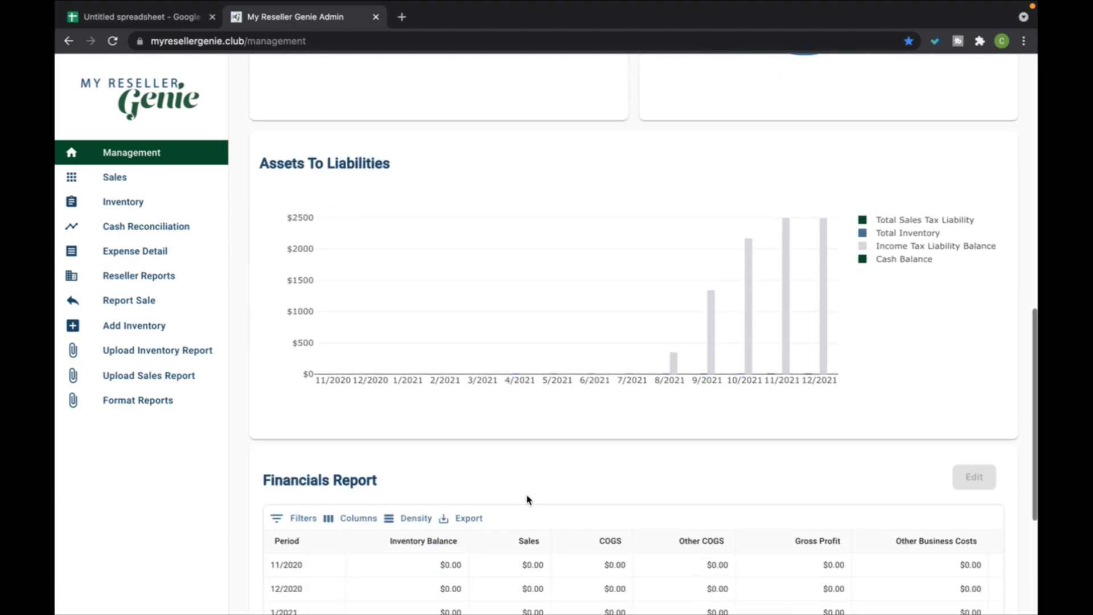
scroll(543, 480, up, 6)
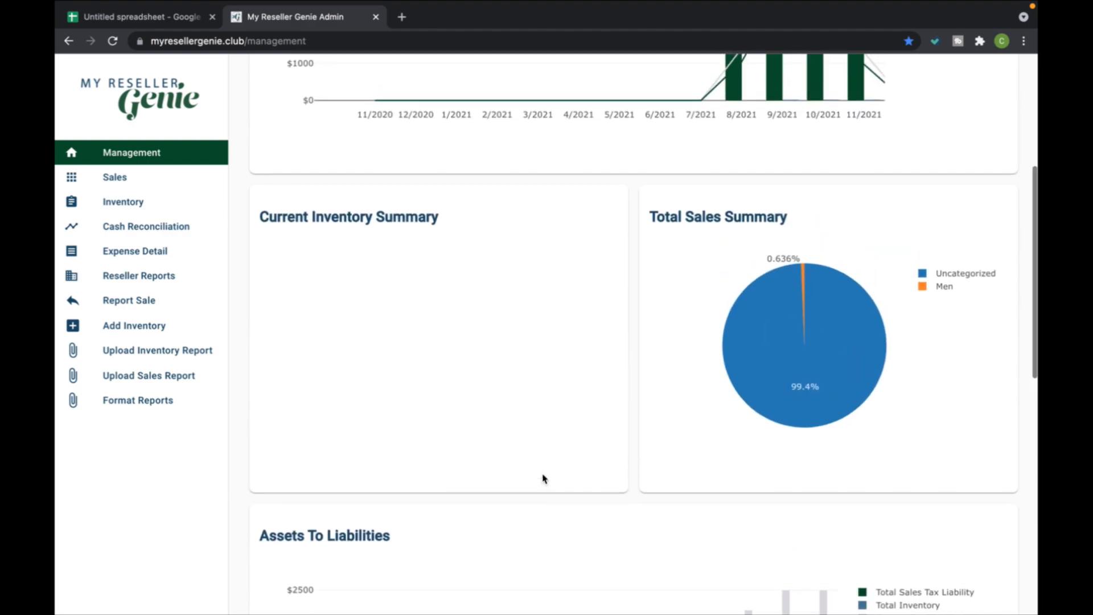
Step: Review the Profitability chart and the monthly periods in the Financials Report on the Company Management page
scroll(542, 480, up, 4)
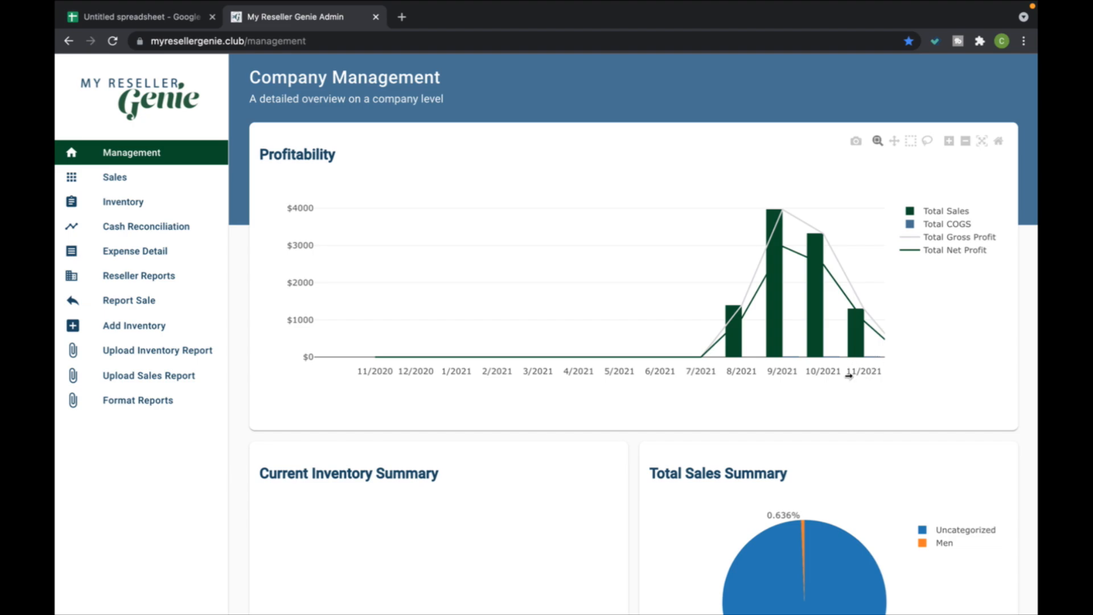
scroll(565, 348, down, 10)
scroll(502, 483, down, 3)
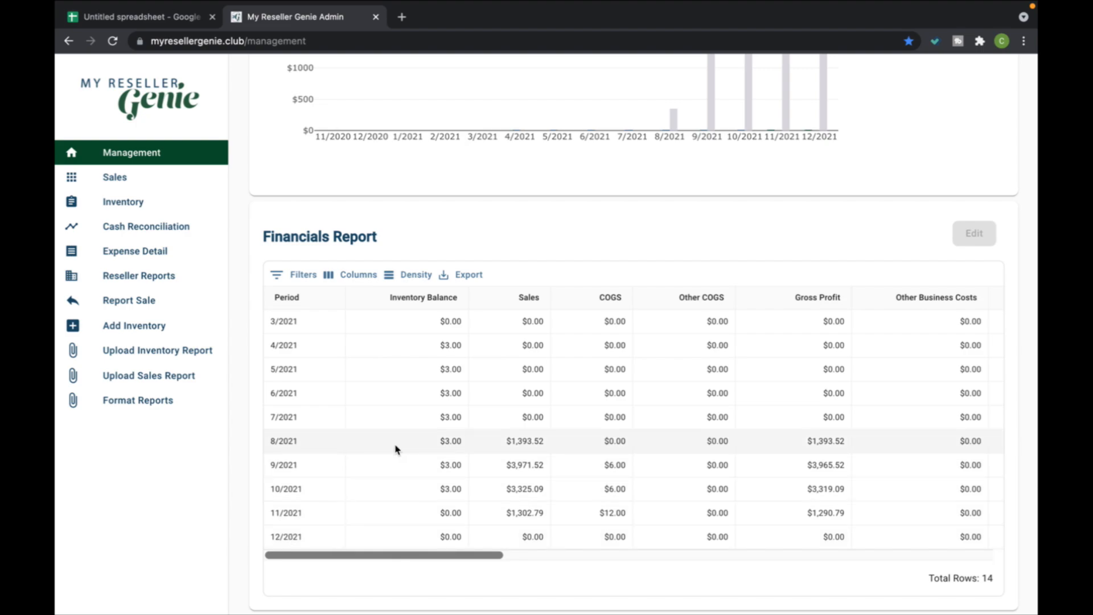
scroll(397, 450, up, 3)
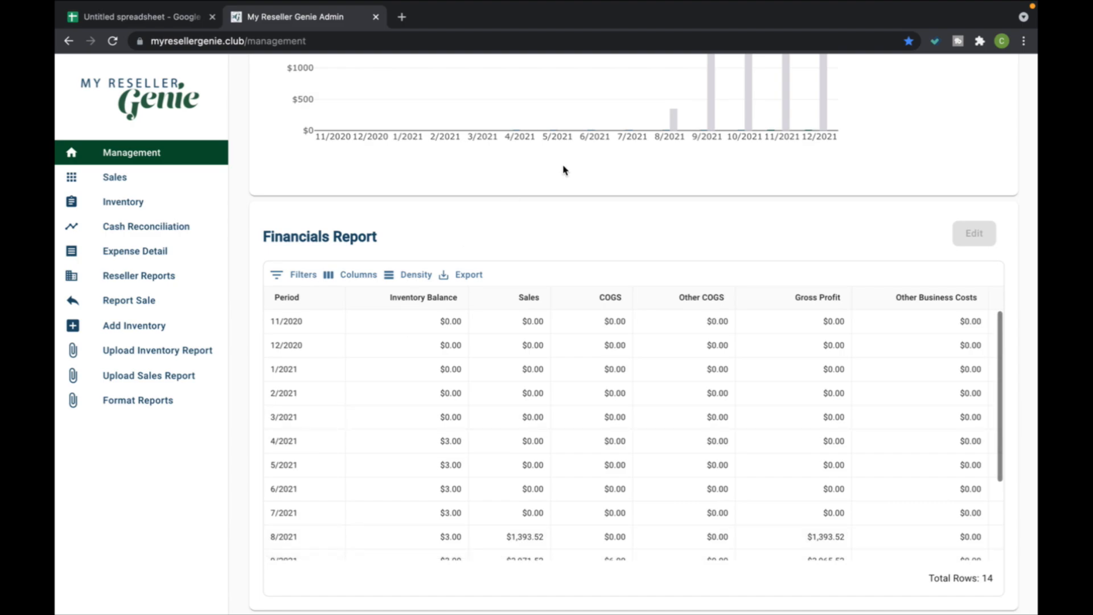
scroll(564, 170, up, 10)
Step: Compare the January 2022 Sales sheet in Google Sheets with My Reseller Genie's Company Management overview, ending on the overview
click(159, 20)
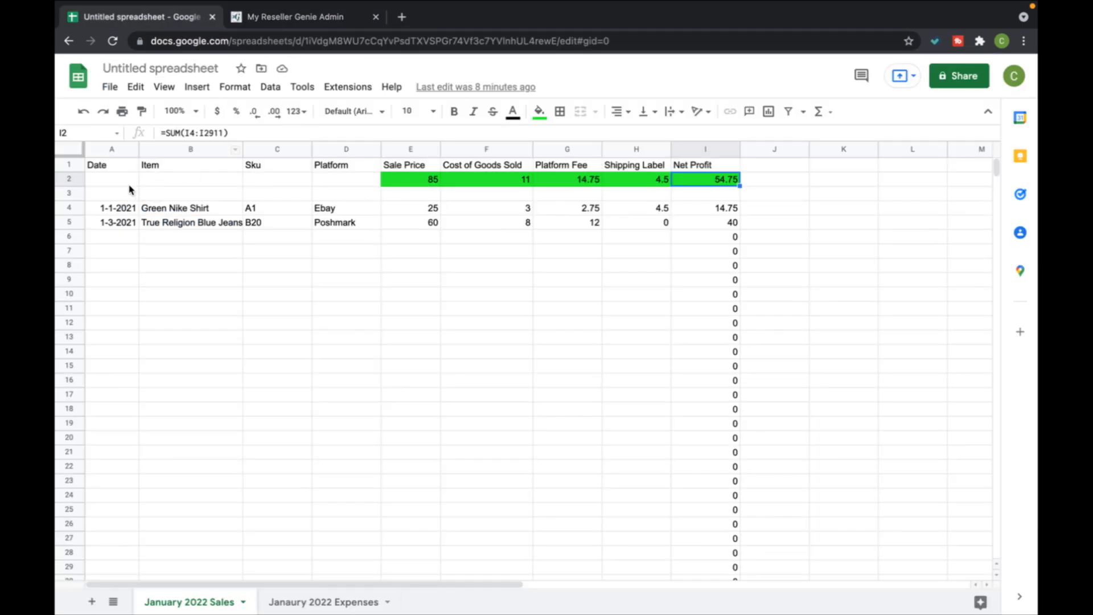
drag(129, 191, 558, 273)
click(618, 337)
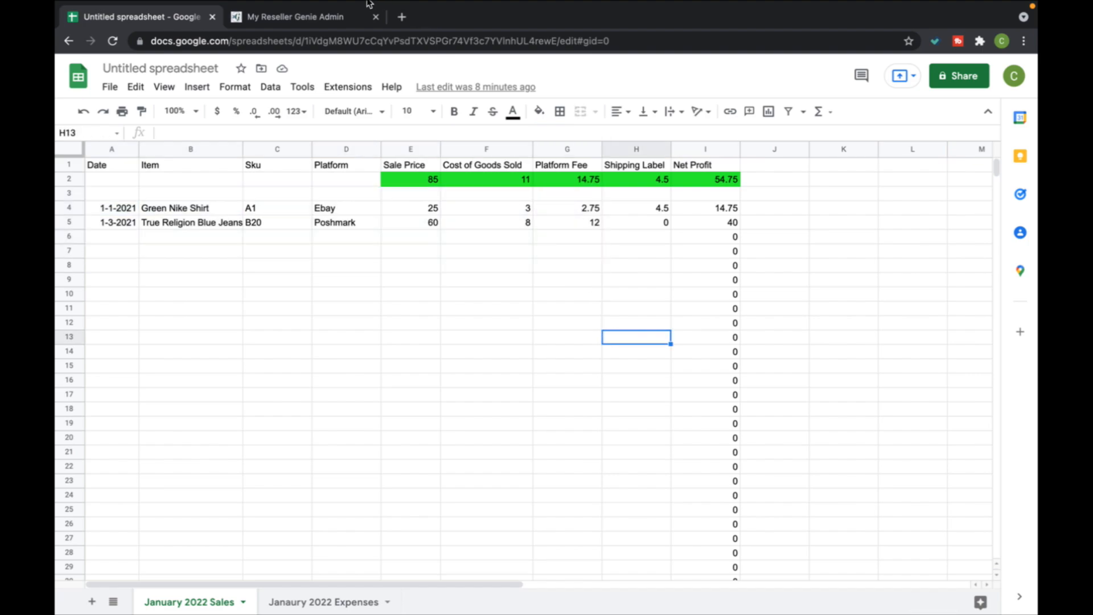
click(333, 11)
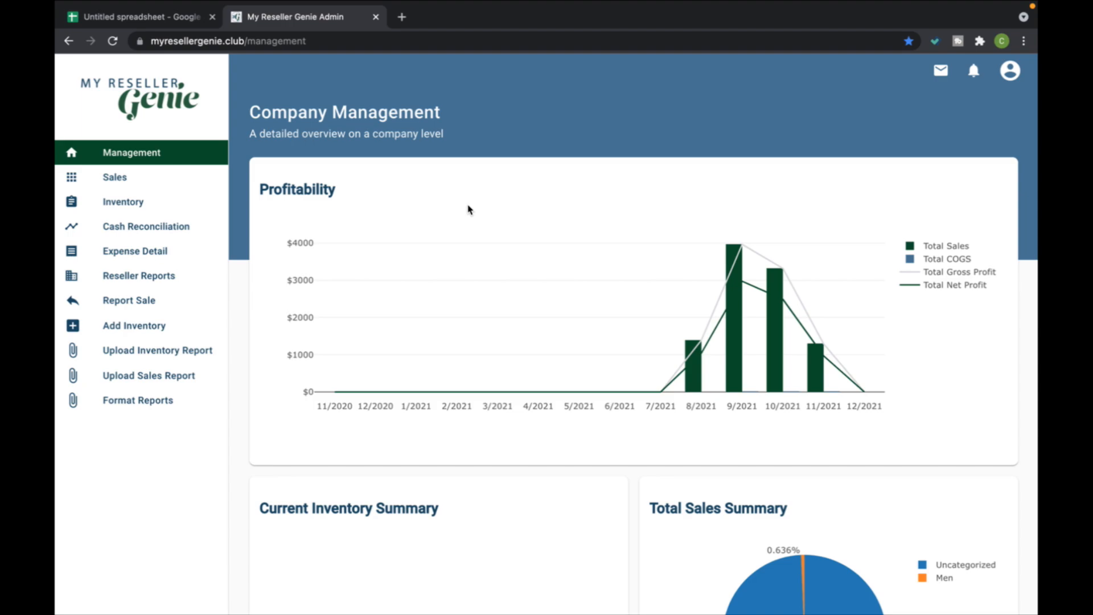
click(167, 20)
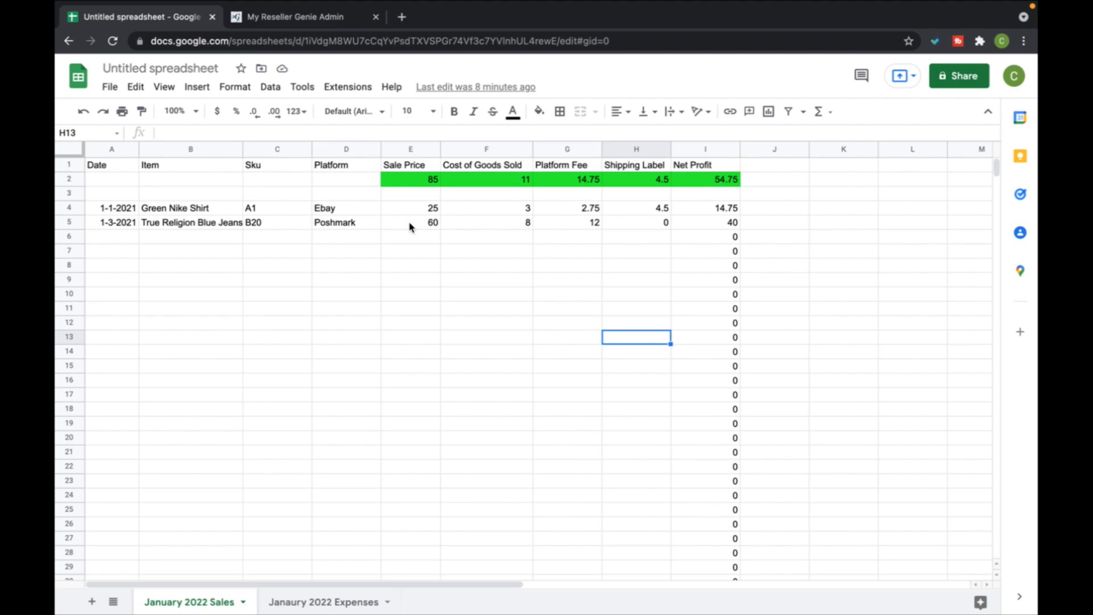
click(312, 21)
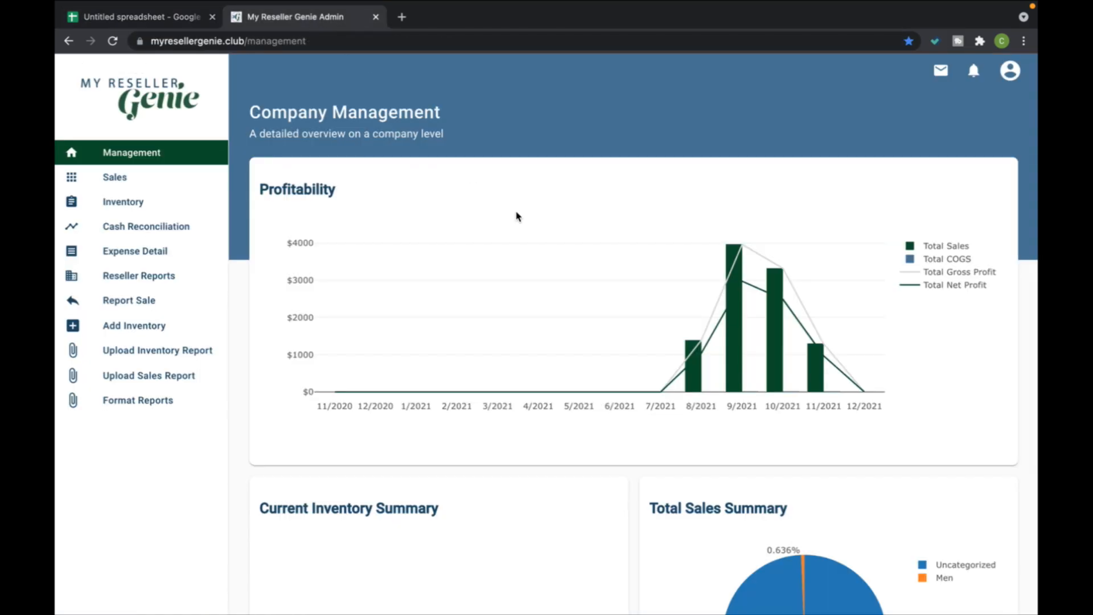